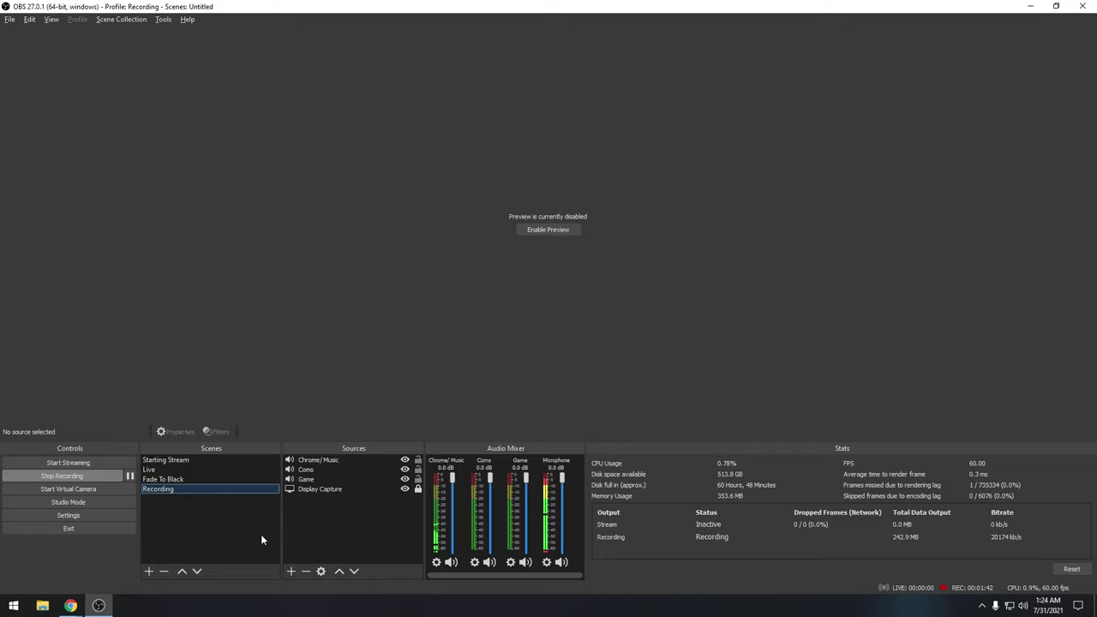
# Step: Review OBS's Audio and Output recording-track settings, then close Settings without saving
pyautogui.click(100, 512)
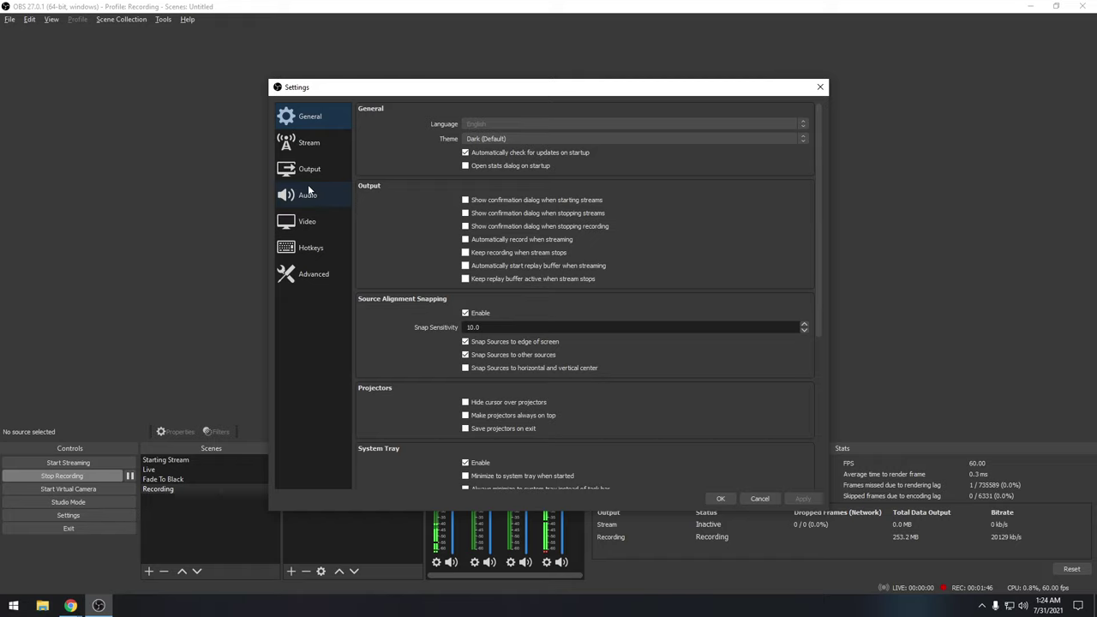
pyautogui.click(318, 196)
pyautogui.click(326, 170)
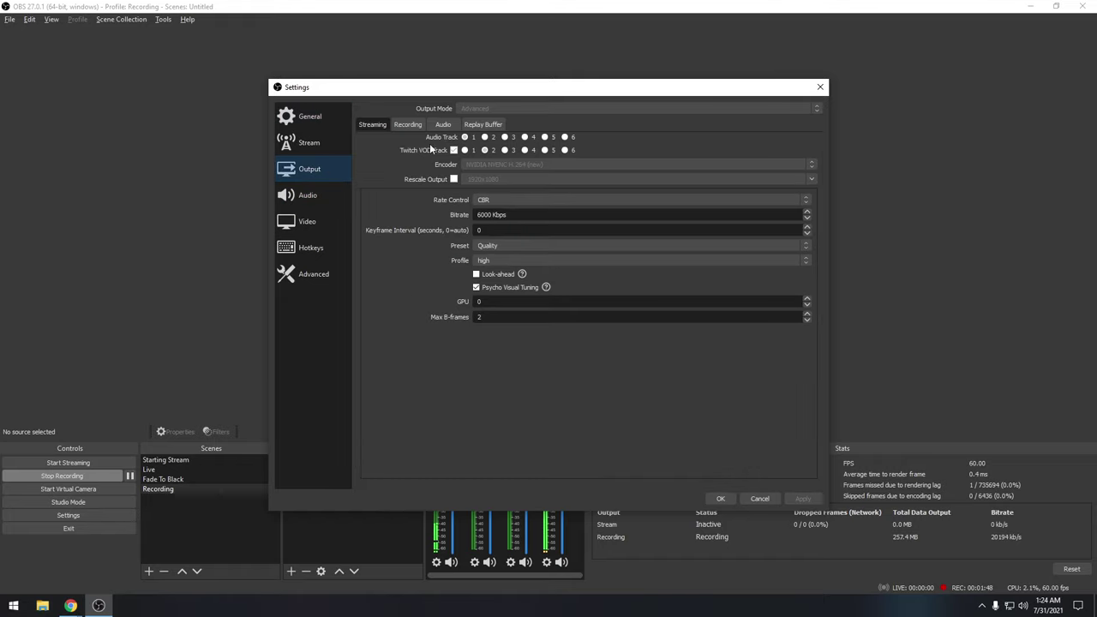
pyautogui.click(437, 126)
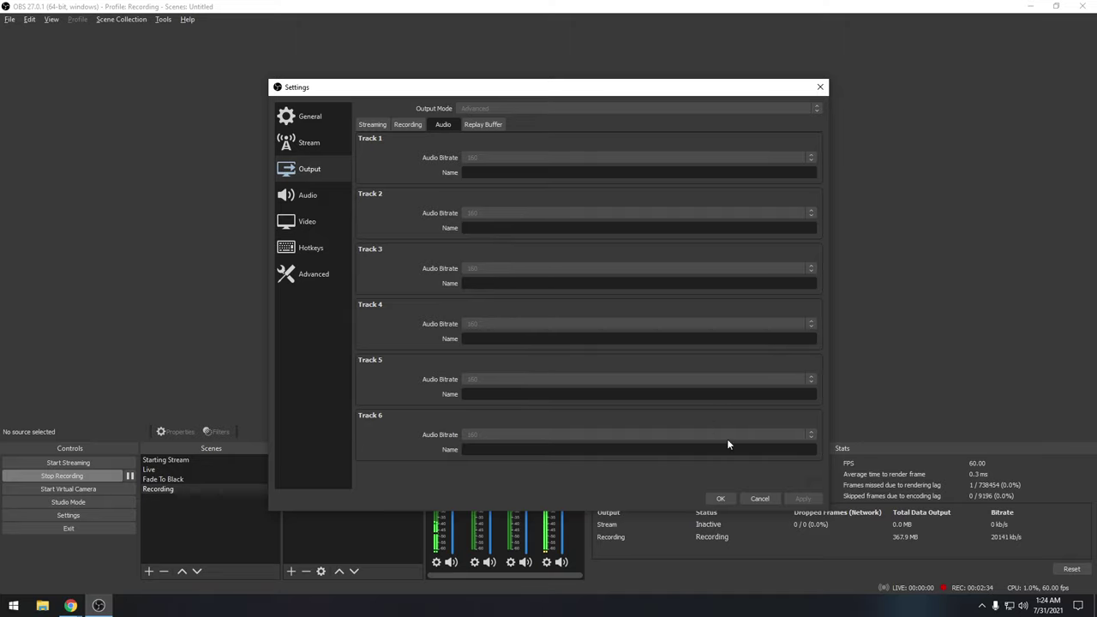
pyautogui.click(760, 498)
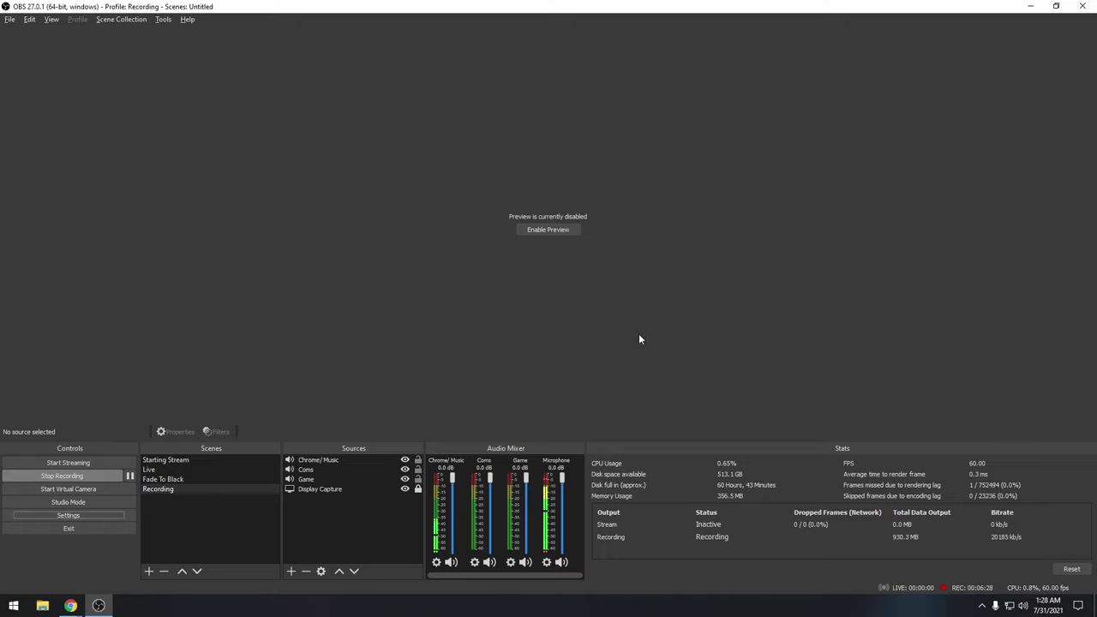
# Step: Switch to the browser and look over the VoiceMeeter Banana page
pyautogui.click(71, 605)
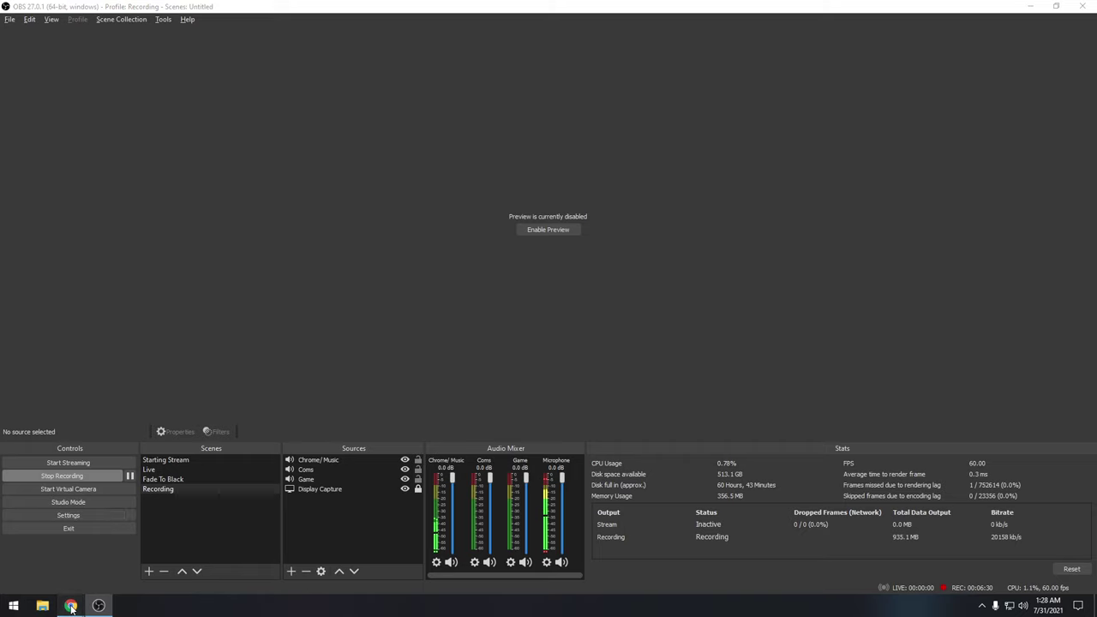
pyautogui.click(181, 540)
pyautogui.click(82, 10)
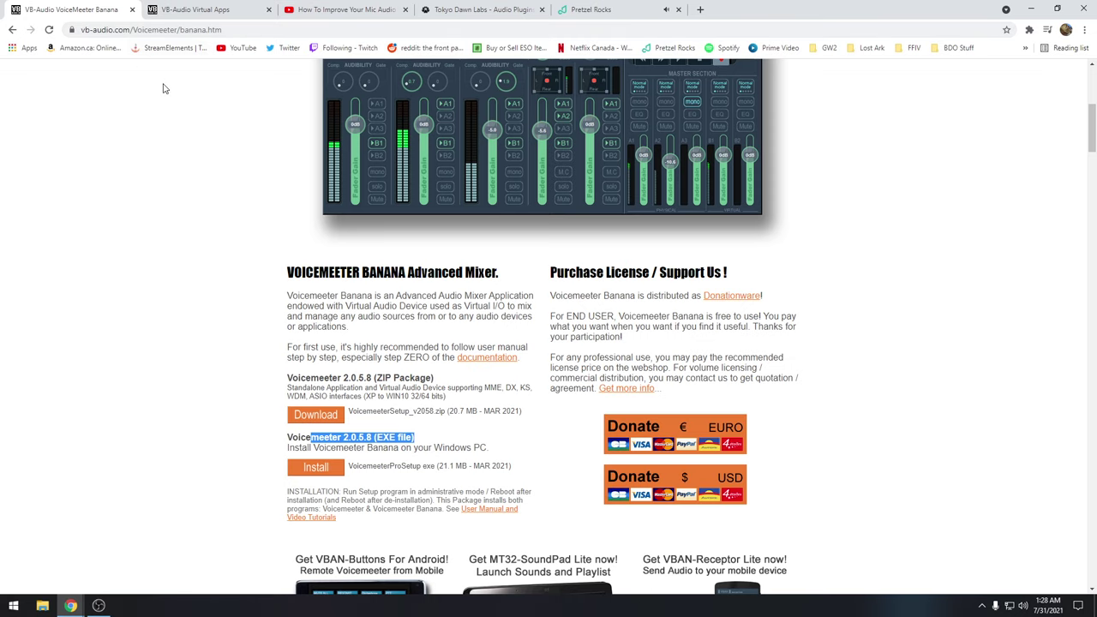
pyautogui.scroll(5, 176, 137)
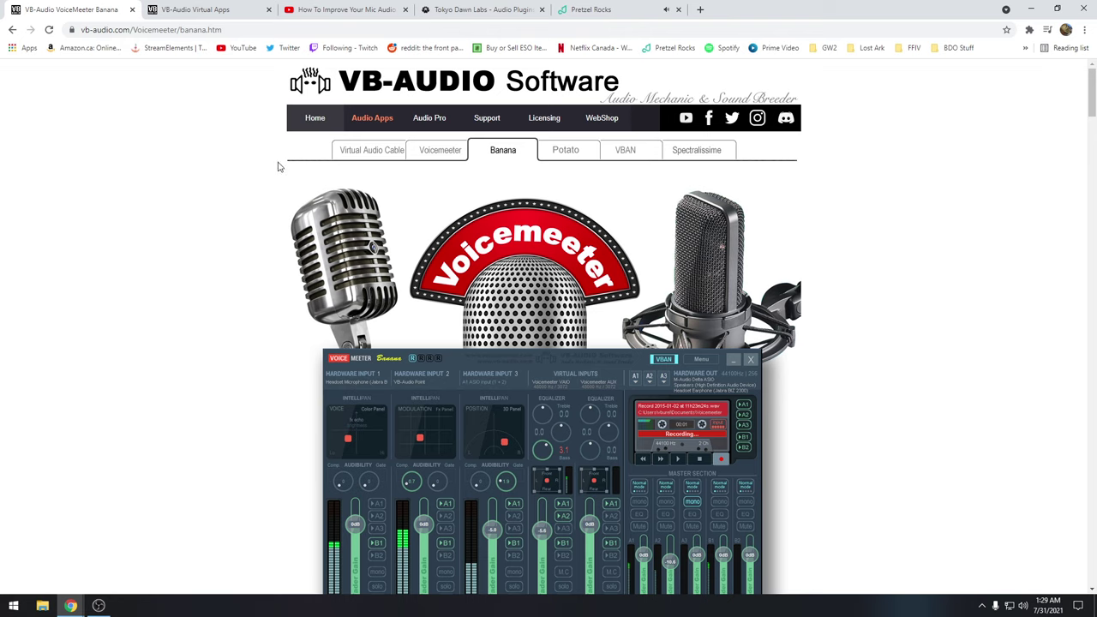
pyautogui.scroll(-5, 292, 191)
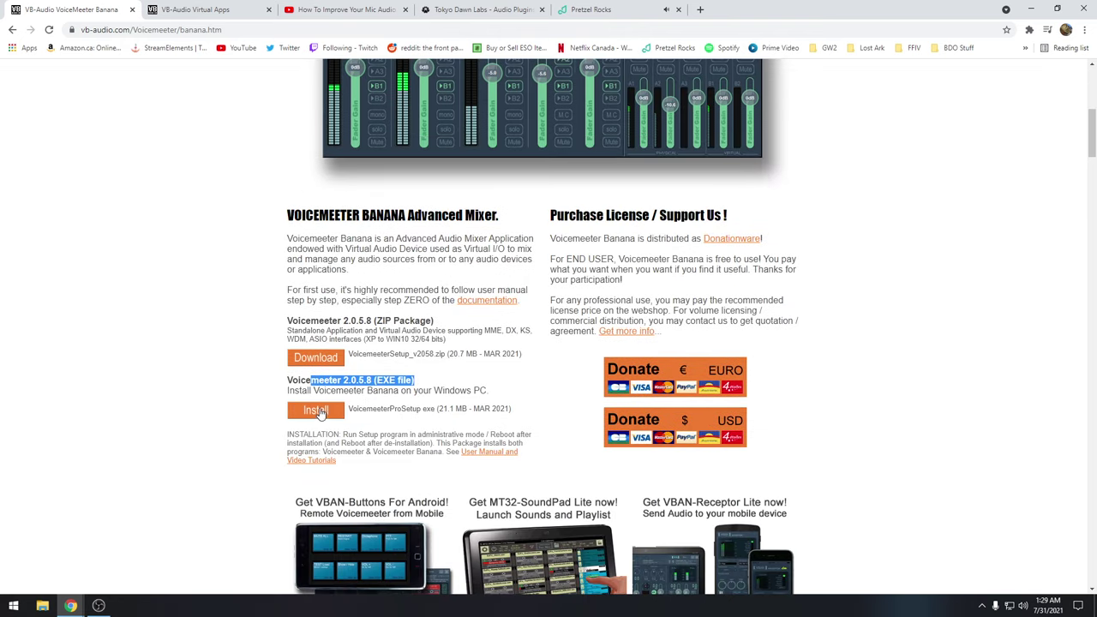
# Step: Check the Windows 32/64 bits compatibility note, return to the VB-CABLE download page, and minimize the browser
pyautogui.click(166, 7)
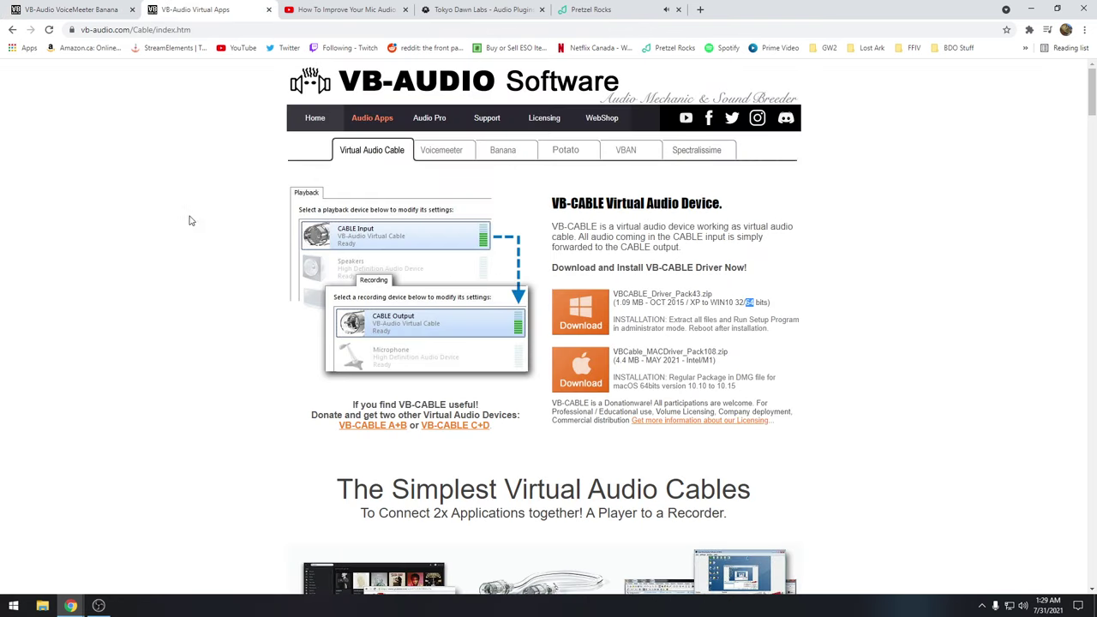
pyautogui.scroll(-3, 205, 249)
pyautogui.scroll(3, 360, 294)
pyautogui.moveTo(769, 301); pyautogui.dragTo(717, 302)
pyautogui.click(91, 16)
pyautogui.click(188, 5)
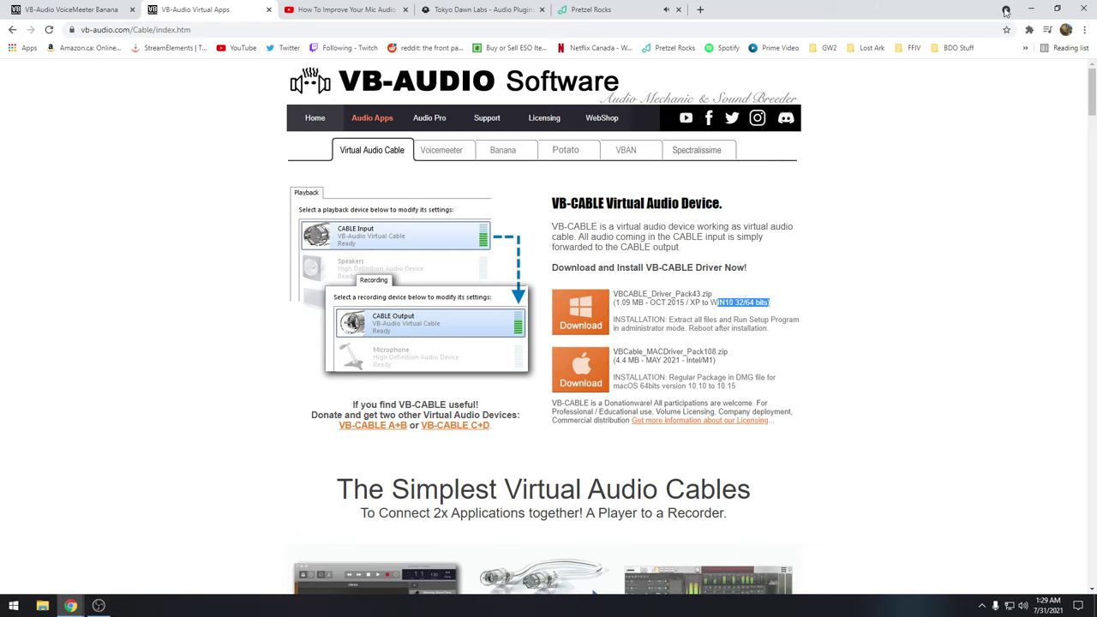
pyautogui.click(1031, 8)
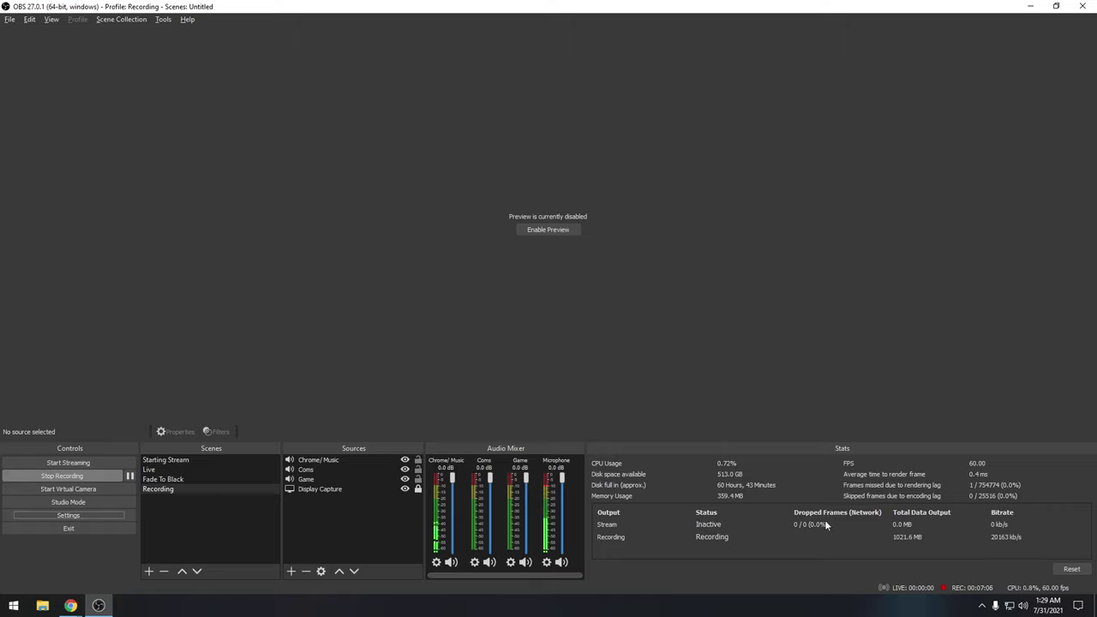
# Step: Open the classic Sound panel and inspect CABLE Input, Out 1-2 and VoiceMeeter Input
pyautogui.rightClick(1023, 606)
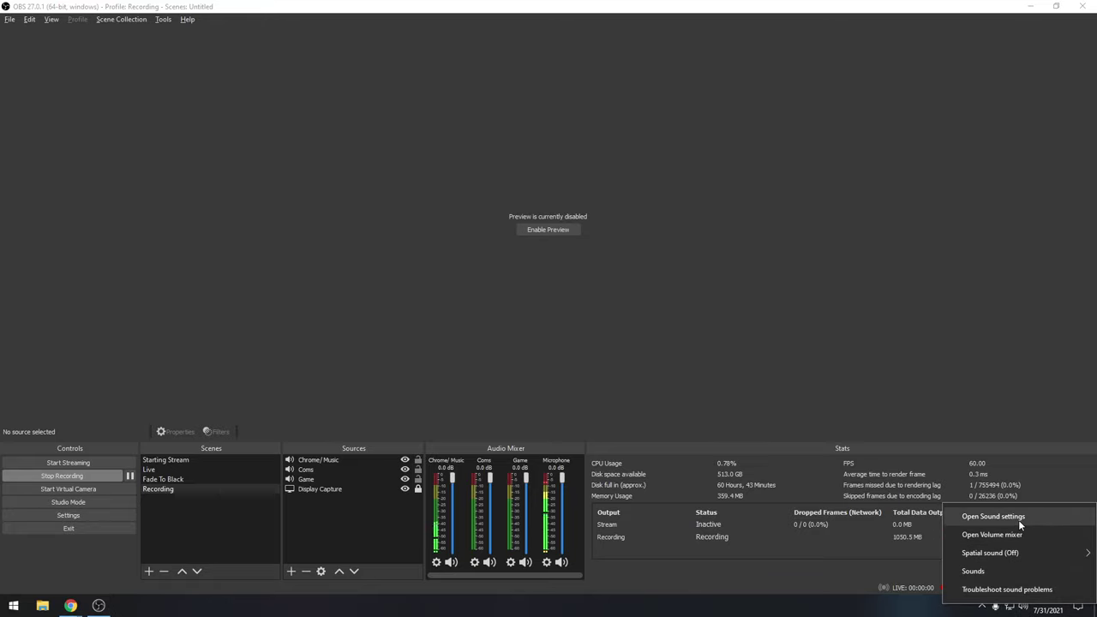
pyautogui.click(993, 517)
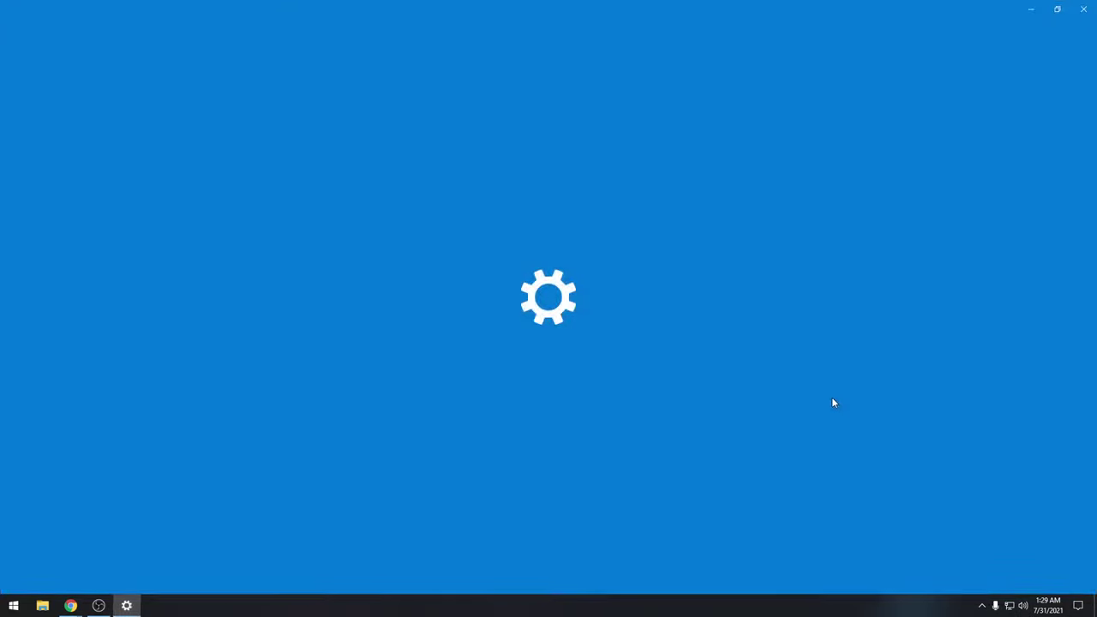
pyautogui.click(970, 102)
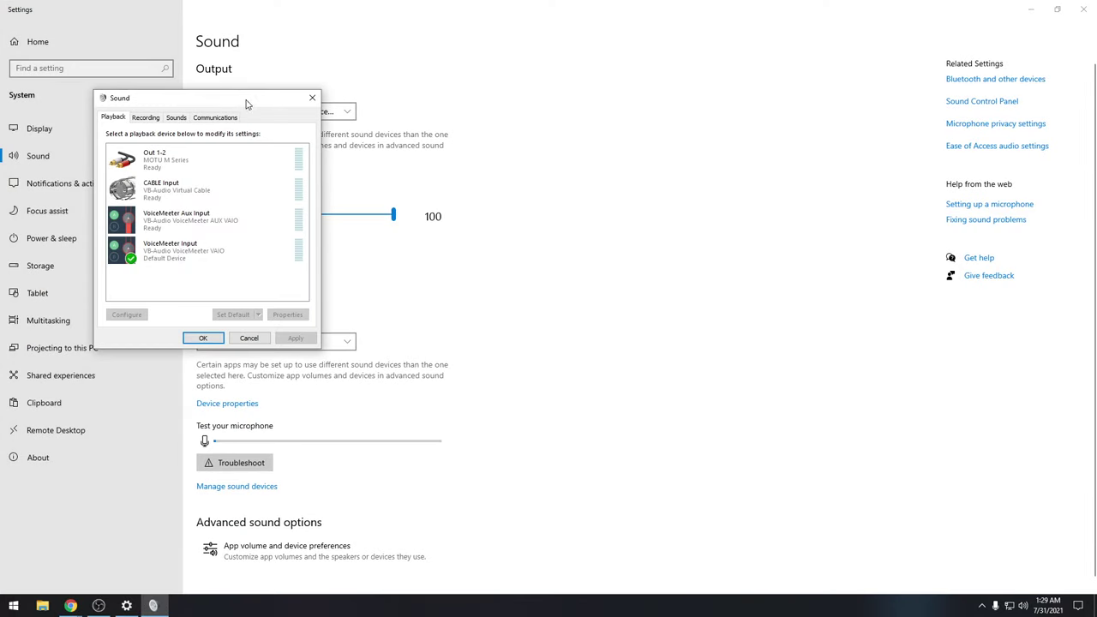
pyautogui.moveTo(246, 103); pyautogui.dragTo(426, 47)
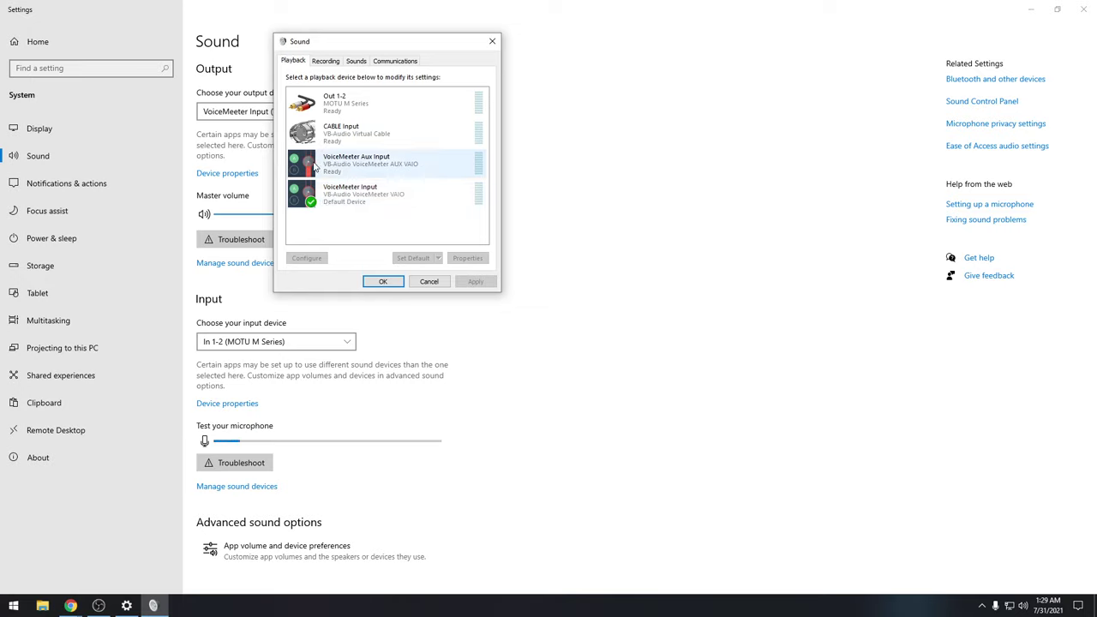
pyautogui.click(324, 133)
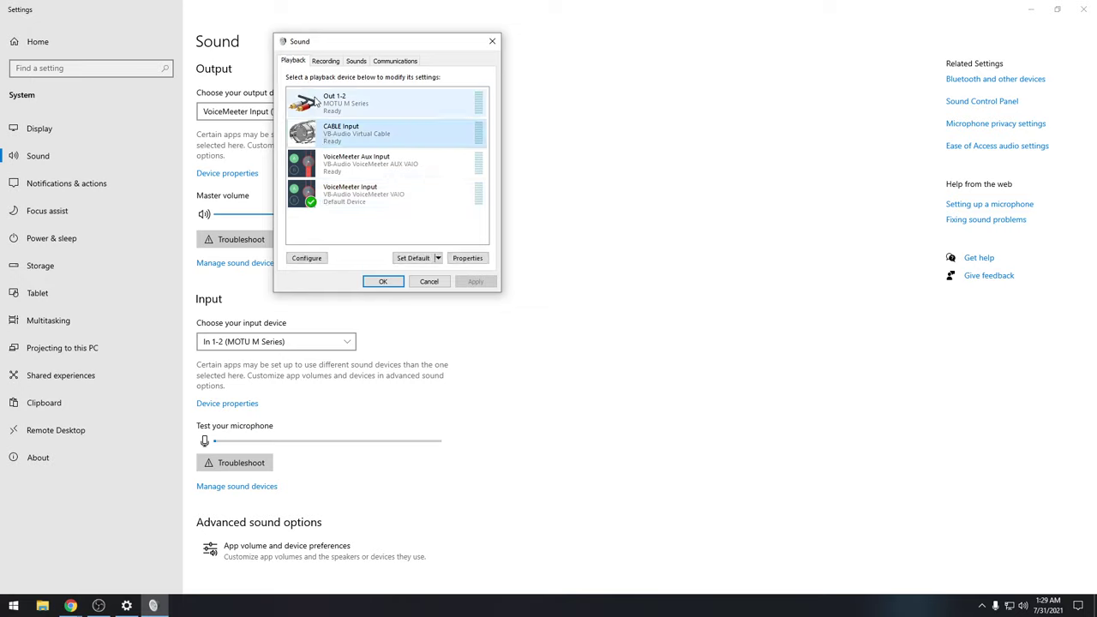
pyautogui.click(318, 102)
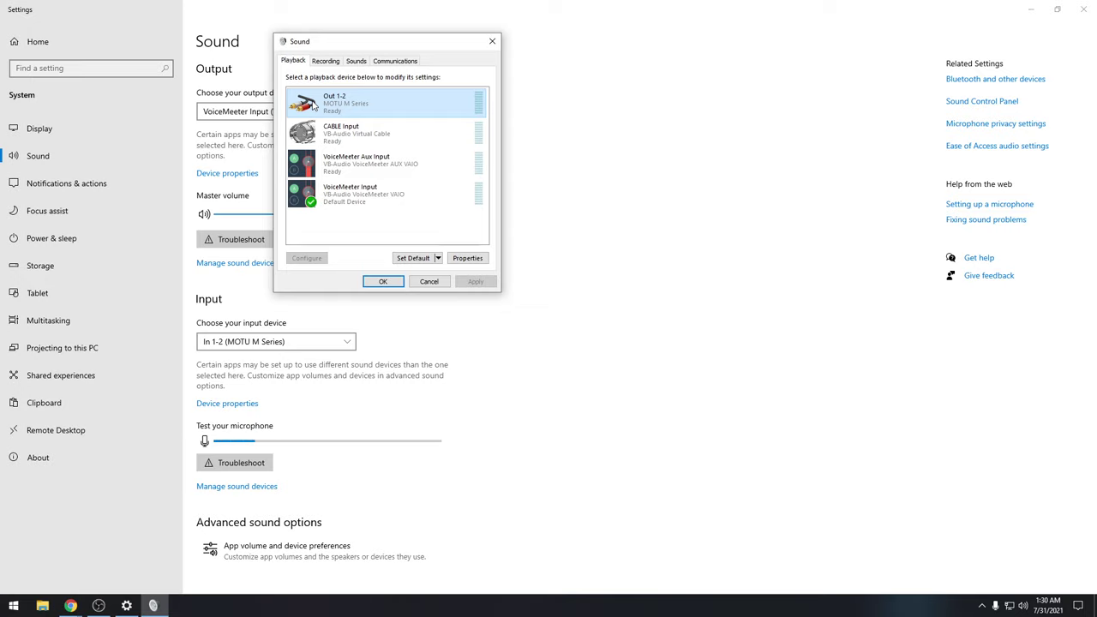
pyautogui.rightClick(297, 190)
# Step: Check the Advanced default format of VoiceMeeter Input and VoiceMeeter Aux Input without changes
pyautogui.click(336, 282)
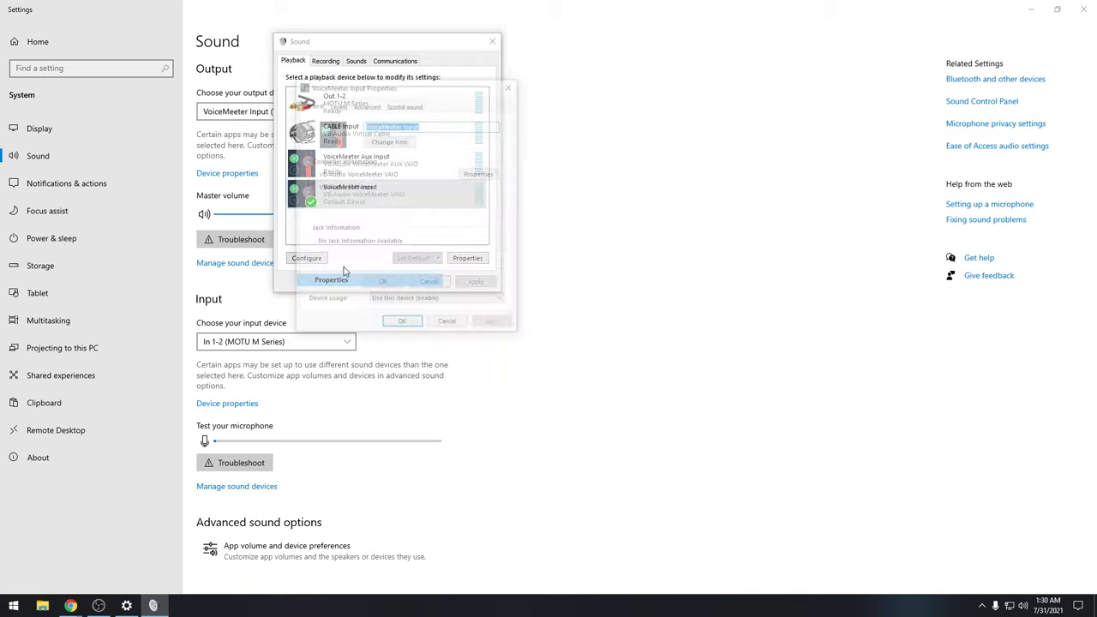
pyautogui.click(368, 107)
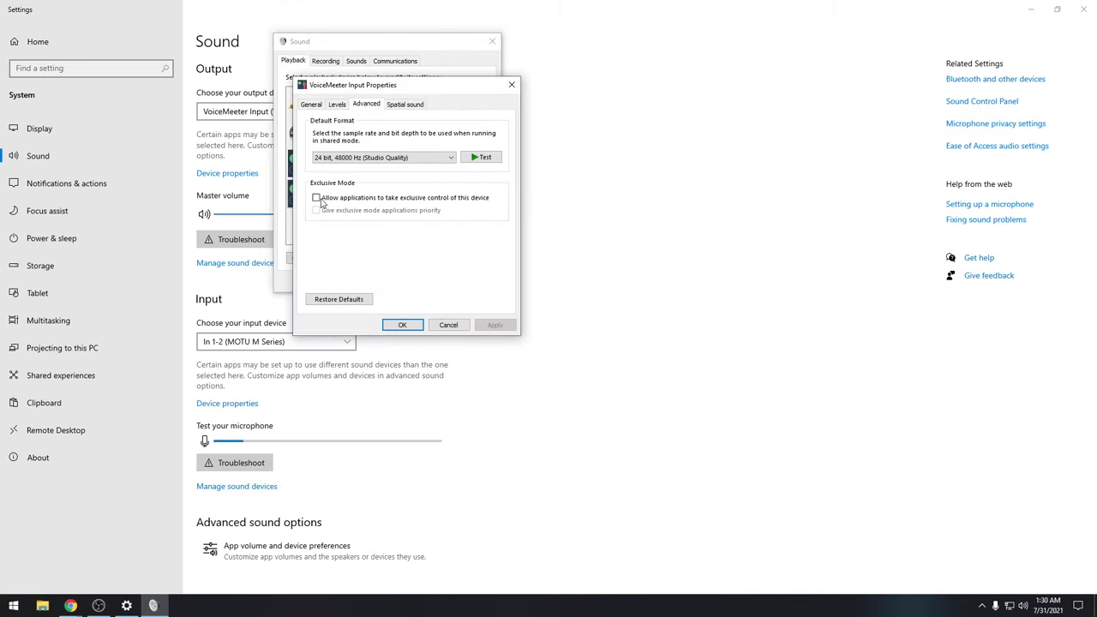
pyautogui.moveTo(352, 92); pyautogui.dragTo(94, 57)
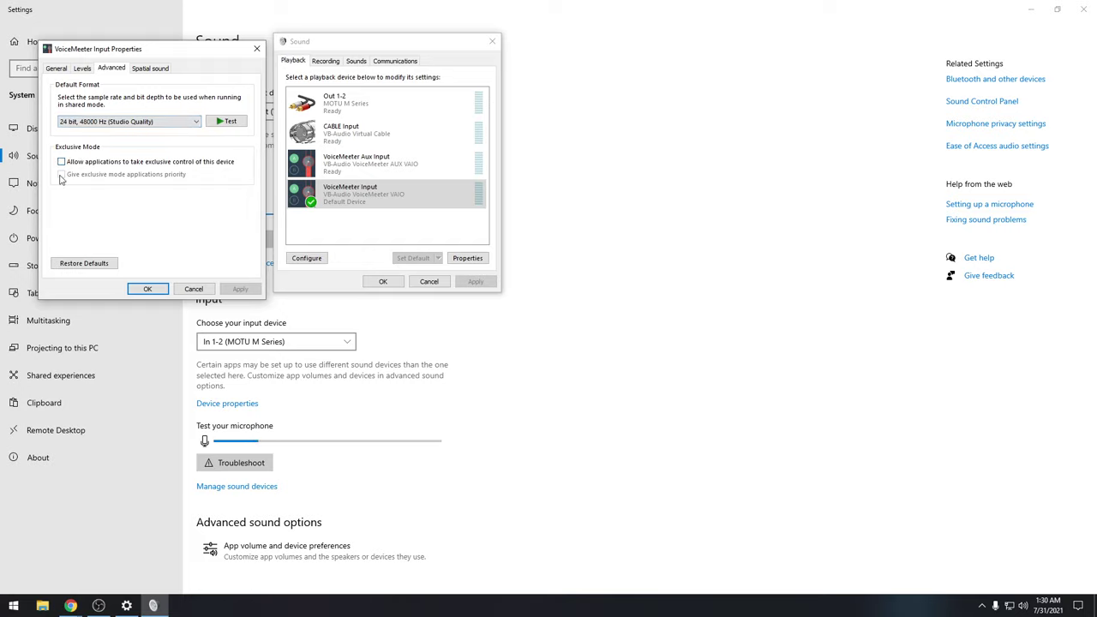
pyautogui.click(192, 290)
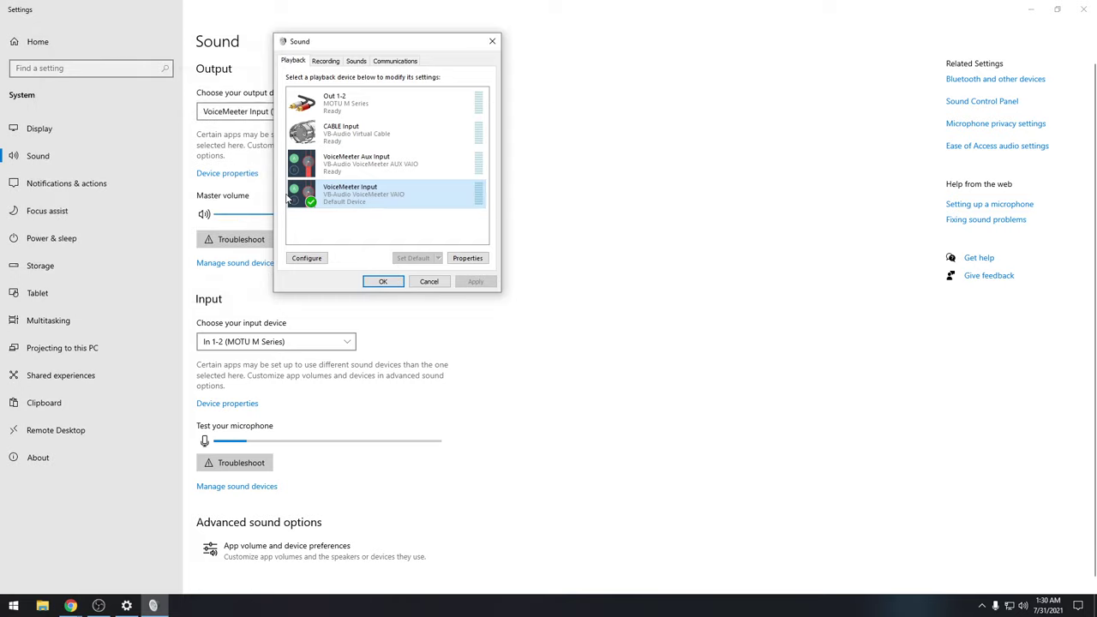
pyautogui.doubleClick(352, 163)
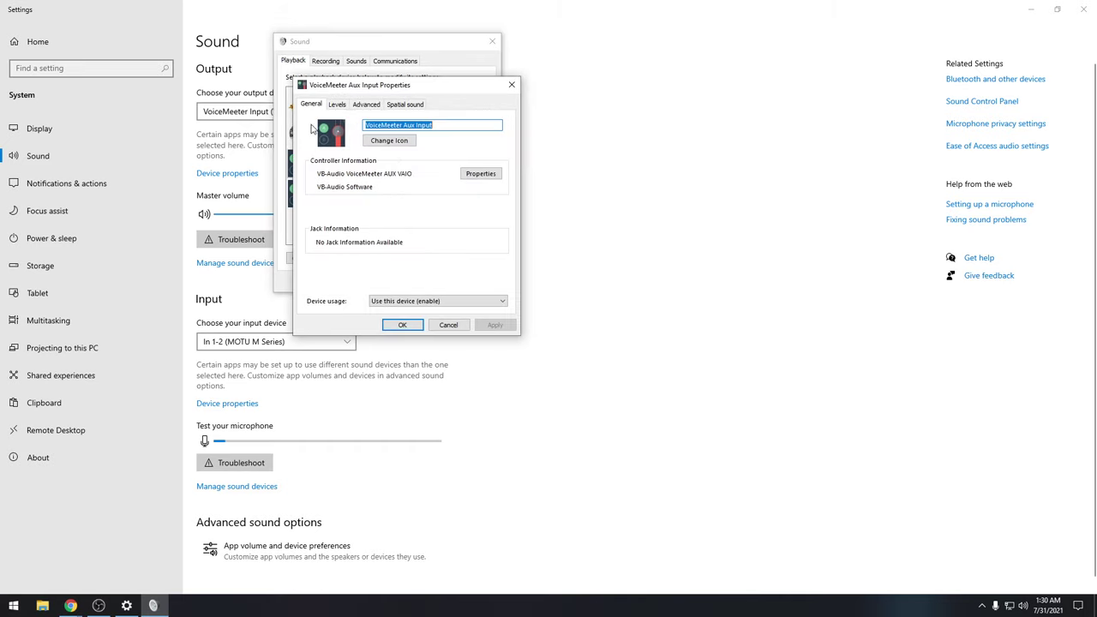
pyautogui.click(366, 103)
pyautogui.click(512, 85)
# Step: Check CABLE Input's format, then Out 1-2's: 2 channel, 24 bit, 48000 Hz
pyautogui.doubleClick(352, 131)
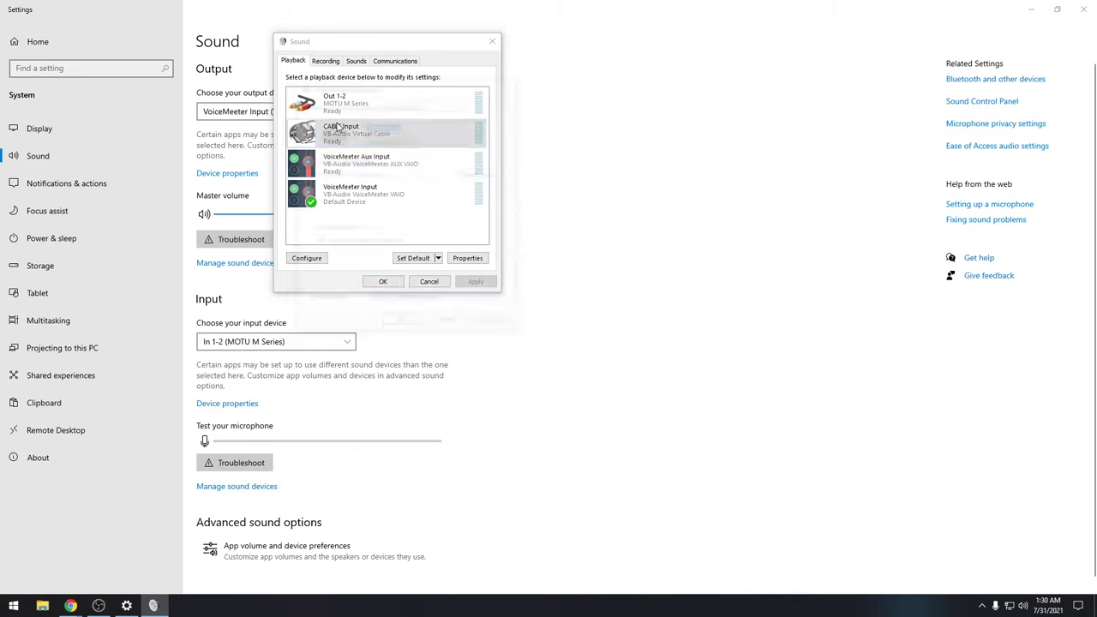
pyautogui.click(366, 104)
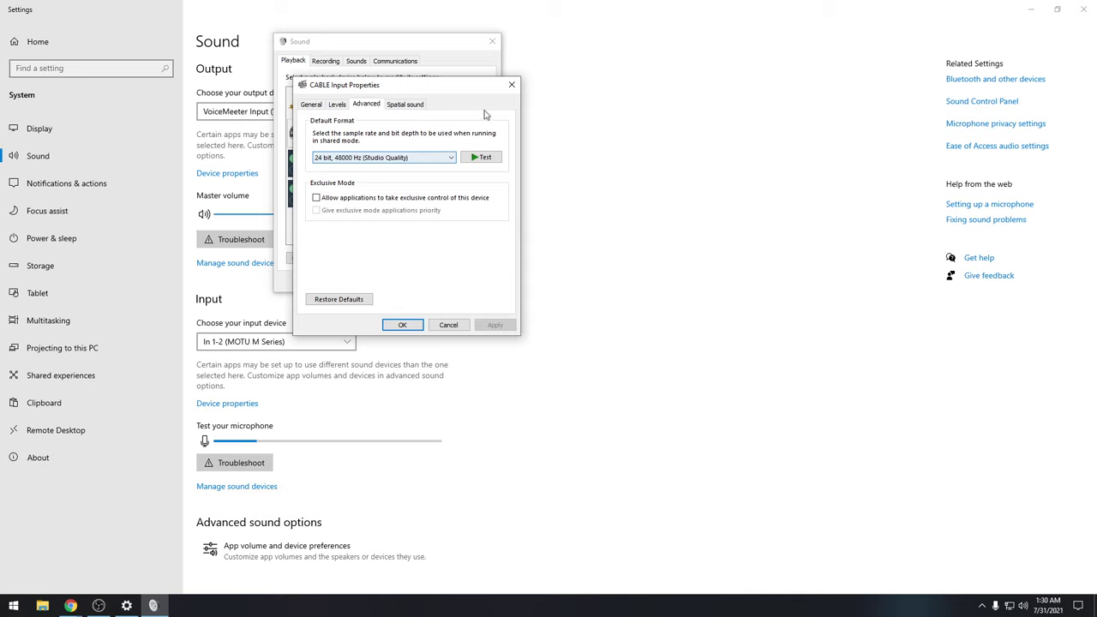
pyautogui.click(512, 86)
pyautogui.click(358, 101)
pyautogui.doubleClick(359, 101)
pyautogui.click(366, 104)
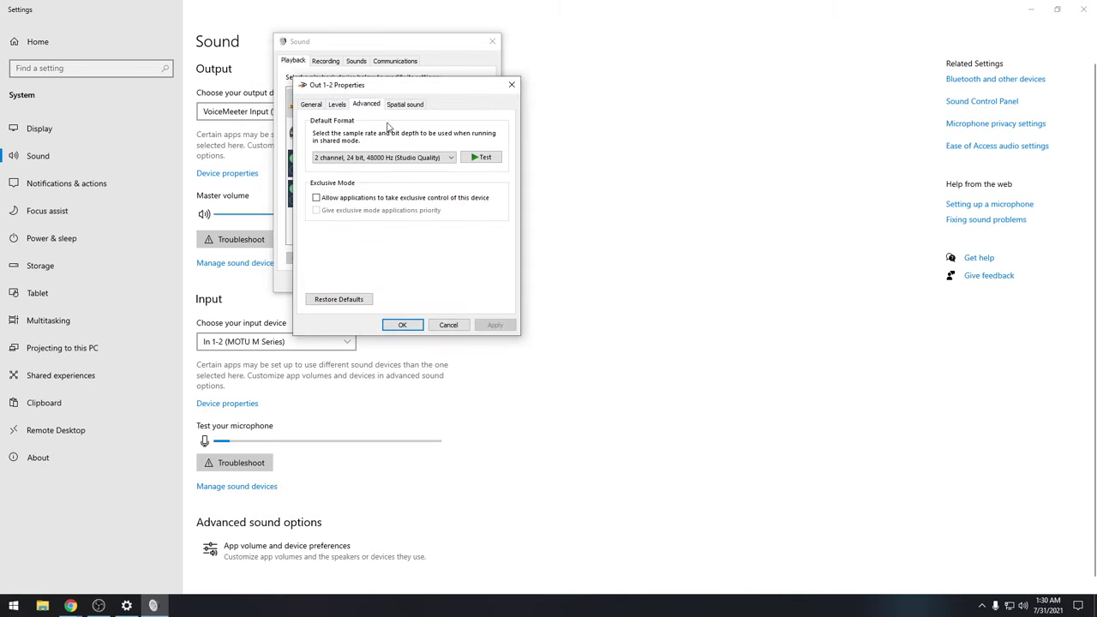
pyautogui.click(512, 85)
# Step: Make VoiceMeeter Aux Input the default playback device, then restore VoiceMeeter Input as default
pyautogui.click(325, 61)
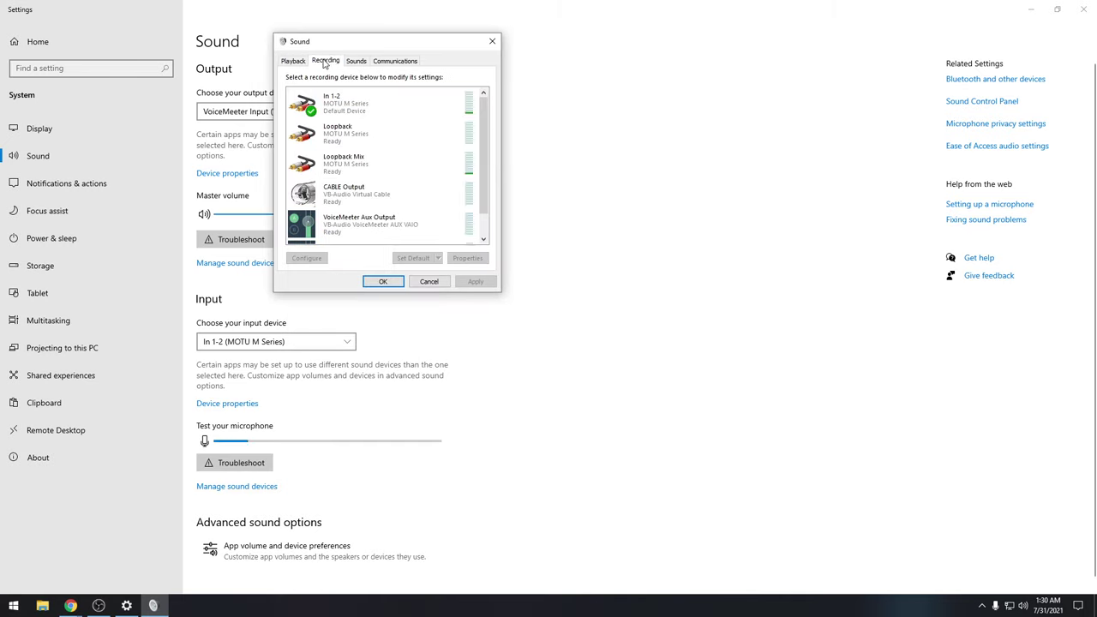
pyautogui.click(293, 61)
pyautogui.click(311, 199)
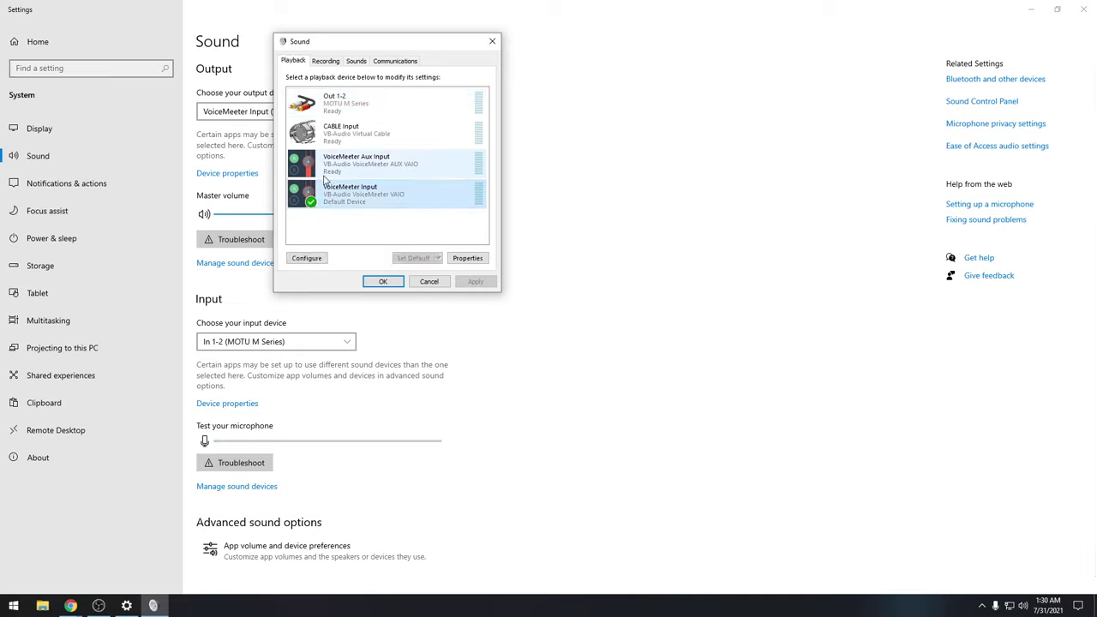
pyautogui.click(326, 163)
pyautogui.click(438, 258)
pyautogui.click(426, 273)
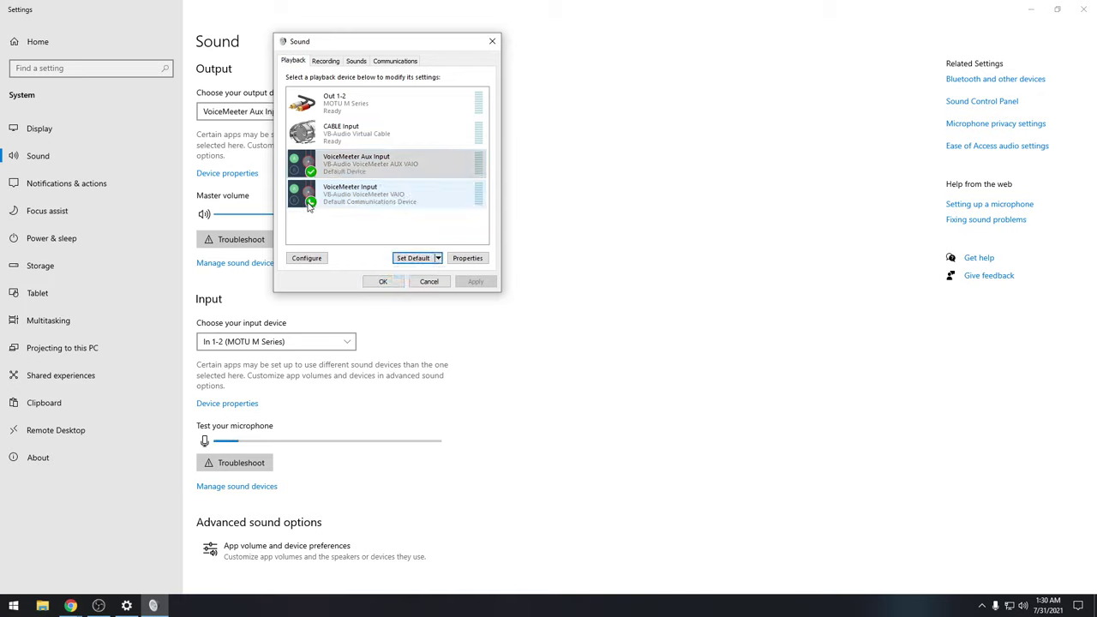
pyautogui.click(360, 194)
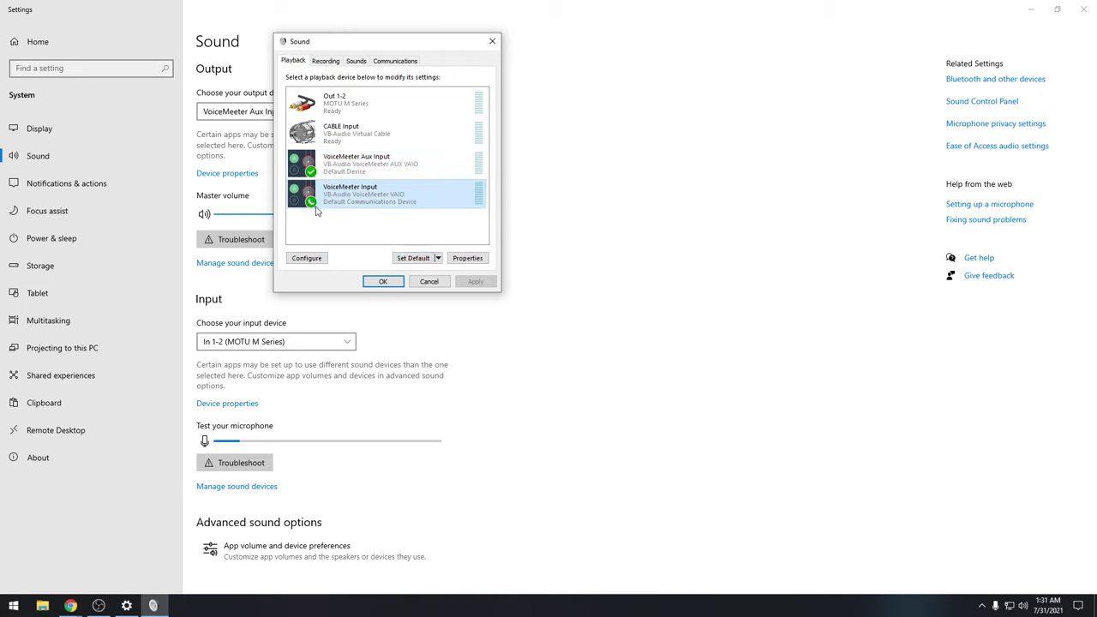
pyautogui.click(412, 259)
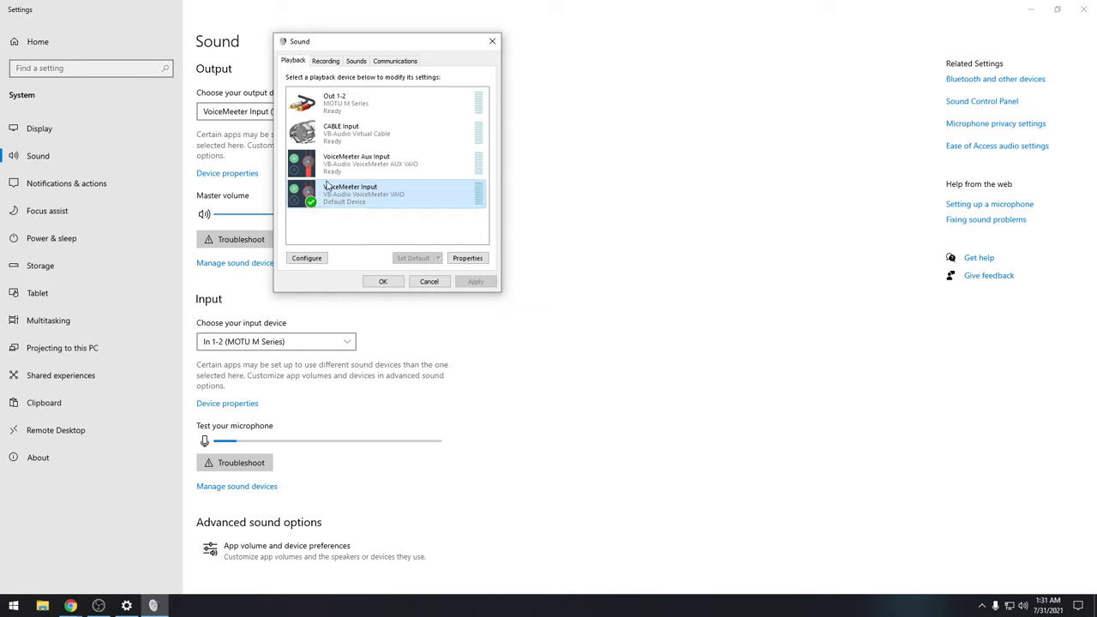
# Step: Show the recording devices and bring up Voicemeeter Banana from the hidden tray icons
pyautogui.click(326, 61)
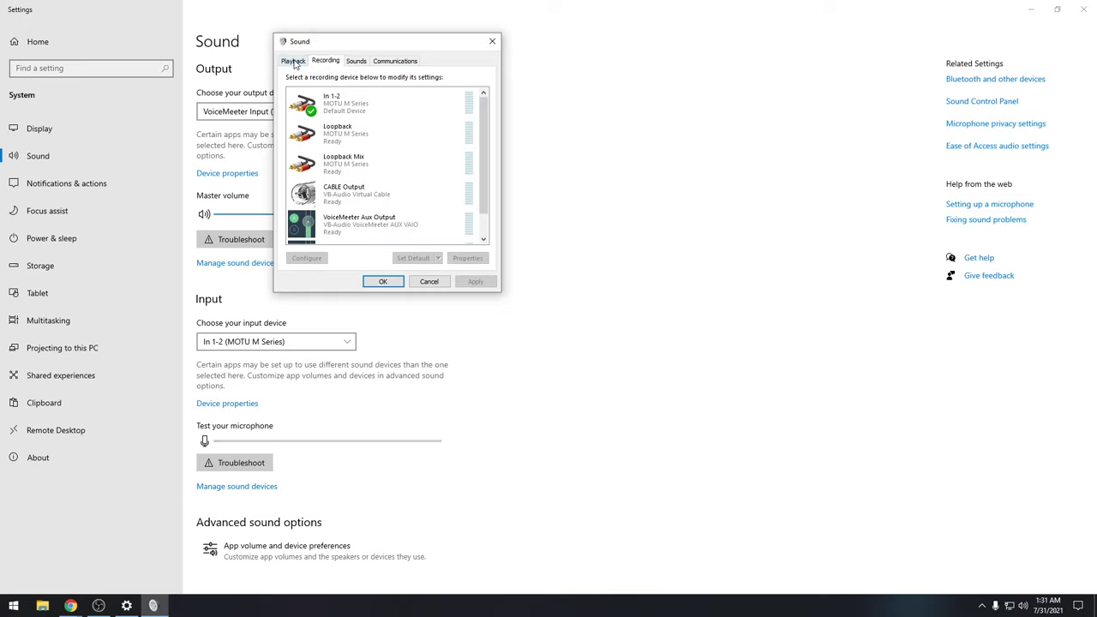
pyautogui.click(982, 605)
pyautogui.click(972, 585)
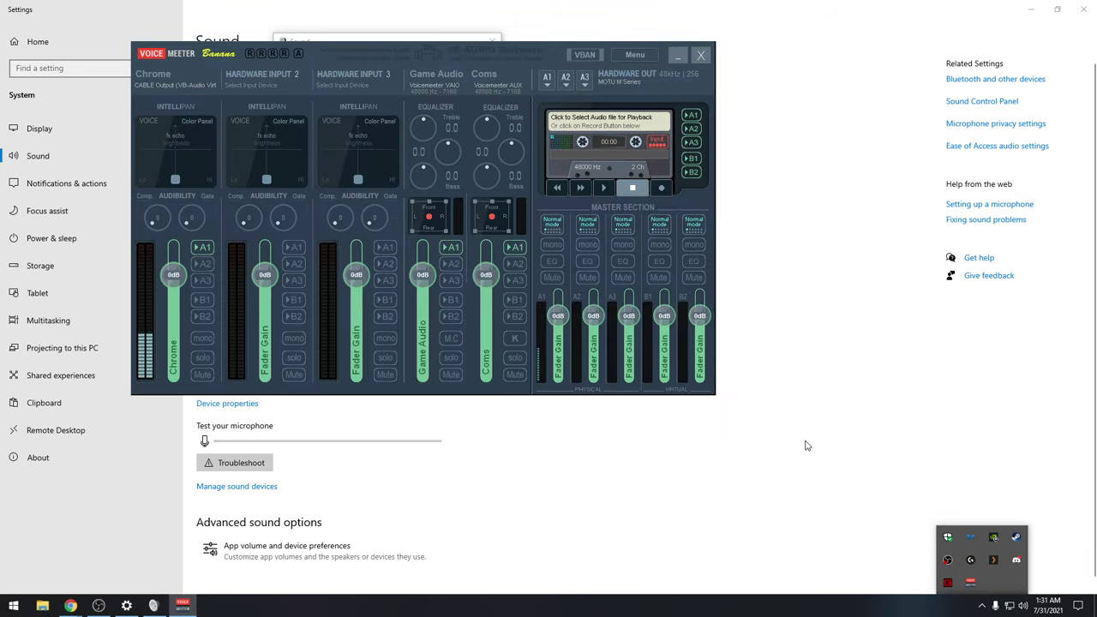
# Step: Hide the Voicemeeter window and choose Shut Down Voicemeeter from its tray menu
pyautogui.click(701, 54)
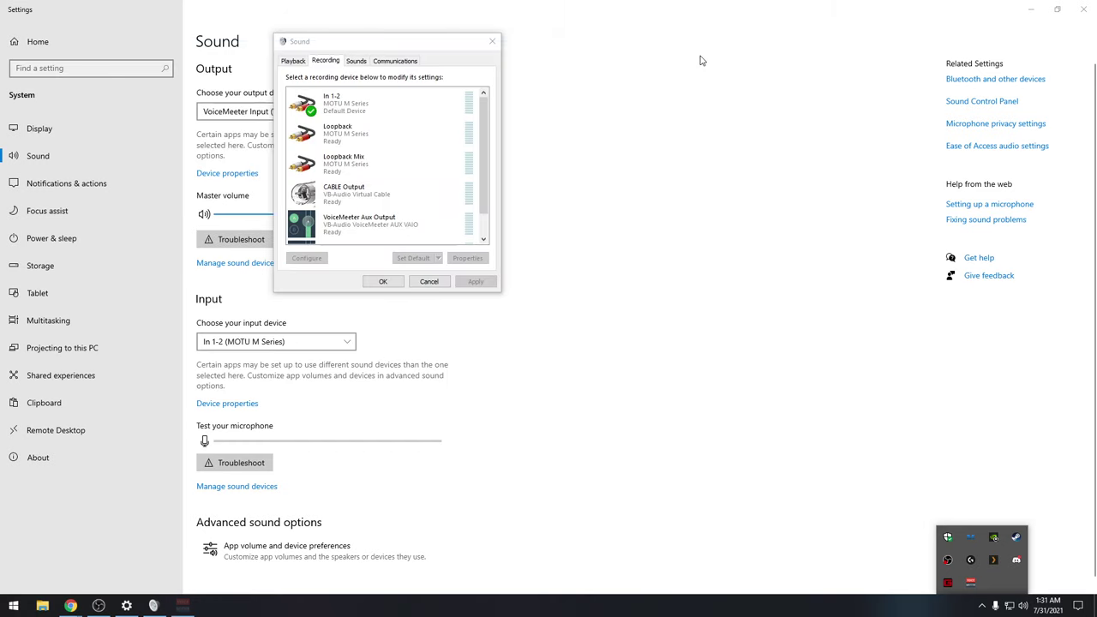
pyautogui.rightClick(967, 584)
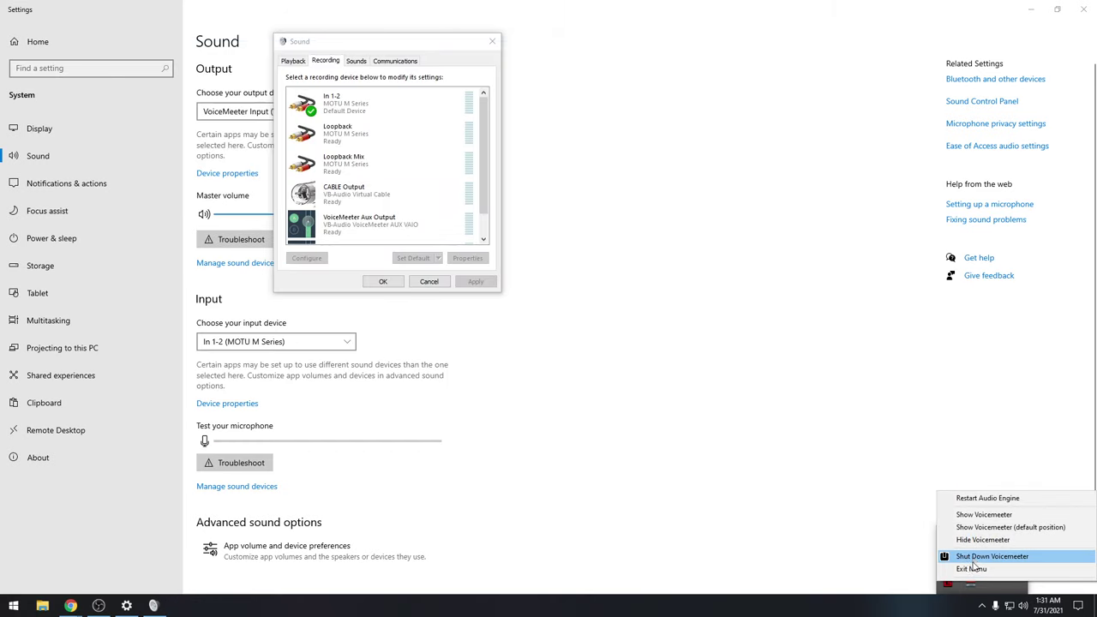
pyautogui.click(974, 558)
pyautogui.click(12, 607)
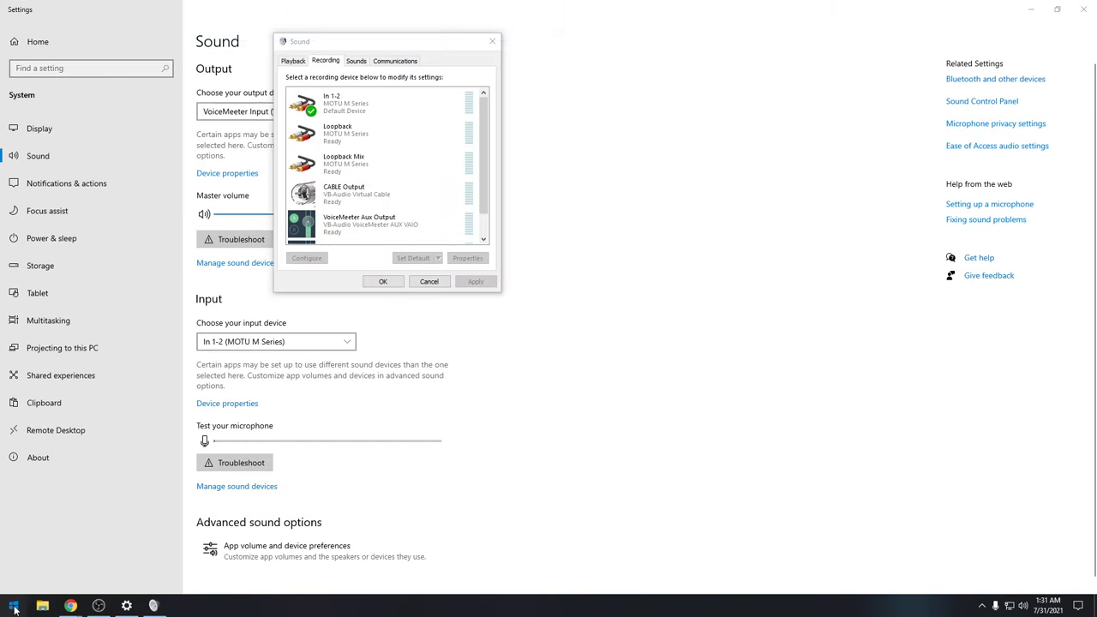
pyautogui.click(467, 333)
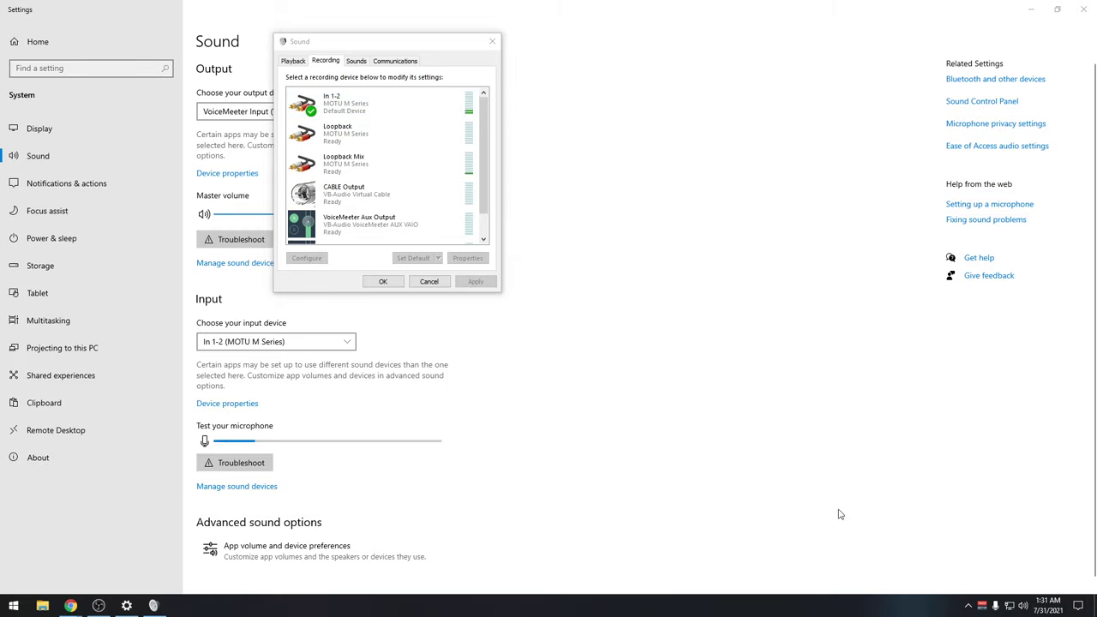
# Step: Inspect In 1-2's Levels, Listen and Advanced default format, then close its properties
pyautogui.click(364, 104)
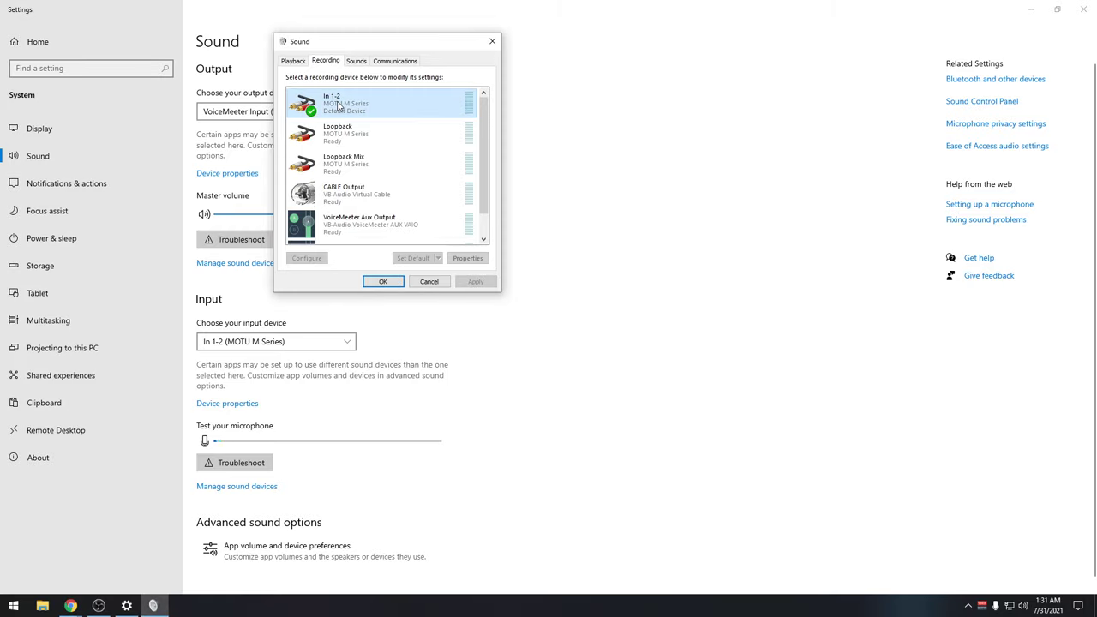
pyautogui.click(358, 128)
pyautogui.click(351, 104)
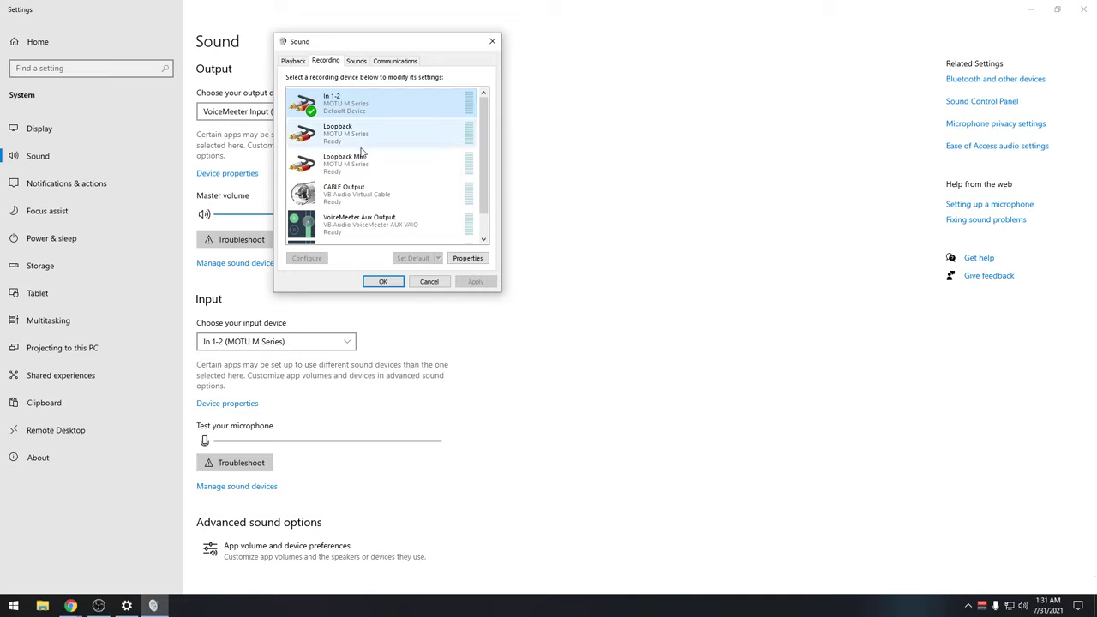
pyautogui.doubleClick(331, 104)
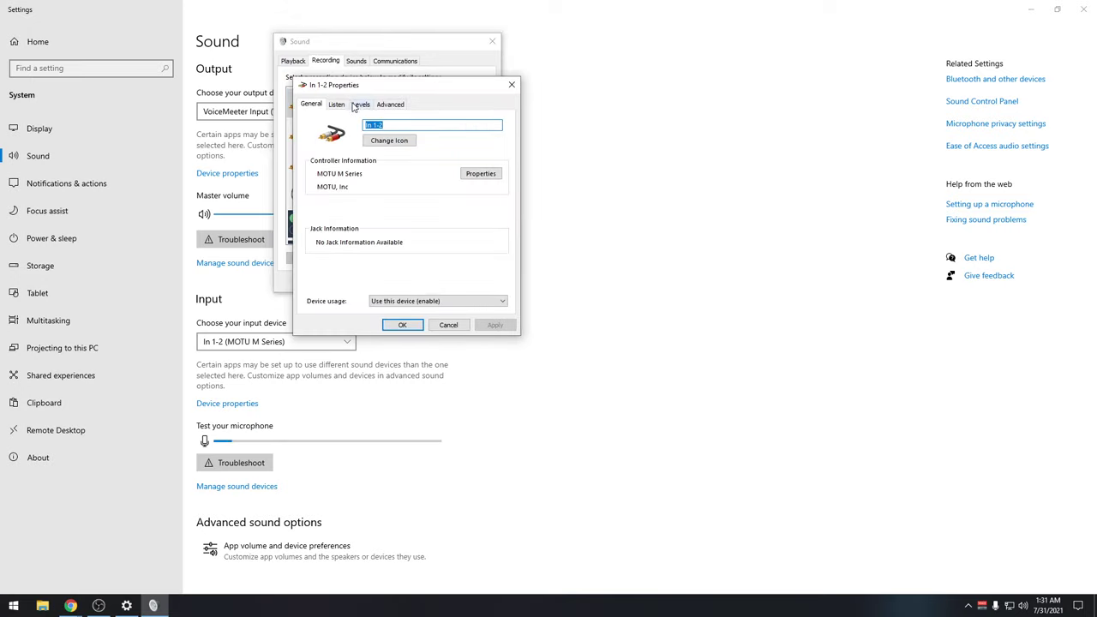
pyautogui.click(361, 104)
pyautogui.click(336, 104)
pyautogui.click(391, 104)
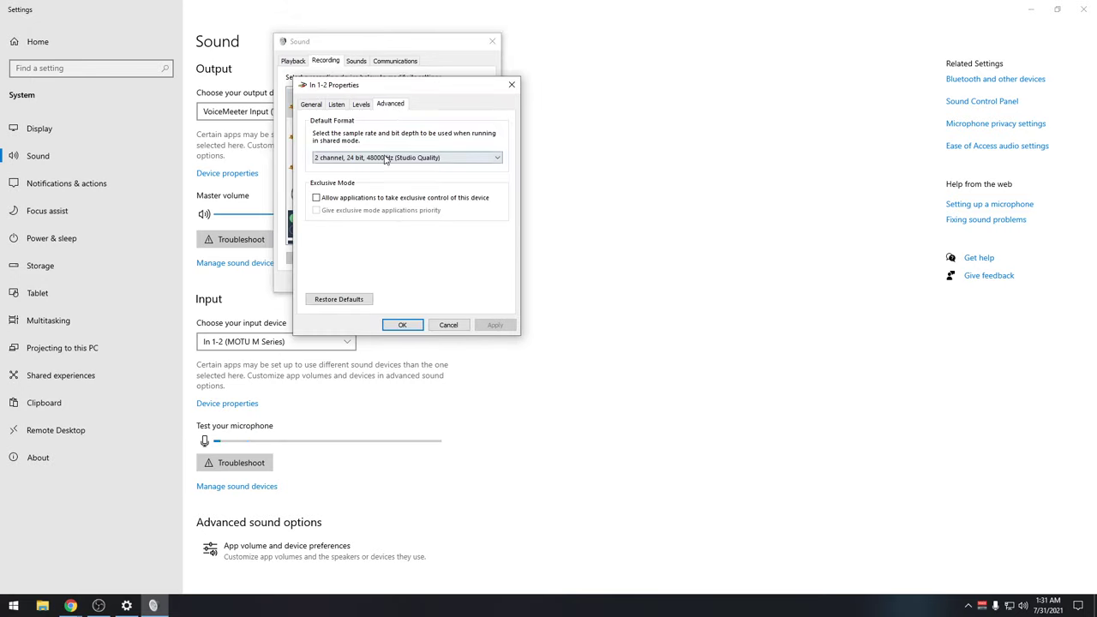
pyautogui.click(512, 84)
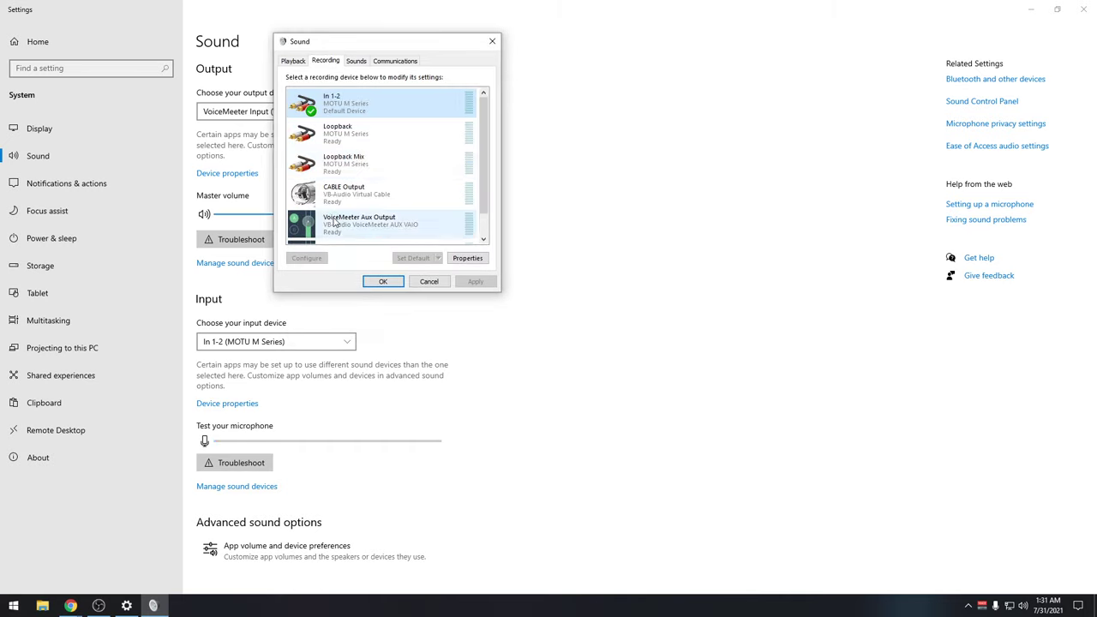
# Step: Confirm CABLE Output, VoiceMeeter Aux Output and VoiceMeeter Output use 2 channel, 24 bit, 48000 Hz
pyautogui.scroll(-1, 368, 197)
pyautogui.doubleClick(347, 176)
pyautogui.click(383, 104)
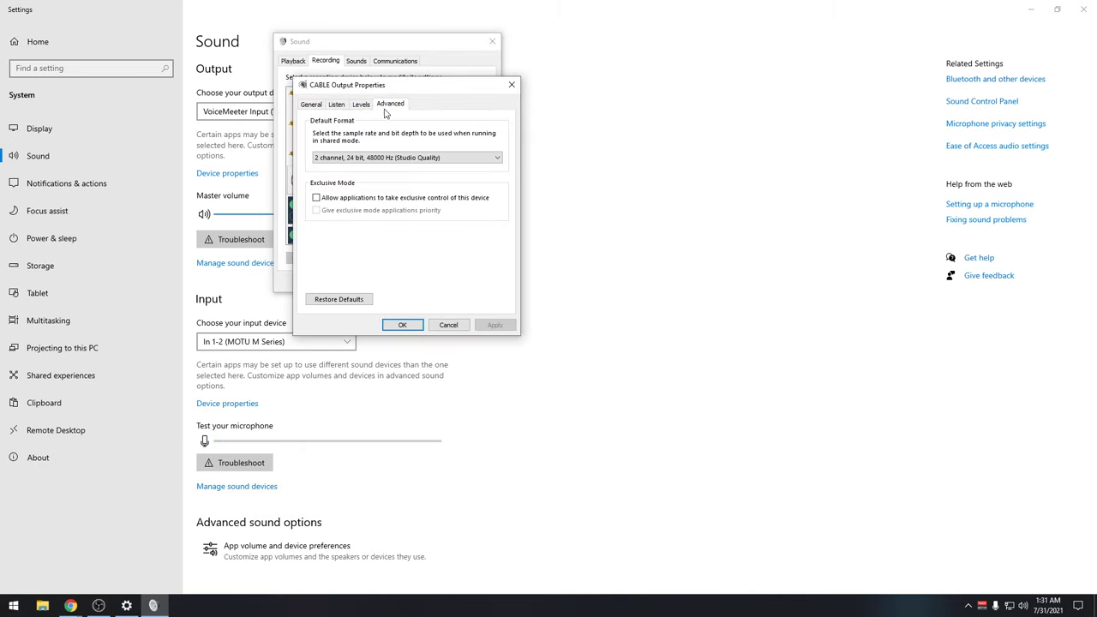
pyautogui.click(512, 85)
pyautogui.doubleClick(360, 210)
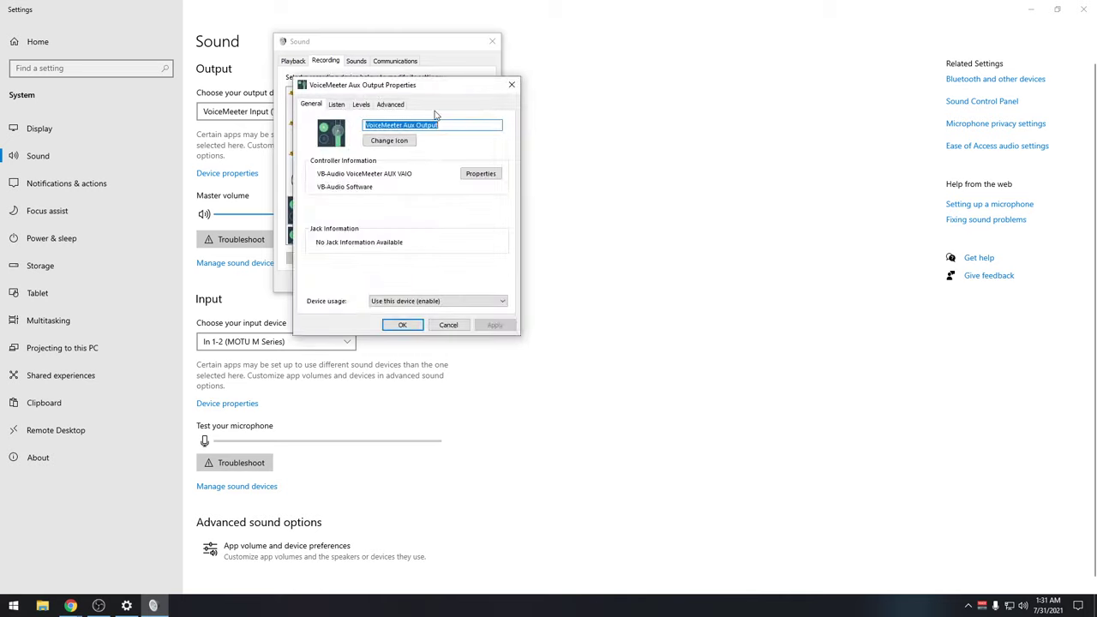
pyautogui.click(388, 105)
pyautogui.click(509, 85)
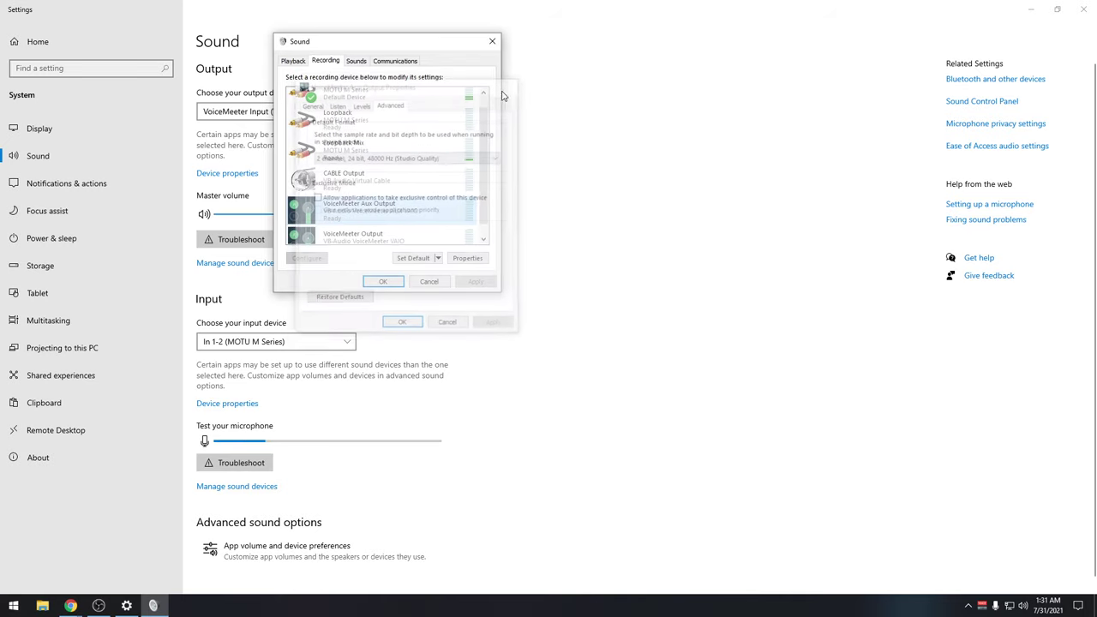
pyautogui.scroll(-1, 355, 234)
pyautogui.doubleClick(358, 222)
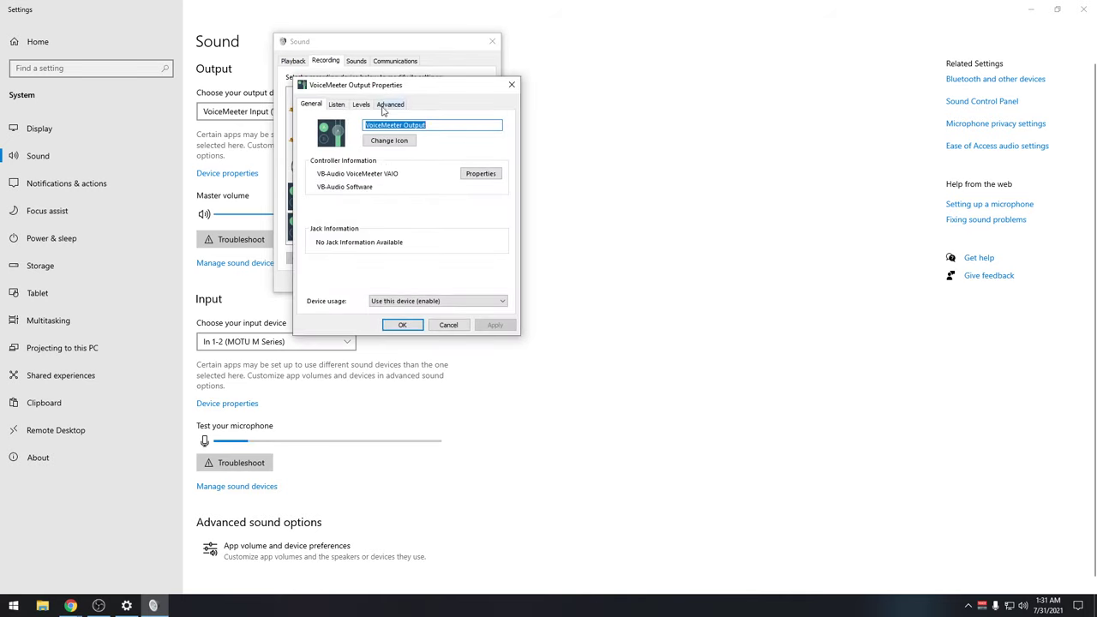
pyautogui.click(388, 105)
pyautogui.click(512, 84)
# Step: Close the Sound dialog, glance at Chrome's VB-Audio page, and return to Settings' Sound page
pyautogui.click(492, 41)
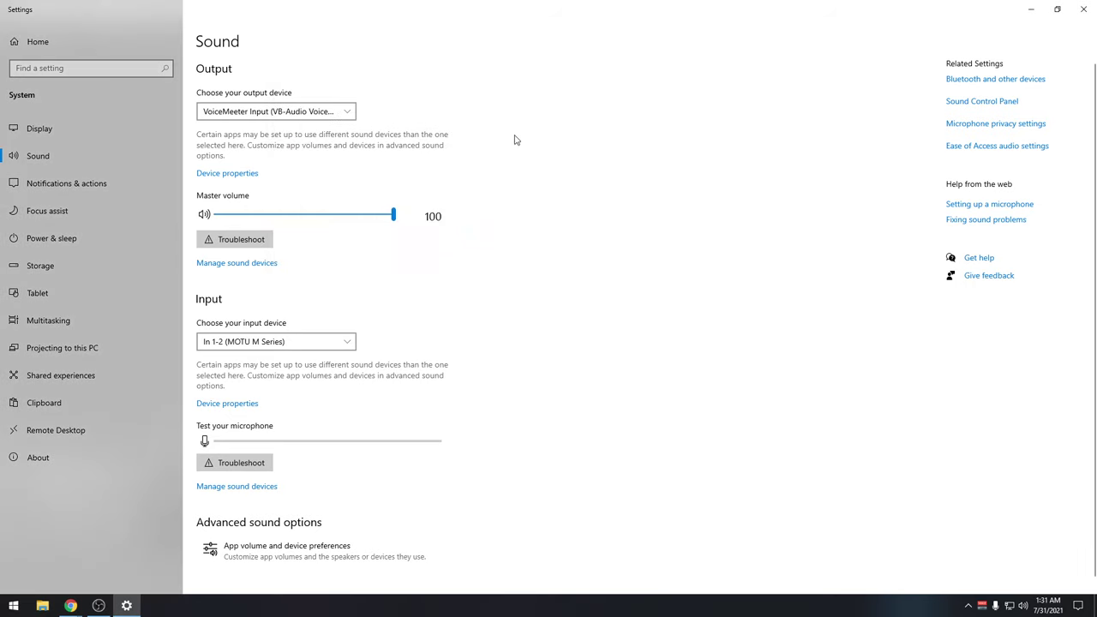
pyautogui.moveTo(70, 606)
pyautogui.click(171, 558)
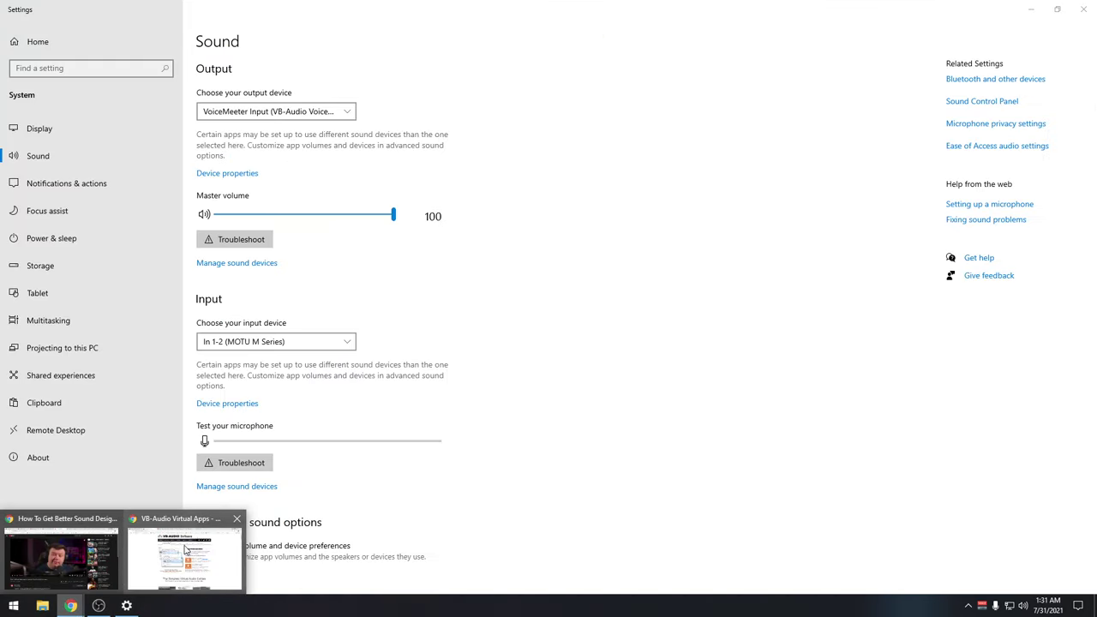
pyautogui.click(195, 531)
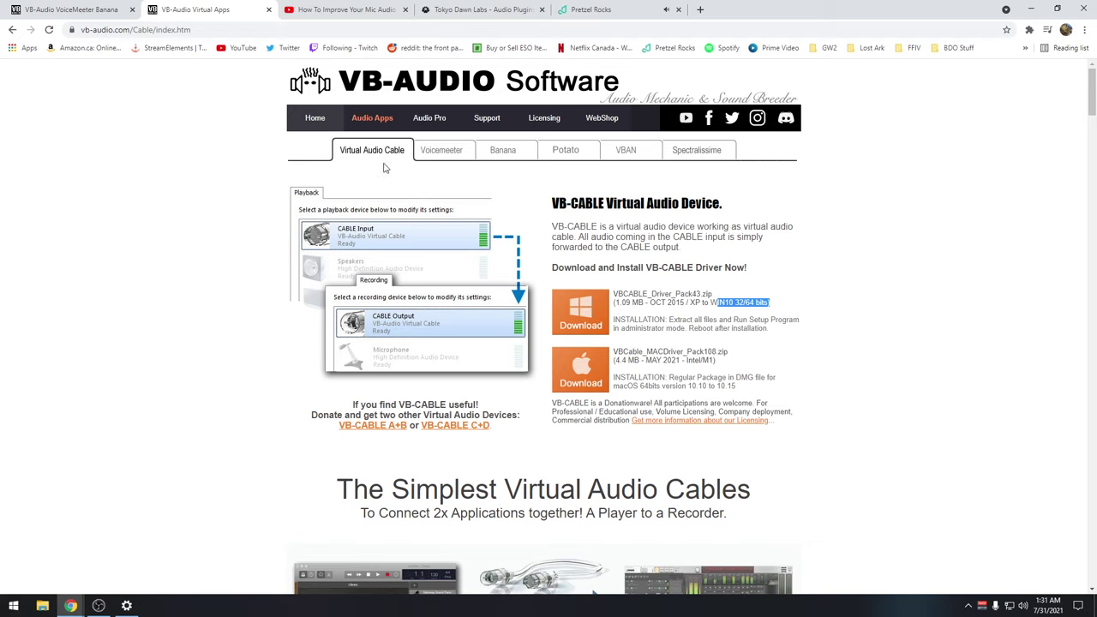
pyautogui.click(126, 606)
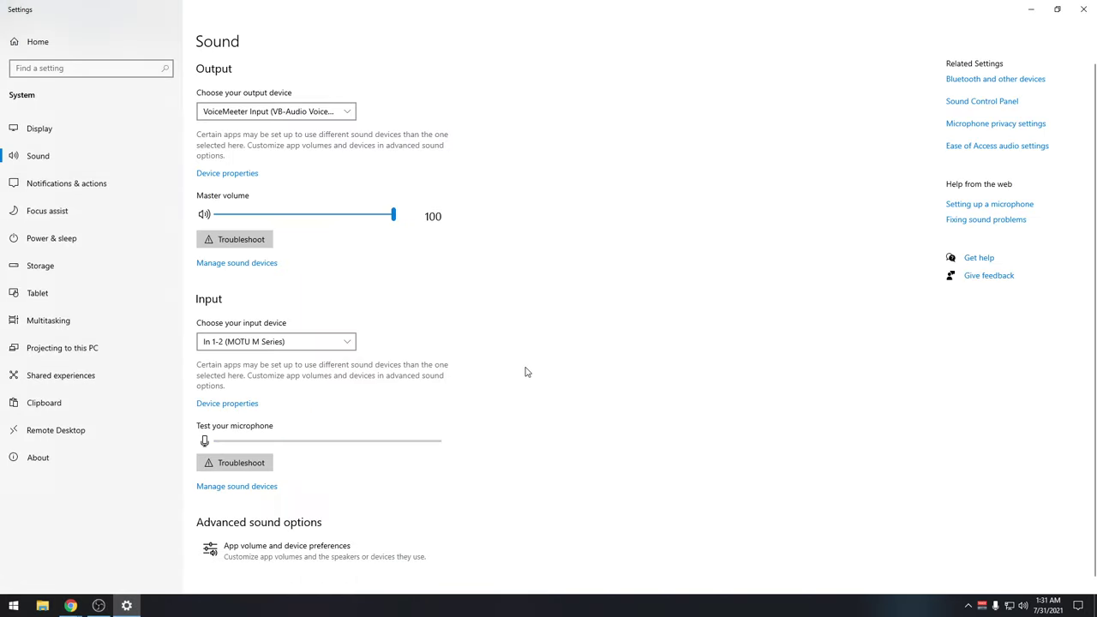
# Step: Reopen the Sound panel, compare recording and playback lists, accept with OK, and close Settings
pyautogui.click(950, 103)
pyautogui.click(162, 149)
pyautogui.click(146, 149)
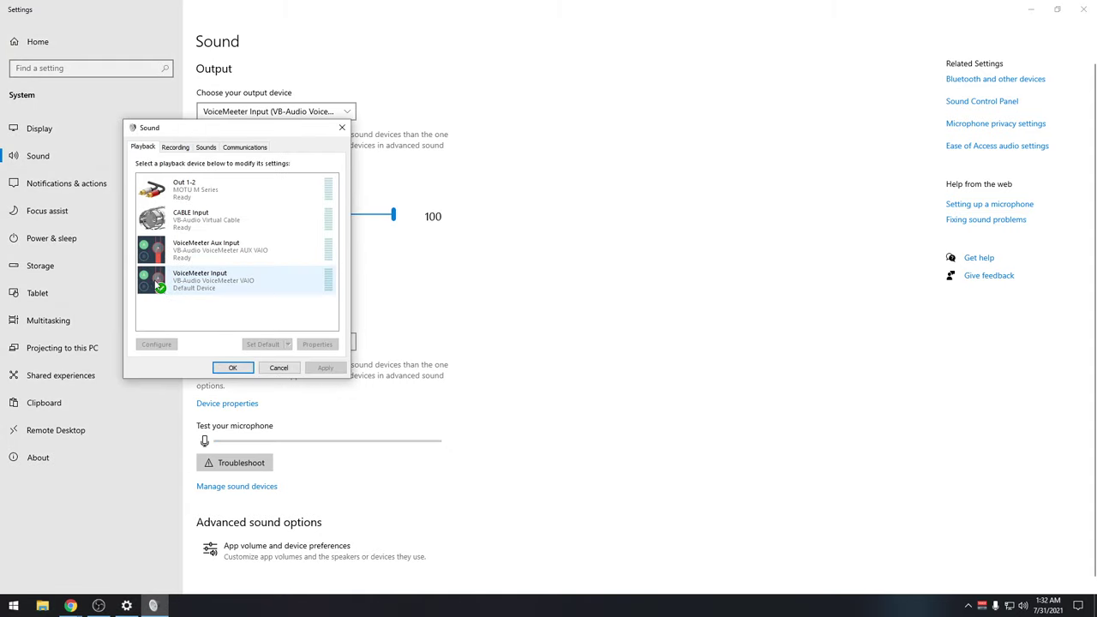
pyautogui.click(176, 148)
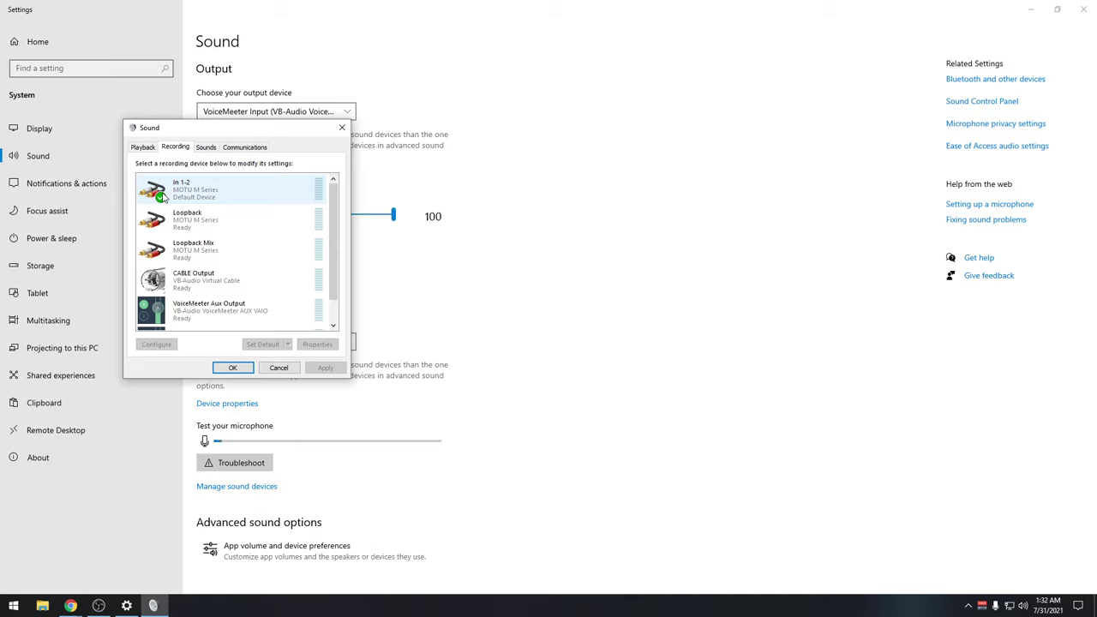
pyautogui.click(142, 148)
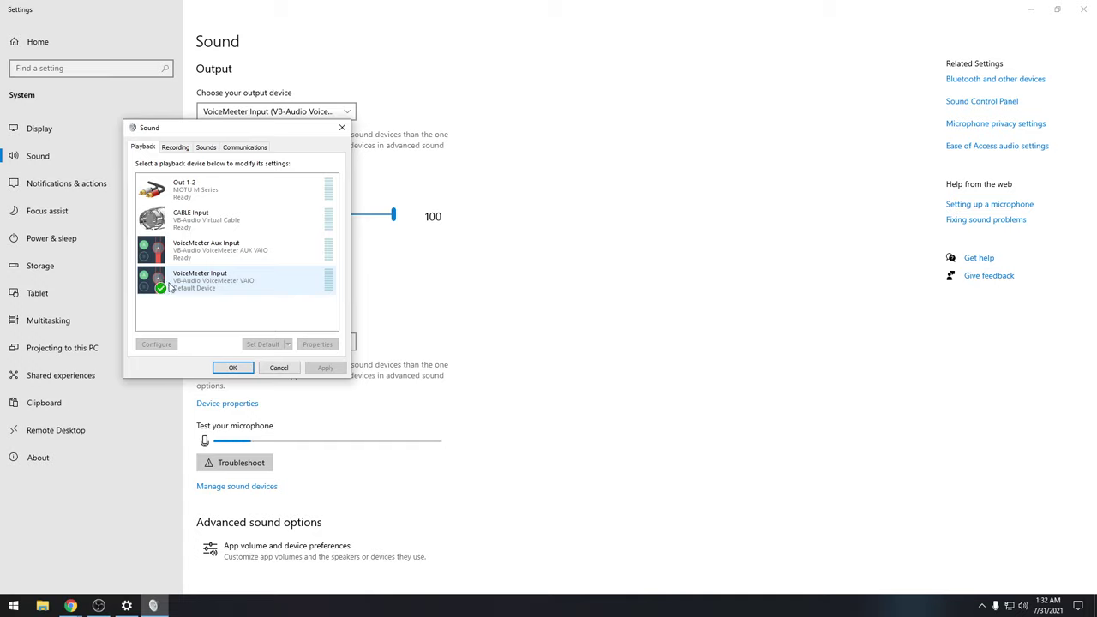
pyautogui.click(233, 368)
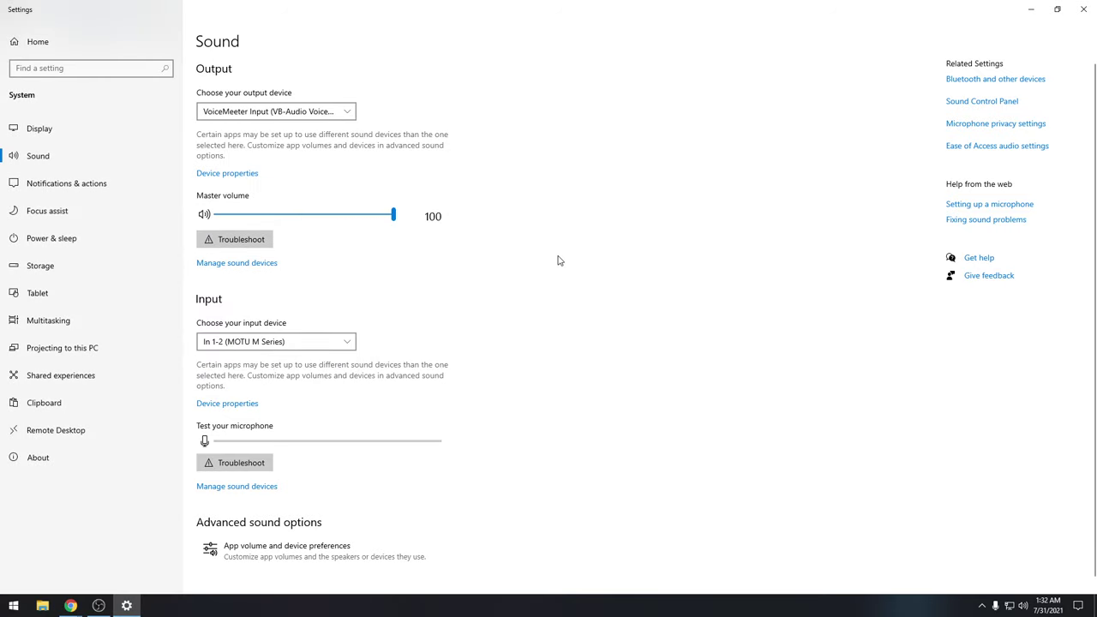
pyautogui.click(1084, 9)
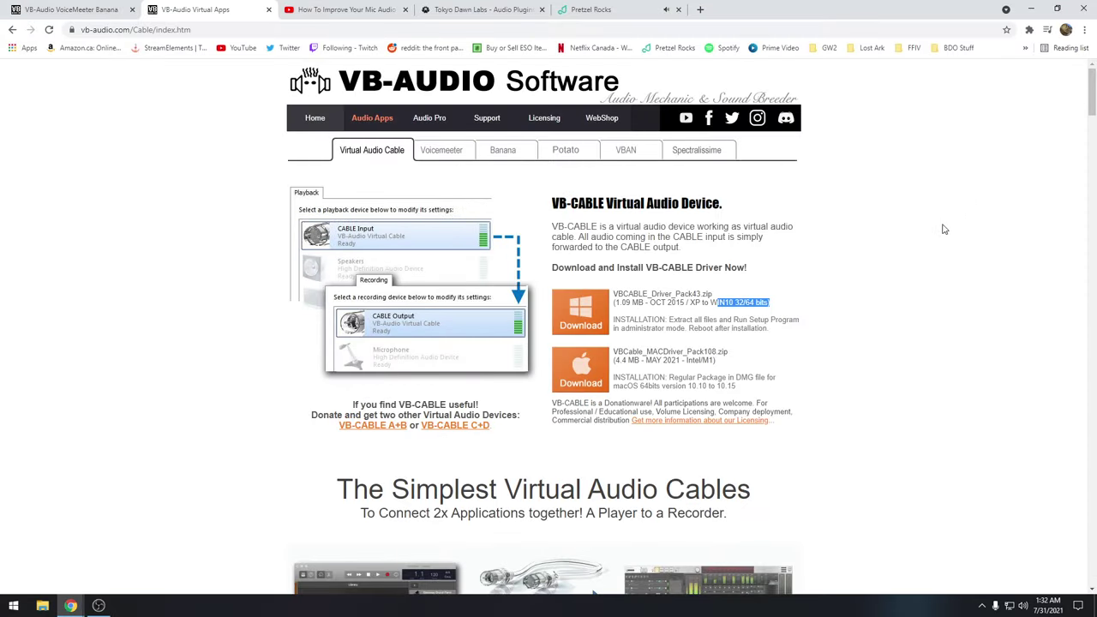
# Step: Switch from Chrome back to the OBS Studio window with Alt+Tab
pyautogui.hotkey('alt', 'Tab')
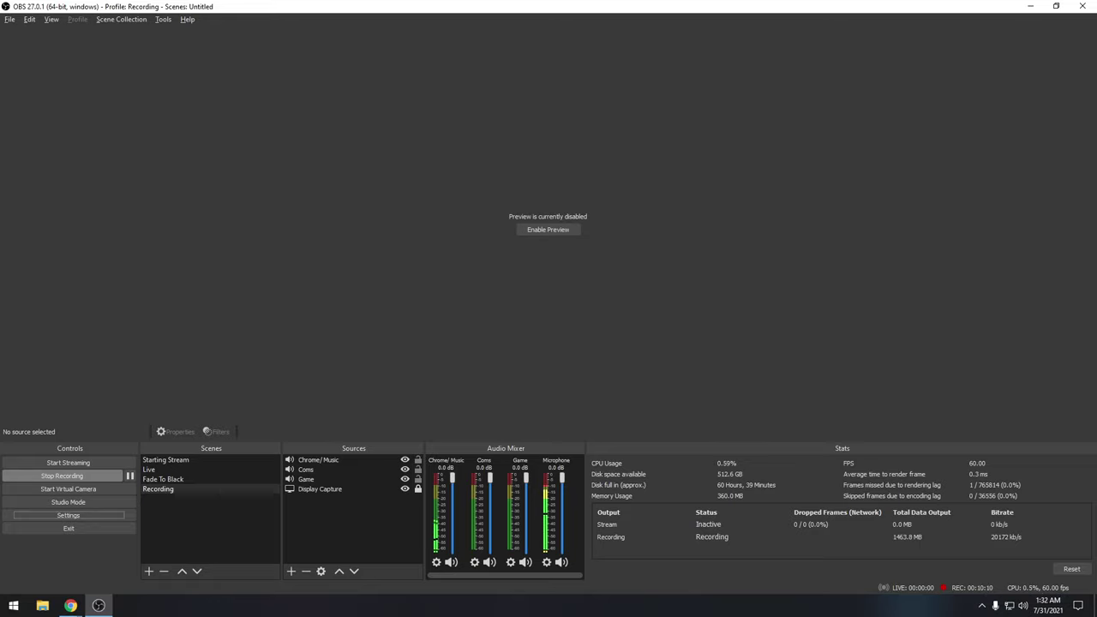
# Step: Relaunch Voicemeeter Banana, keep the Chrome strip on WDM: CABLE Output, and open Sound settings
pyautogui.click(982, 605)
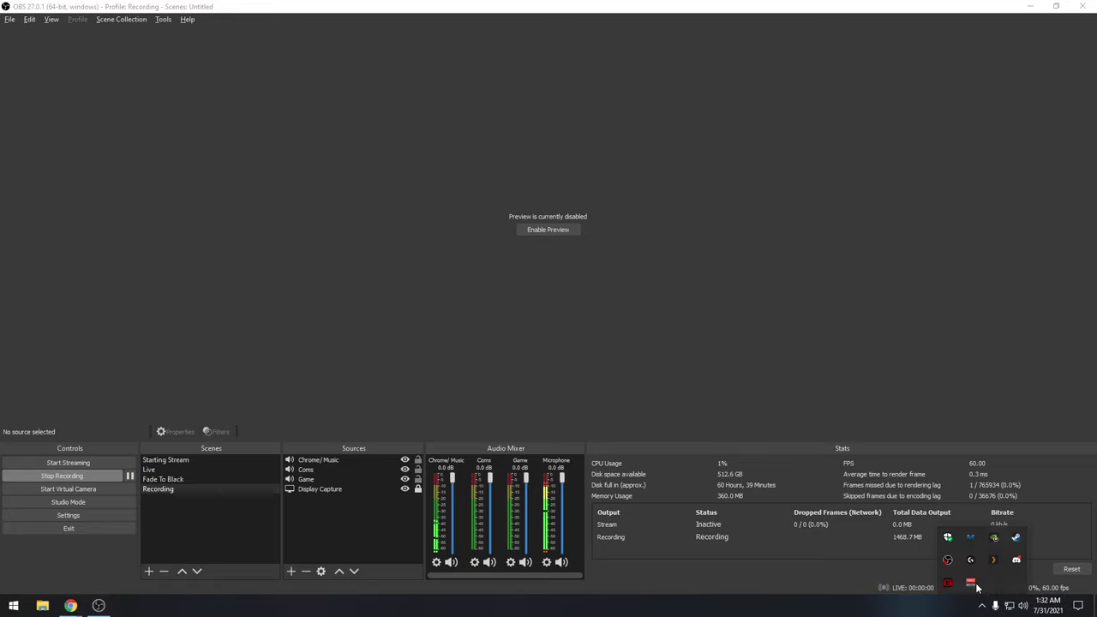
pyautogui.click(971, 583)
pyautogui.moveTo(285, 83); pyautogui.dragTo(256, 93)
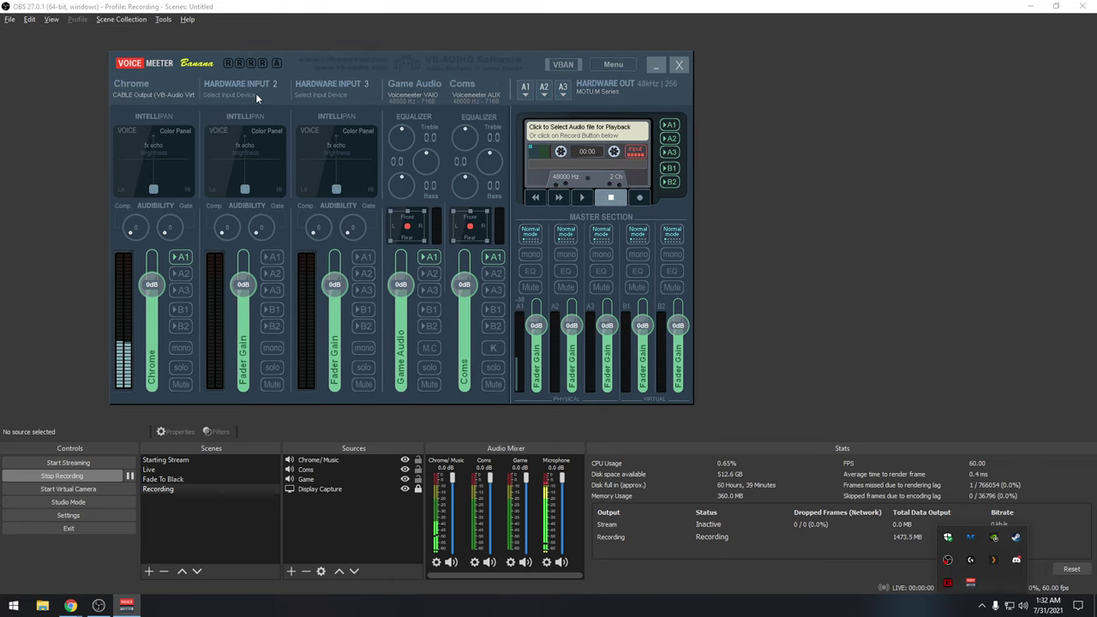
pyautogui.click(136, 94)
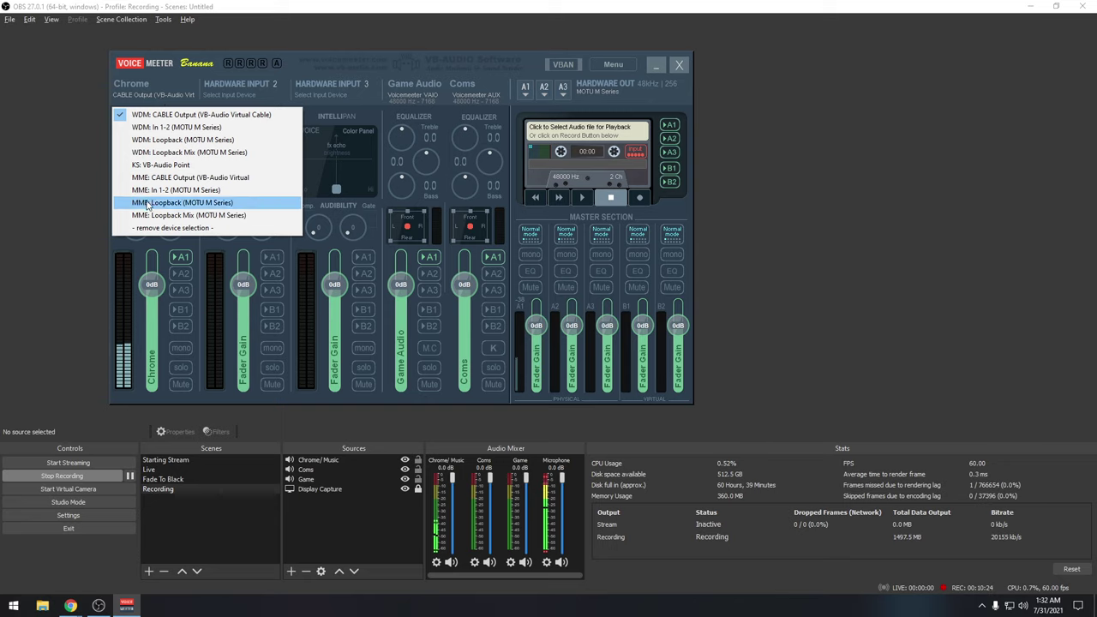
pyautogui.click(163, 118)
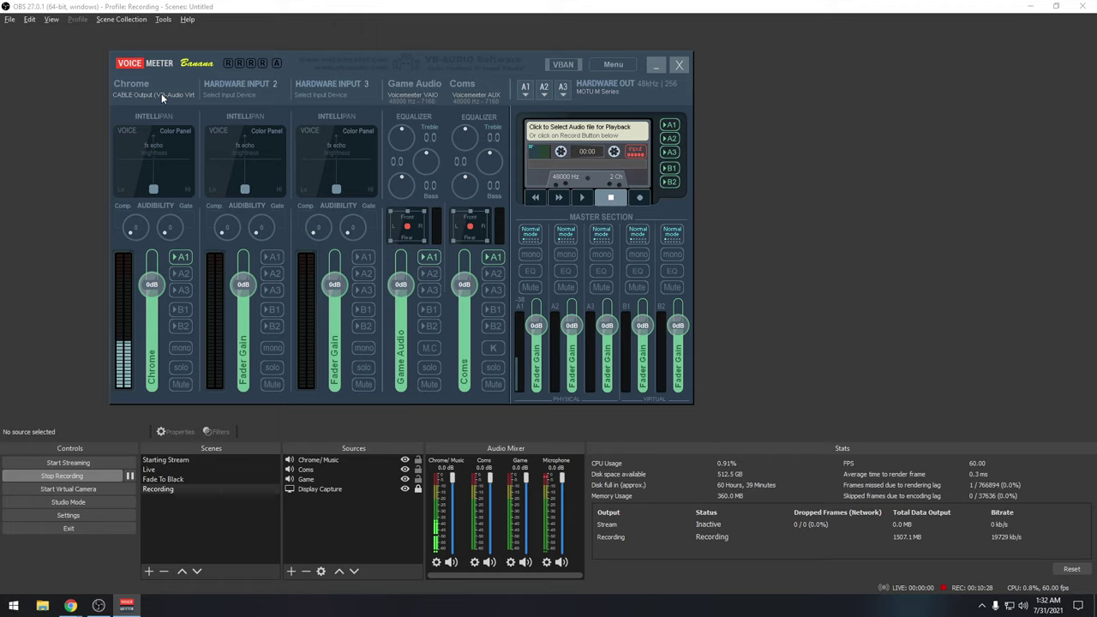
pyautogui.rightClick(1023, 606)
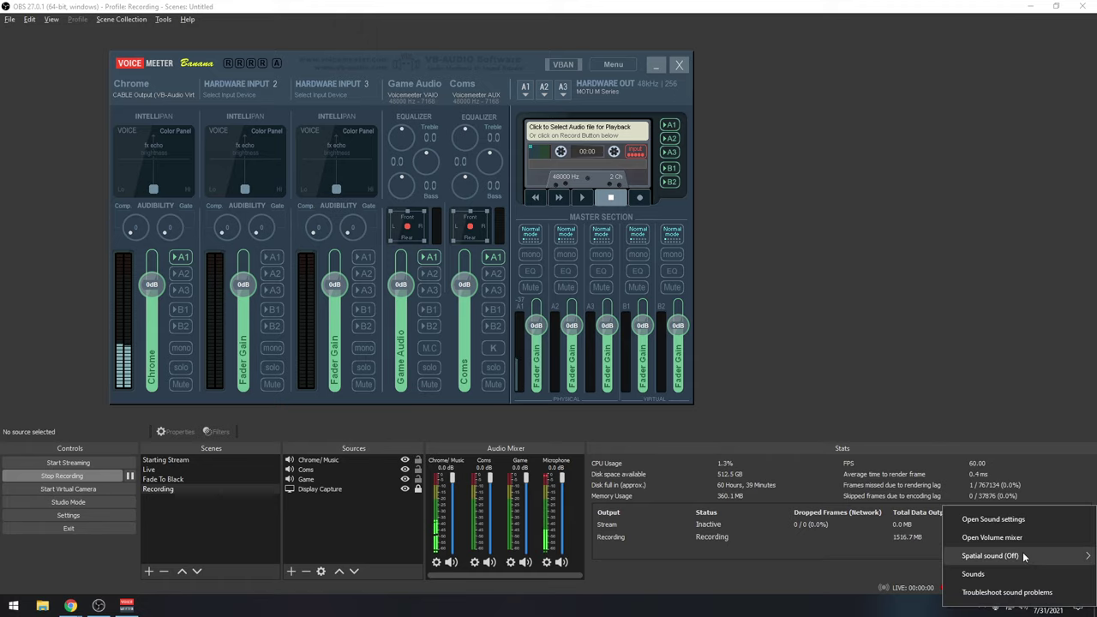
pyautogui.click(993, 519)
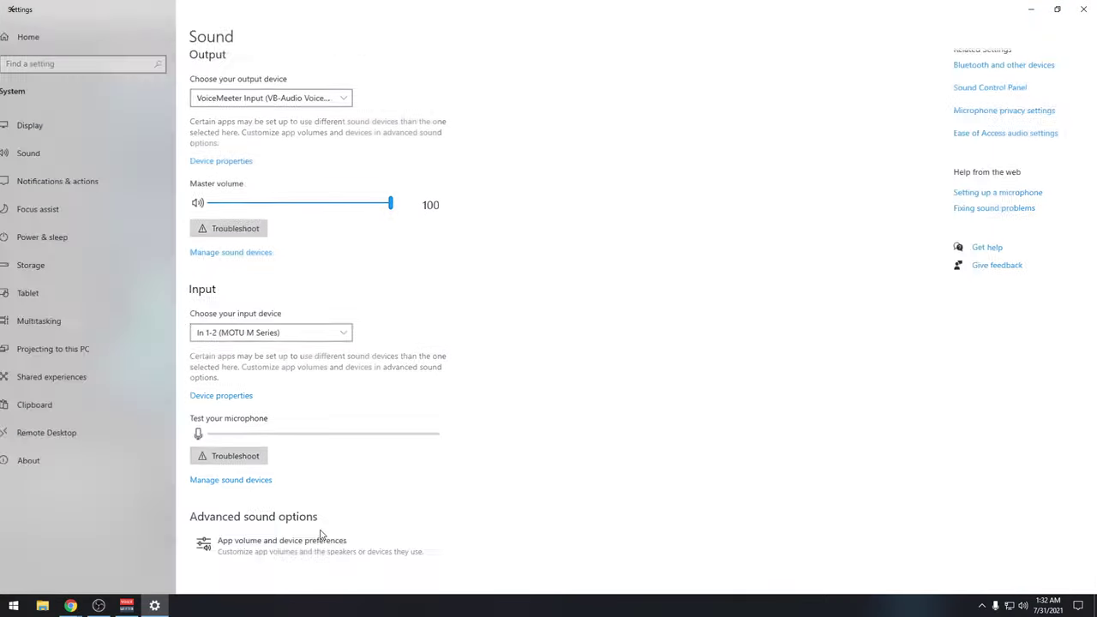
# Step: Open App volume and device preferences, checking Chrome's Pretzel Rocks music tab along the way
pyautogui.click(290, 535)
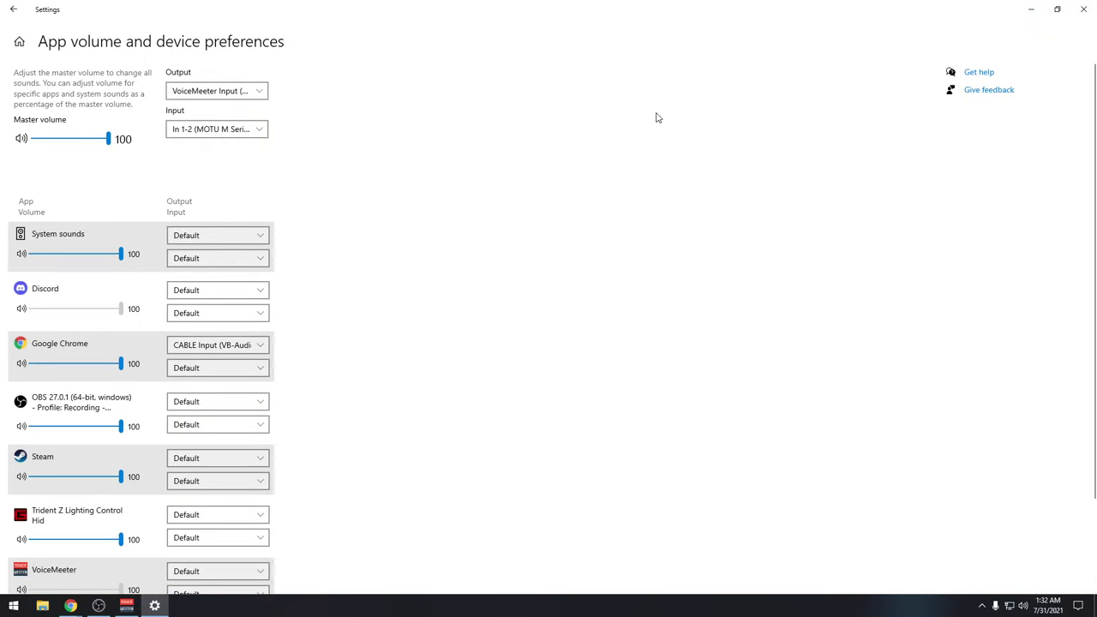
pyautogui.click(14, 9)
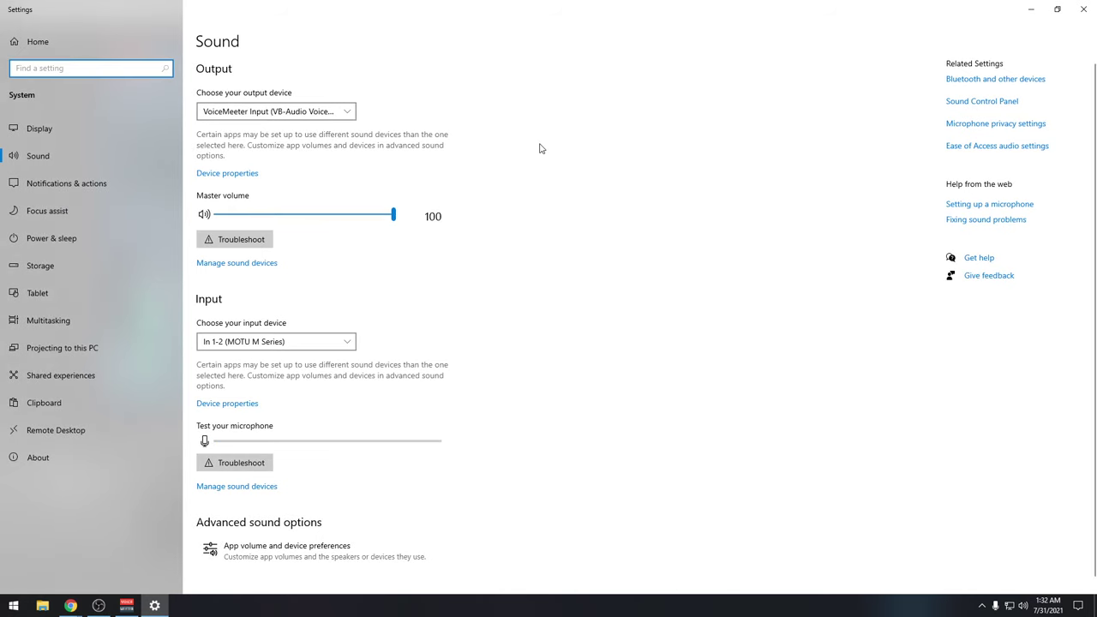
pyautogui.click(273, 554)
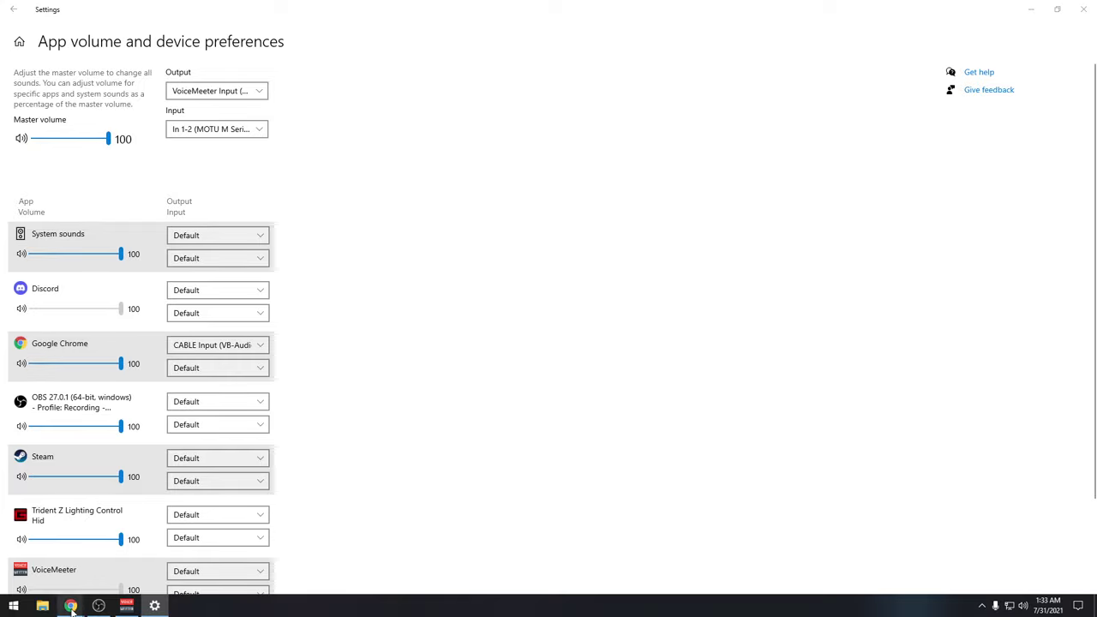
pyautogui.moveTo(70, 606)
pyautogui.click(184, 549)
pyautogui.hotkey('ctrl', '9')
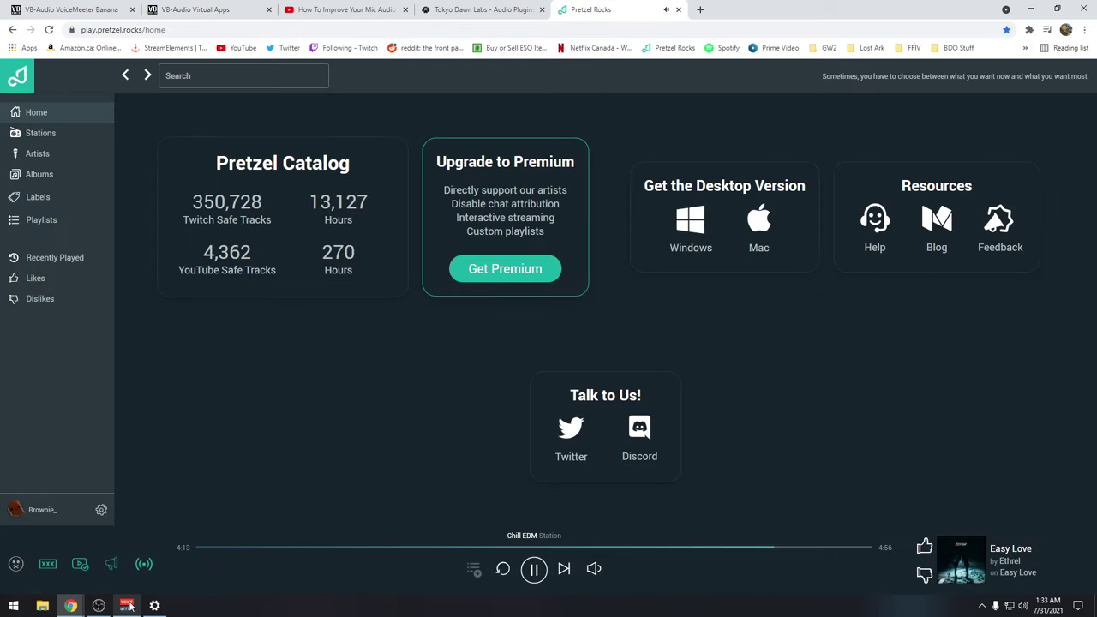
pyautogui.moveTo(128, 606)
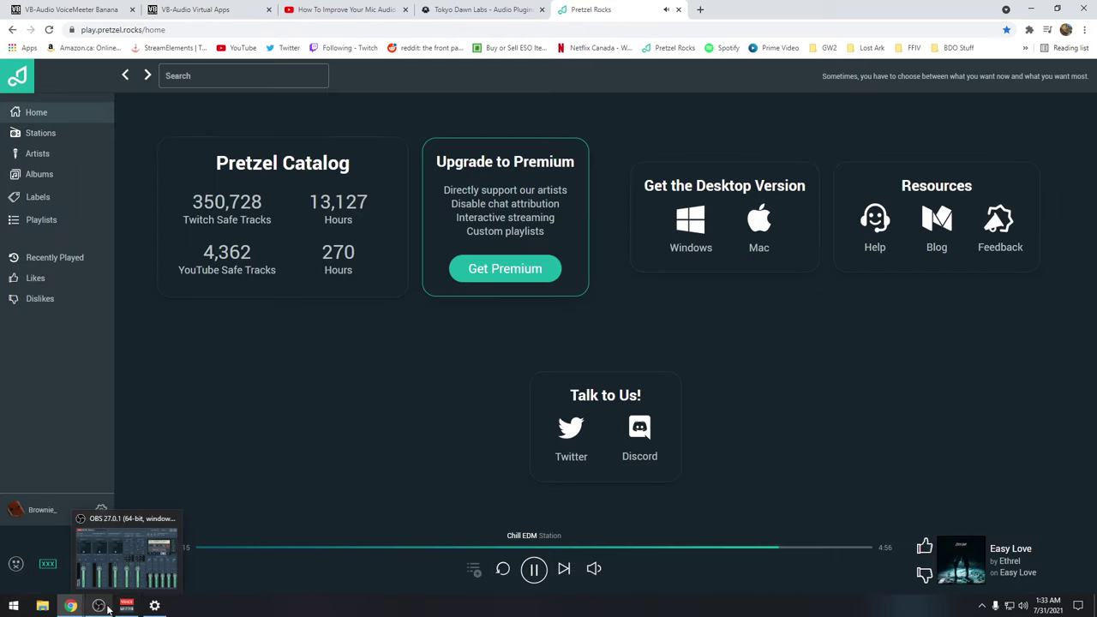
pyautogui.click(154, 606)
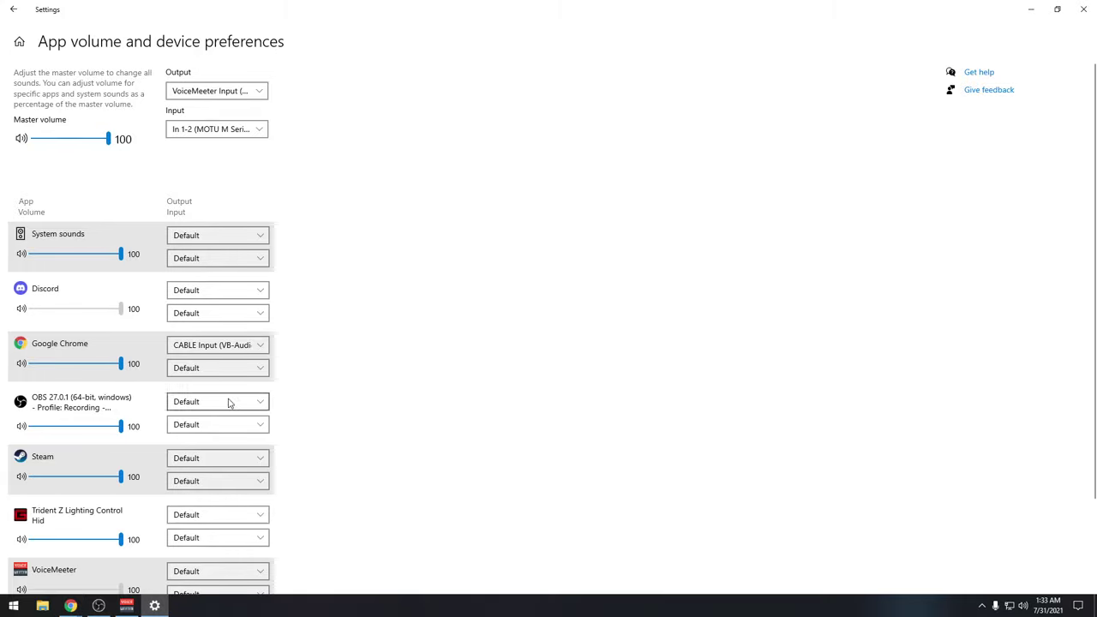
# Step: Set Google Chrome's output to CABLE Input (VB-Audio Virtual Cable), then bring up Voicemeeter
pyautogui.click(184, 346)
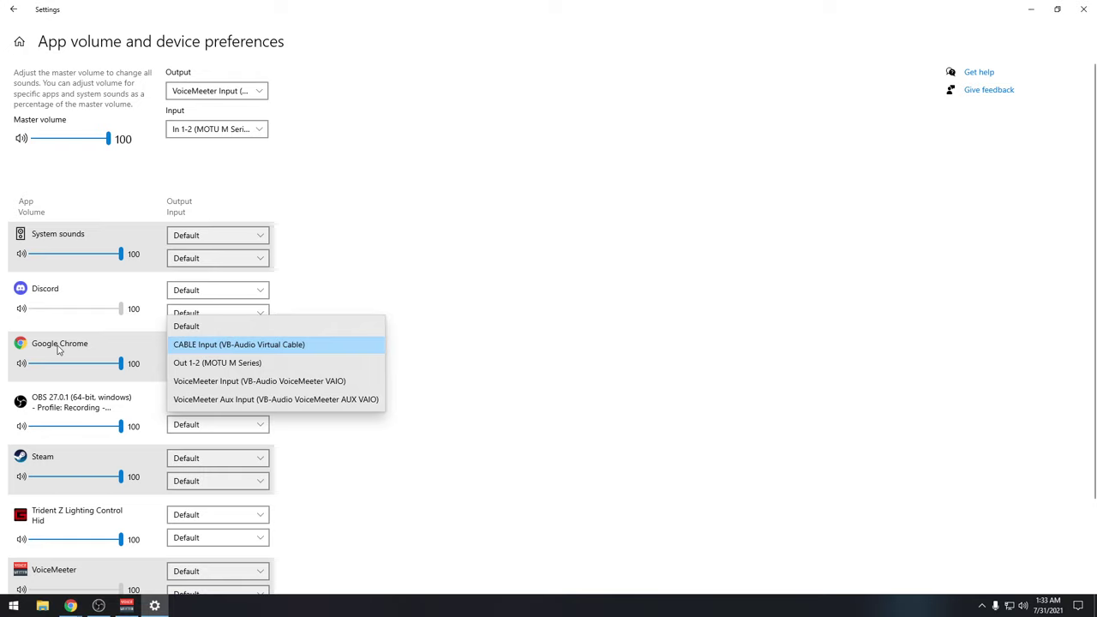
pyautogui.click(193, 347)
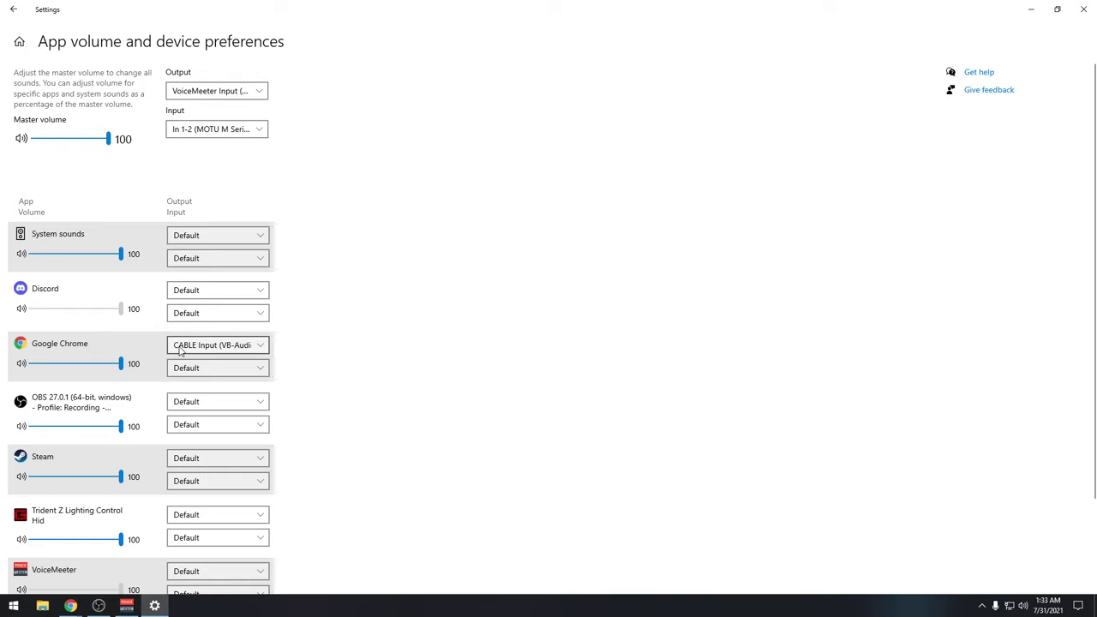
pyautogui.click(127, 605)
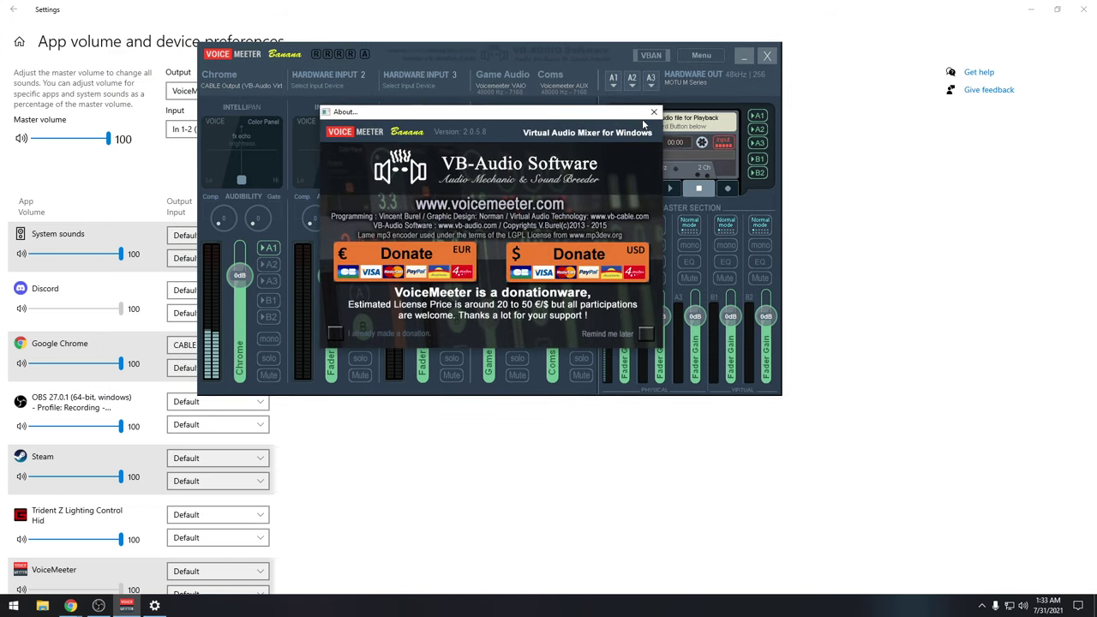
# Step: Dismiss Voicemeeter's About panel and confirm Chrome's output remains CABLE Input
pyautogui.click(422, 221)
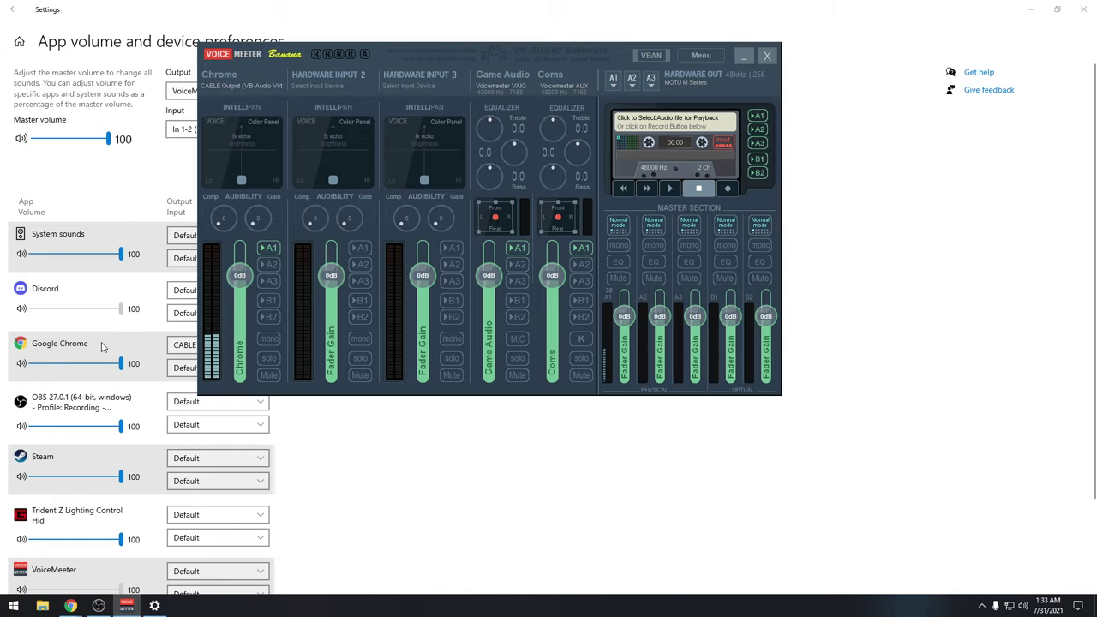
pyautogui.click(80, 349)
pyautogui.click(215, 344)
pyautogui.click(214, 344)
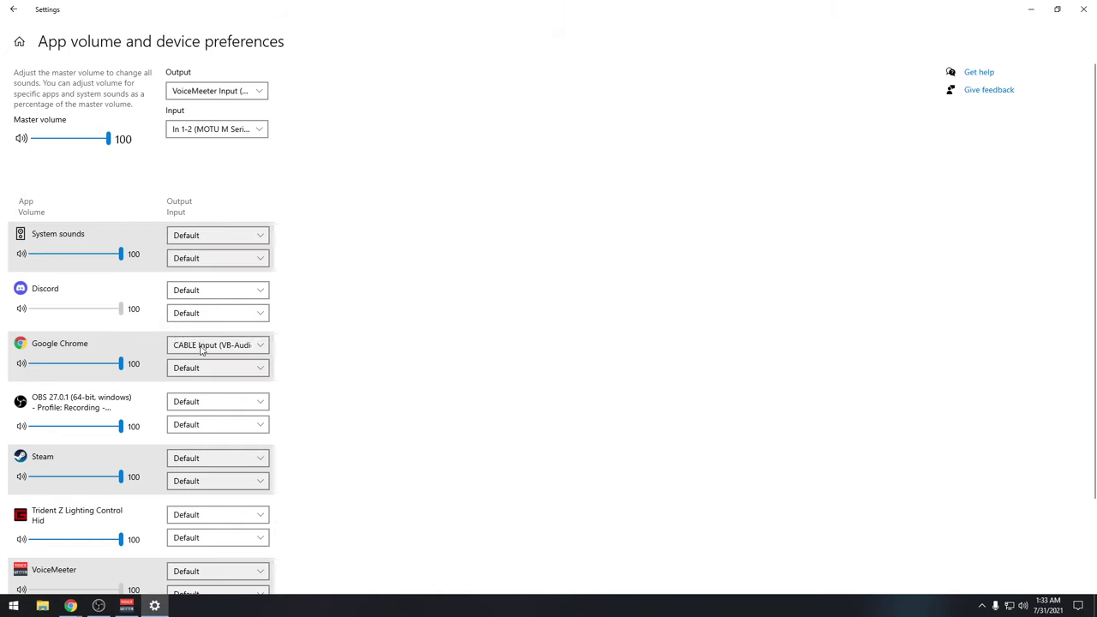
# Step: Verify the Chrome strip still uses WDM: CABLE Output, then return to the main Sound page
pyautogui.click(127, 606)
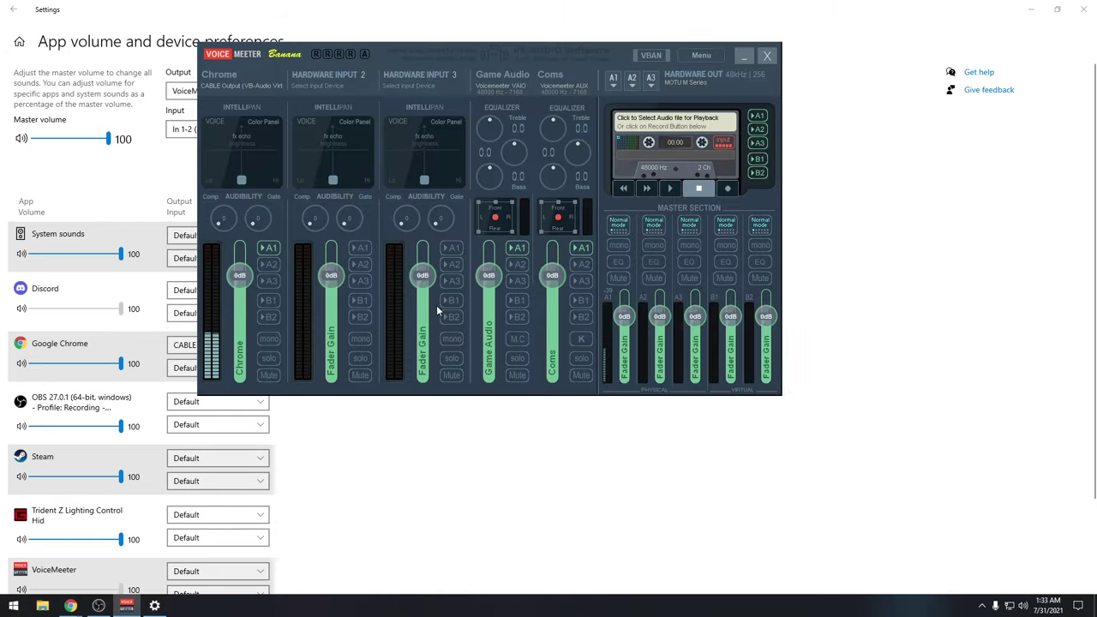
pyautogui.click(359, 75)
pyautogui.click(400, 58)
pyautogui.moveTo(400, 58); pyautogui.dragTo(413, 89)
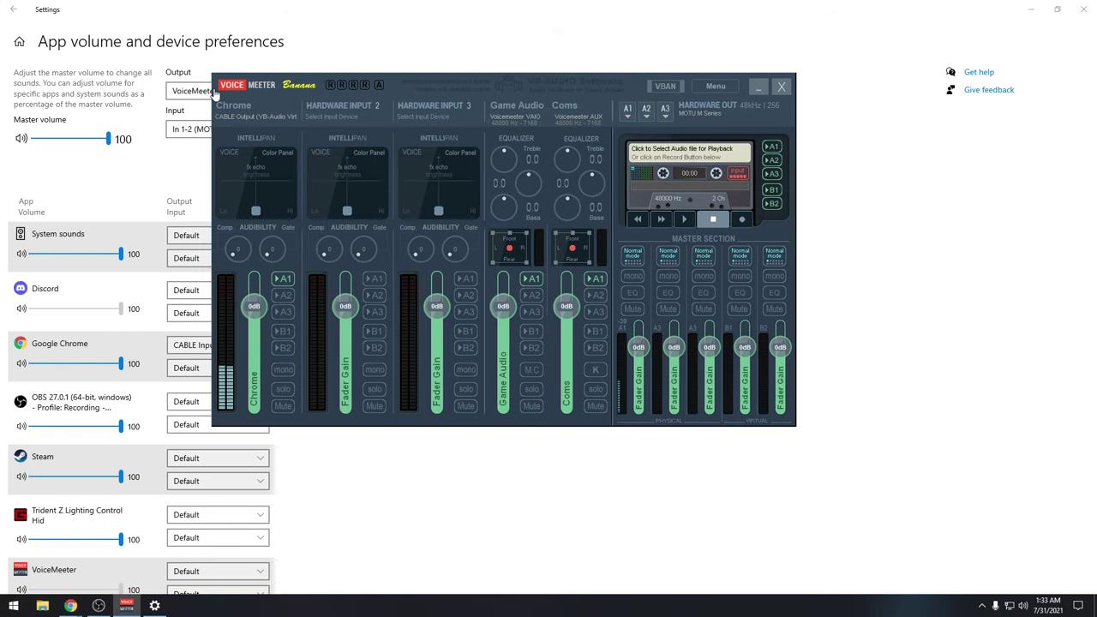
pyautogui.click(248, 117)
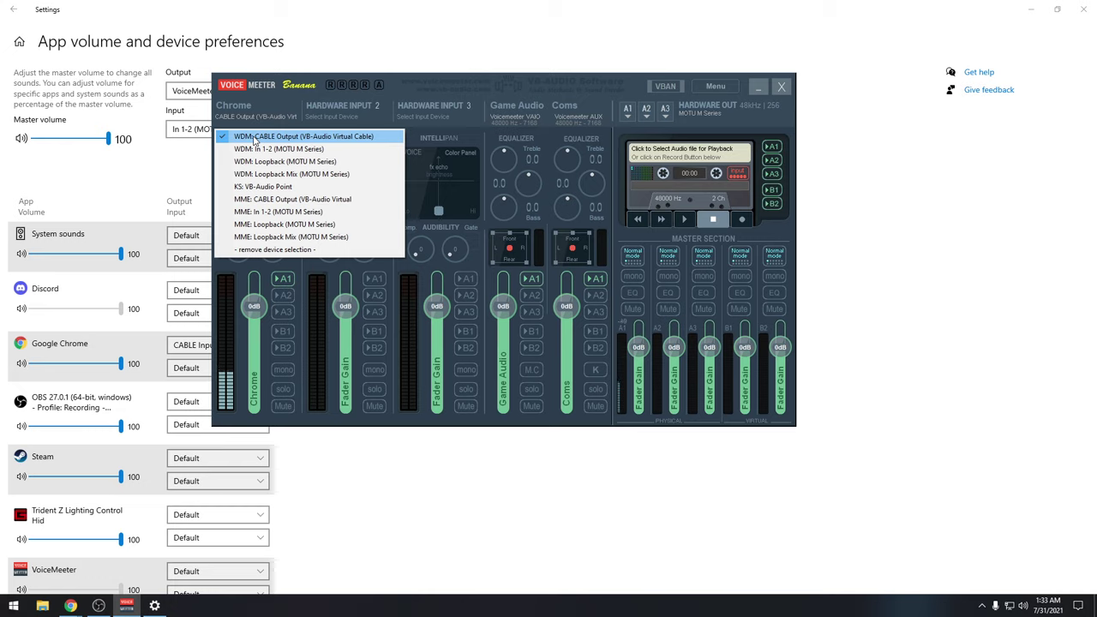
pyautogui.click(255, 139)
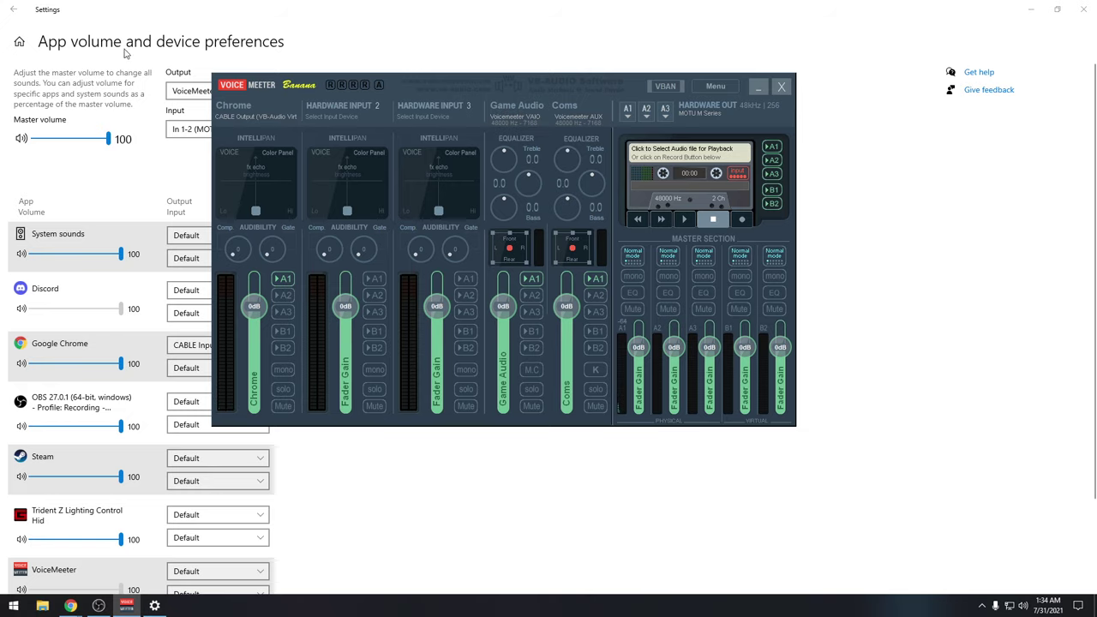
pyautogui.click(13, 9)
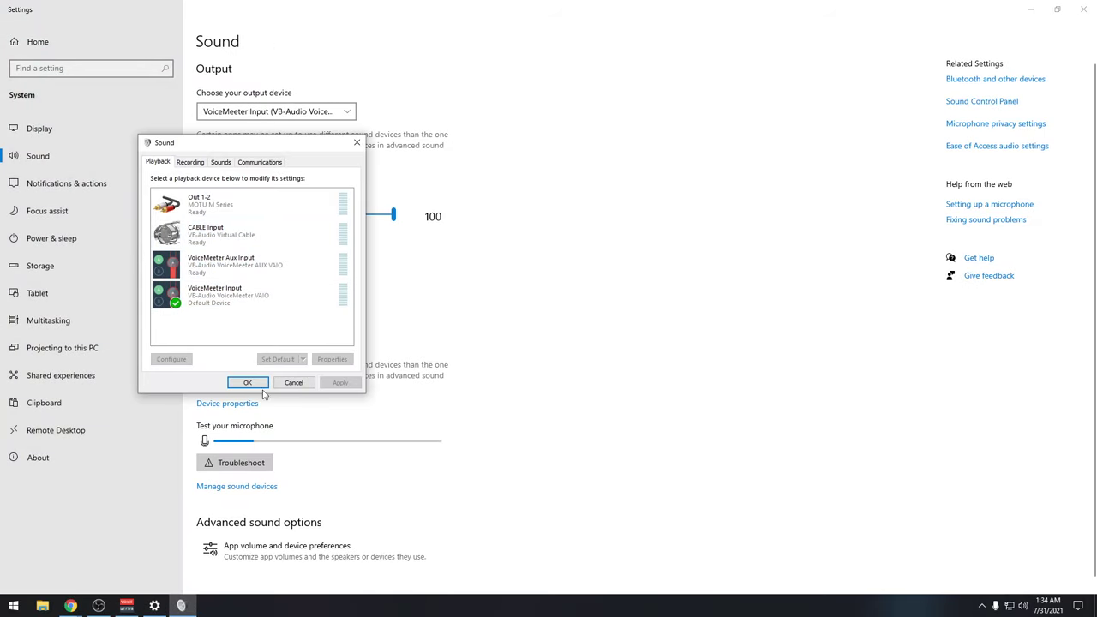
# Step: Close the Sound devices window and clear the VAIO strip's name in the Voicemeeter mixer
pyautogui.click(294, 383)
pyautogui.click(127, 605)
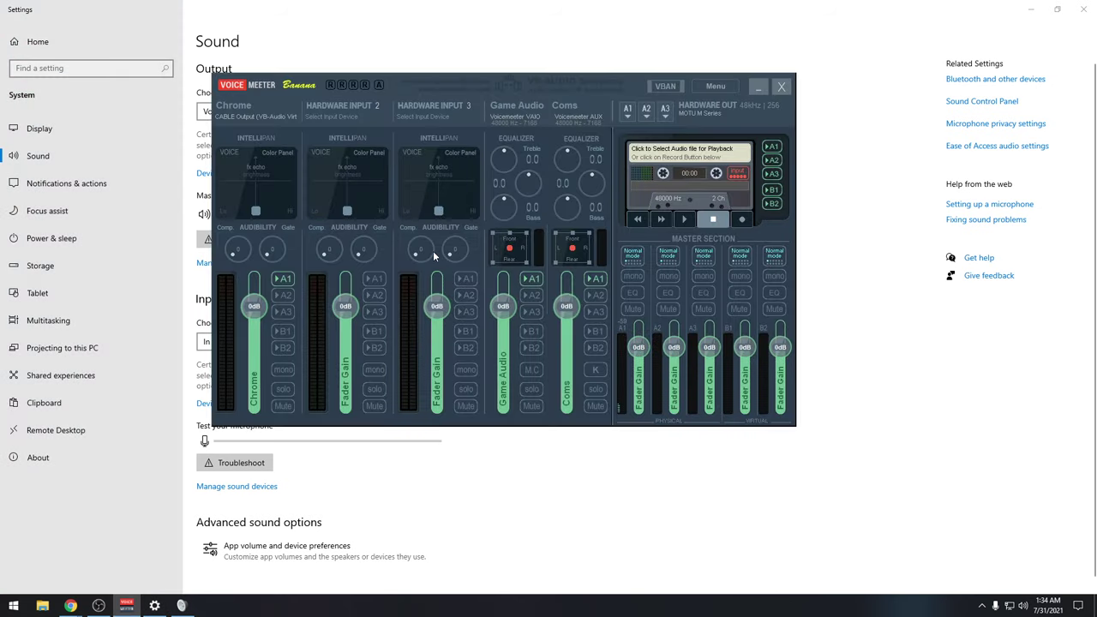
pyautogui.click(527, 103)
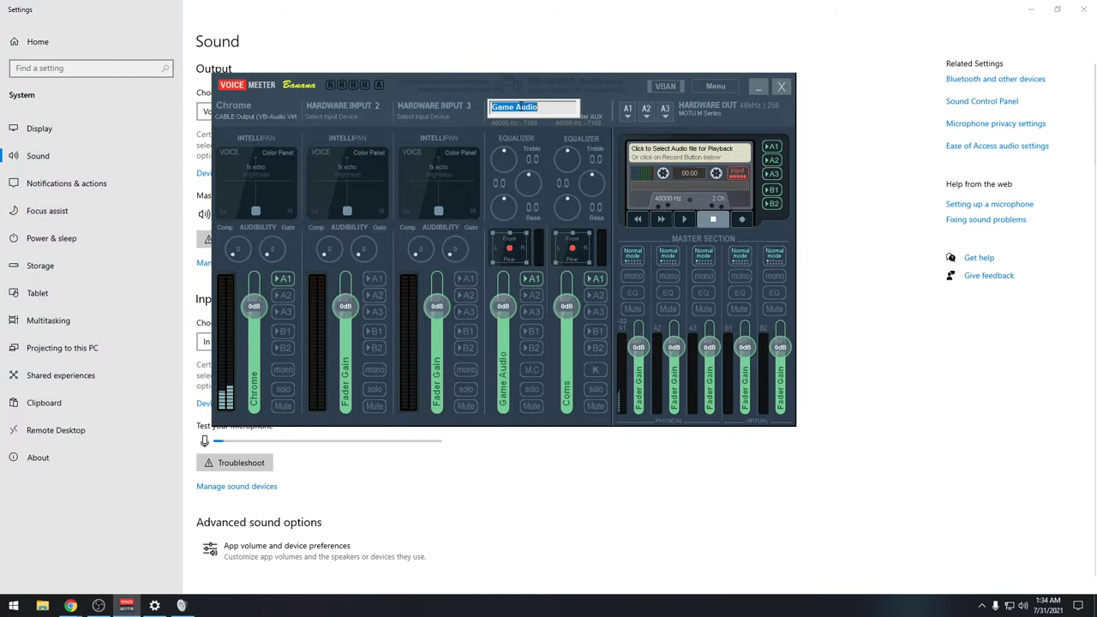
pyautogui.press('BackSpace')
pyautogui.press('Return')
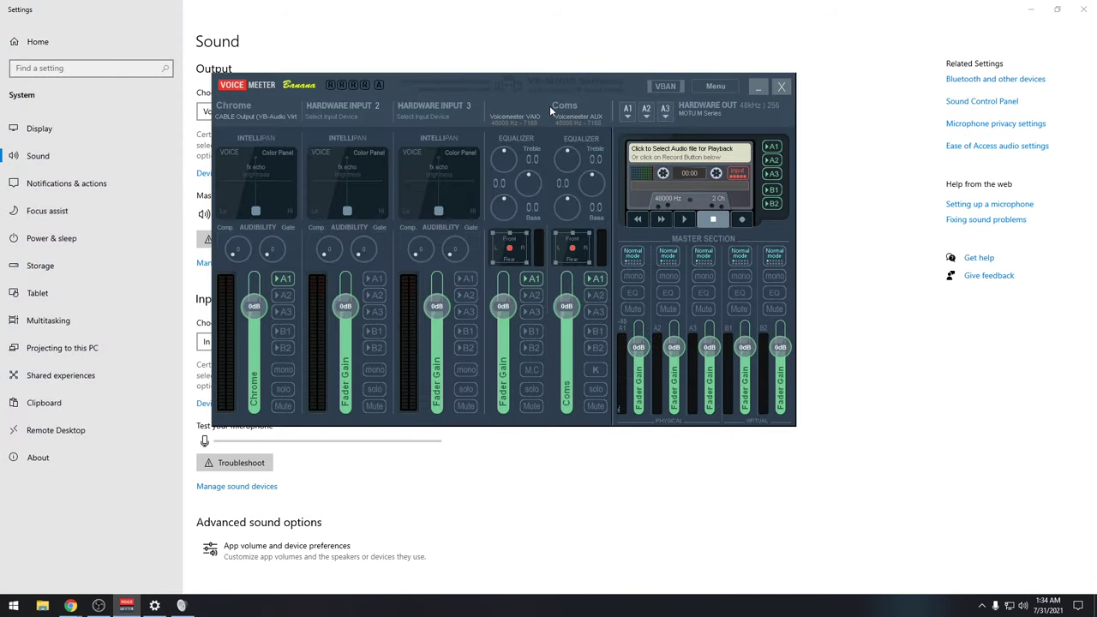
# Step: Name the Voicemeeter VAIO input strip 'Game Audio'
pyautogui.click(512, 103)
pyautogui.write('Ga')
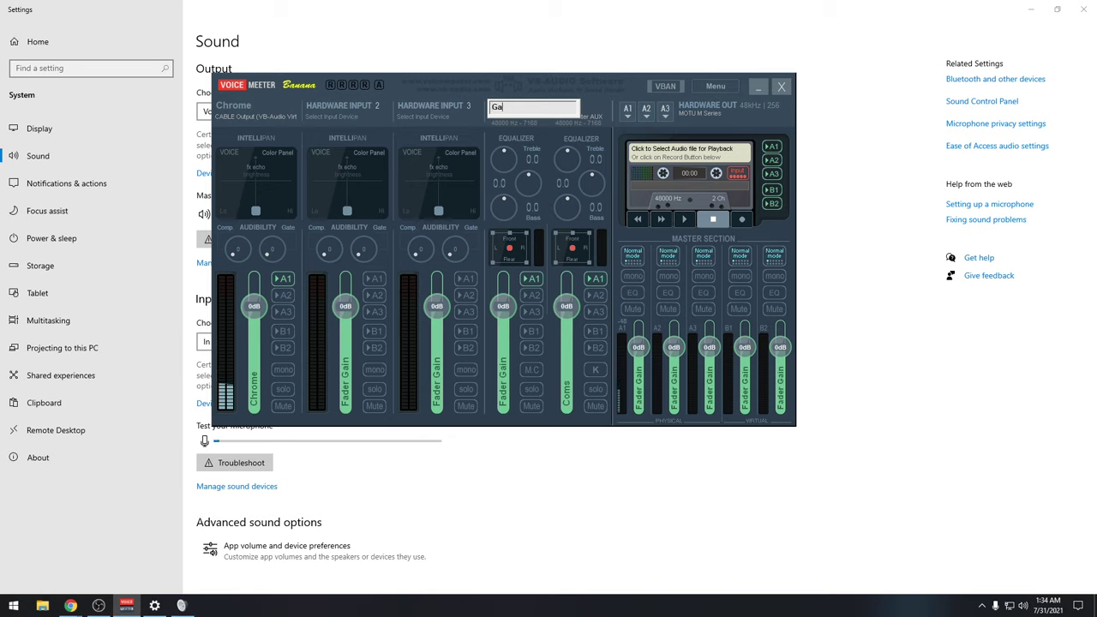
pyautogui.write('me Audio')
pyautogui.press('Return')
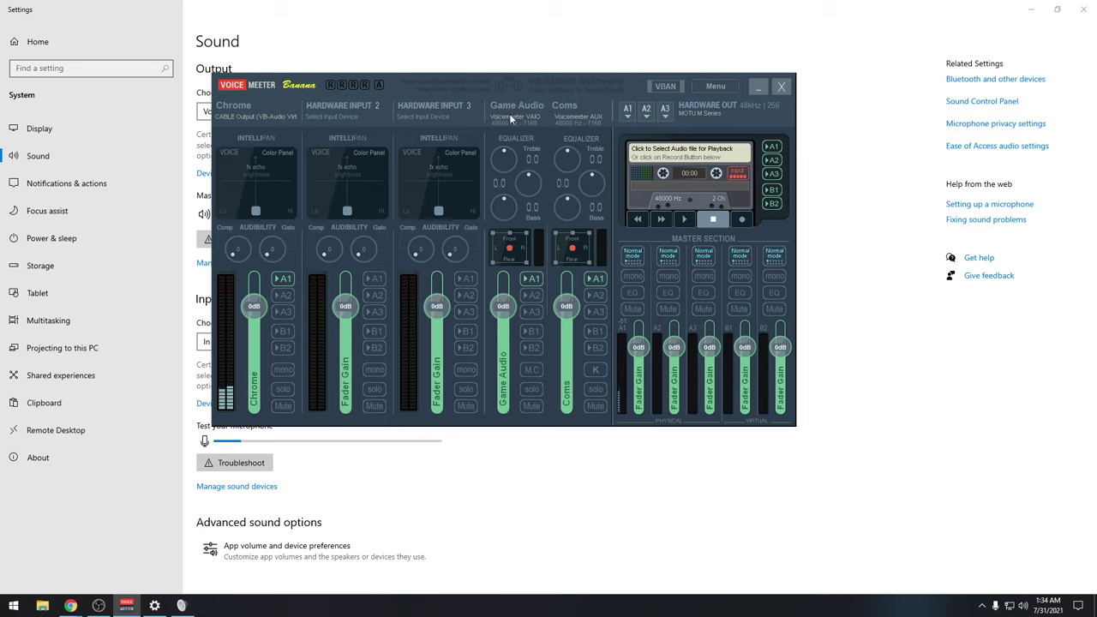
pyautogui.click(510, 107)
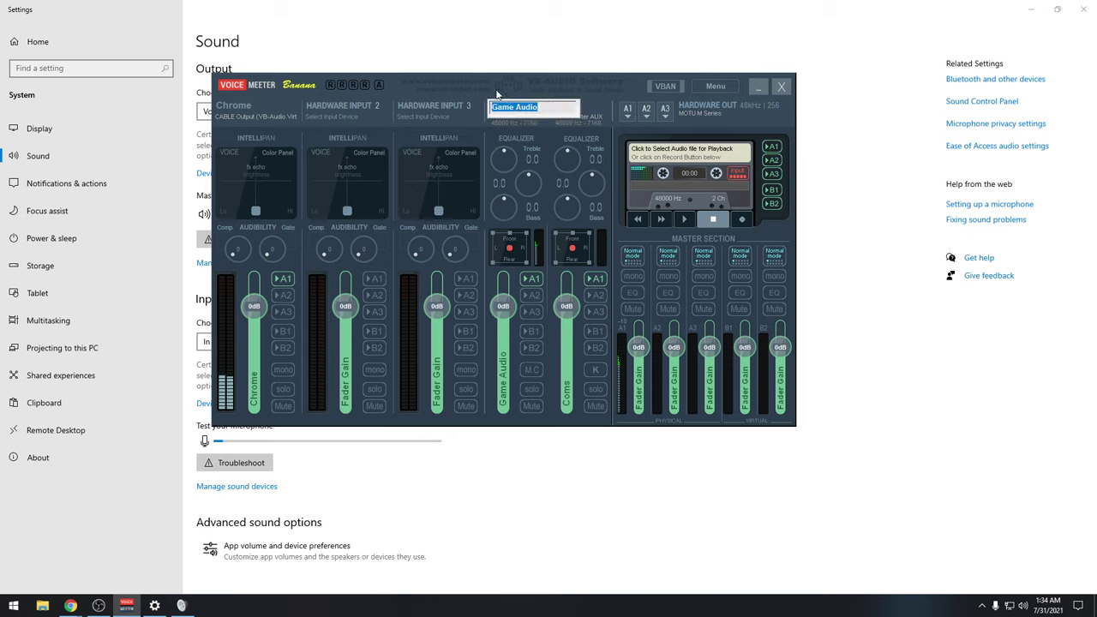
pyautogui.press('Return')
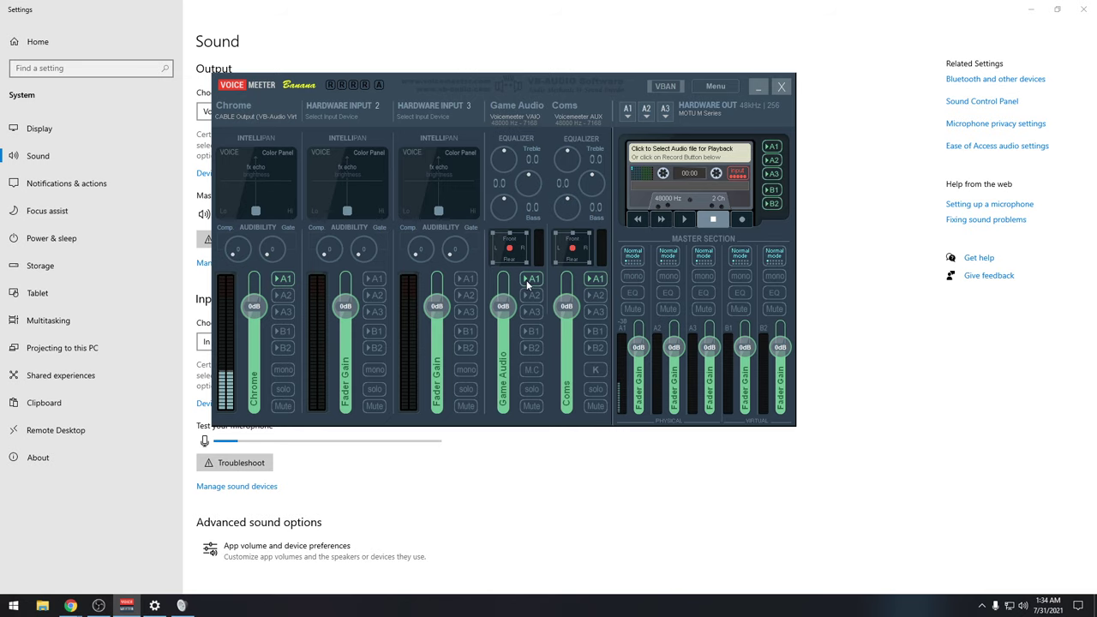
pyautogui.moveTo(395, 91)
pyautogui.mouseDown()
pyautogui.moveTo(391, 101)
pyautogui.moveTo(446, 105)
pyautogui.moveTo(384, 96)
pyautogui.moveTo(412, 84)
pyautogui.mouseUp()
# Step: Close Windows Settings and check the A1 output device list in Voicemeeter
pyautogui.click(1083, 9)
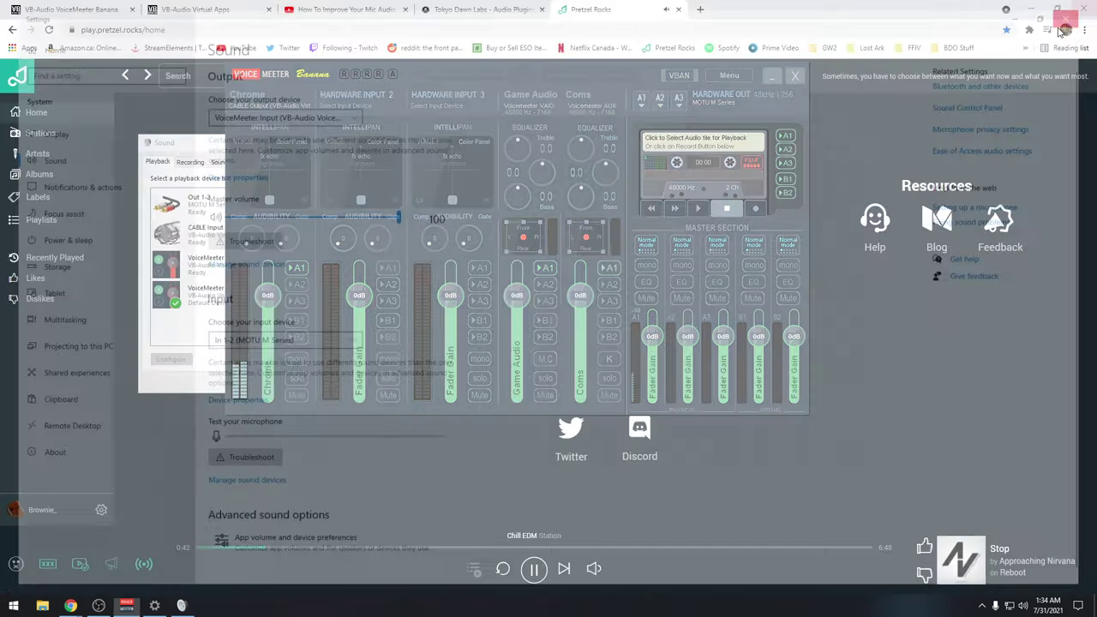
pyautogui.moveTo(478, 80); pyautogui.dragTo(438, 81)
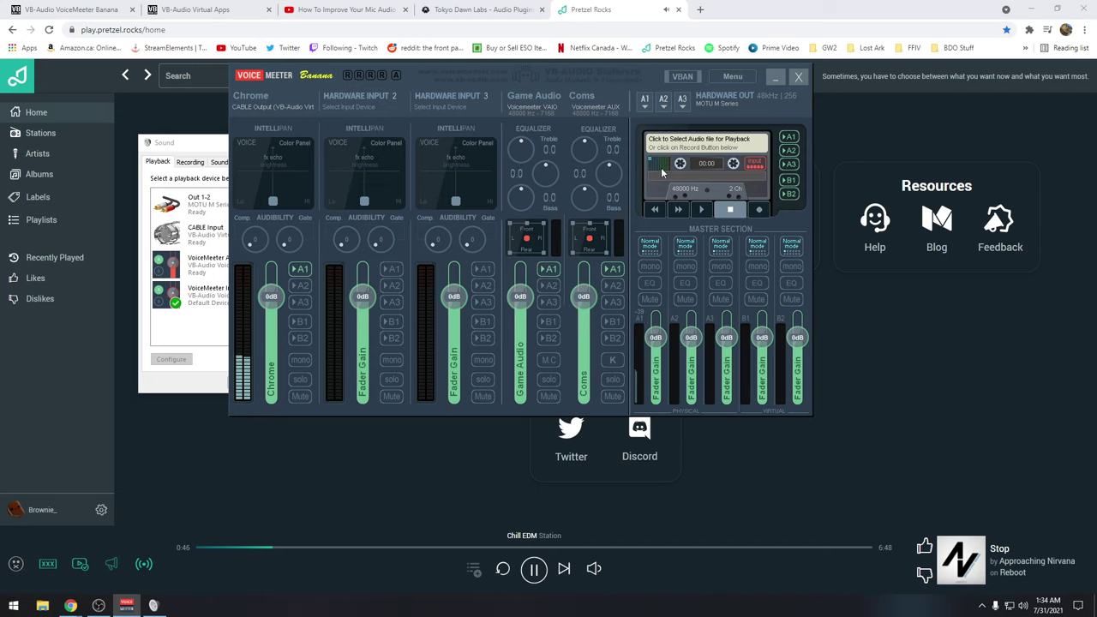
pyautogui.click(645, 102)
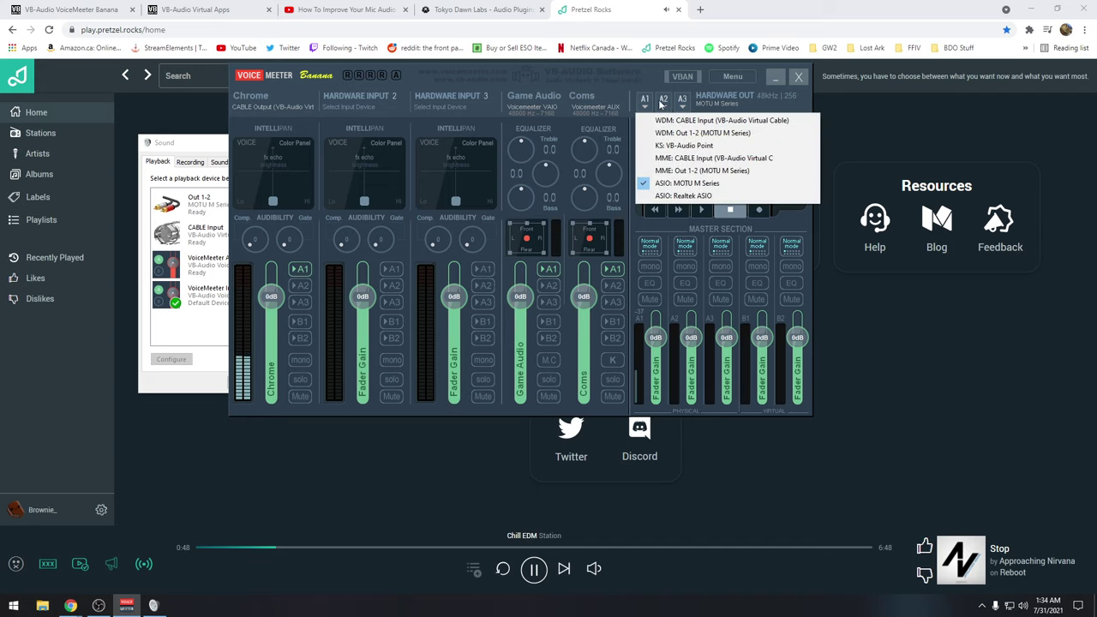
pyautogui.click(644, 102)
pyautogui.click(644, 102)
# Step: Close the Sound dialog, confirm A1 stays on ASIO: MOTU M Series, and bring up Menu
pyautogui.click(197, 142)
pyautogui.moveTo(197, 143); pyautogui.dragTo(145, 123)
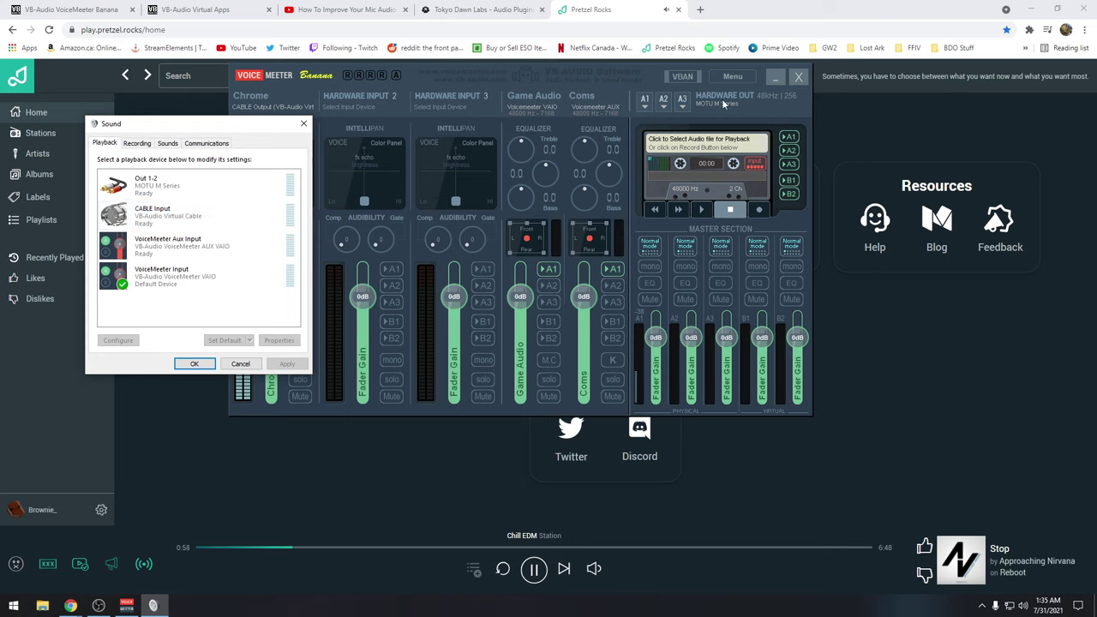
pyautogui.click(304, 124)
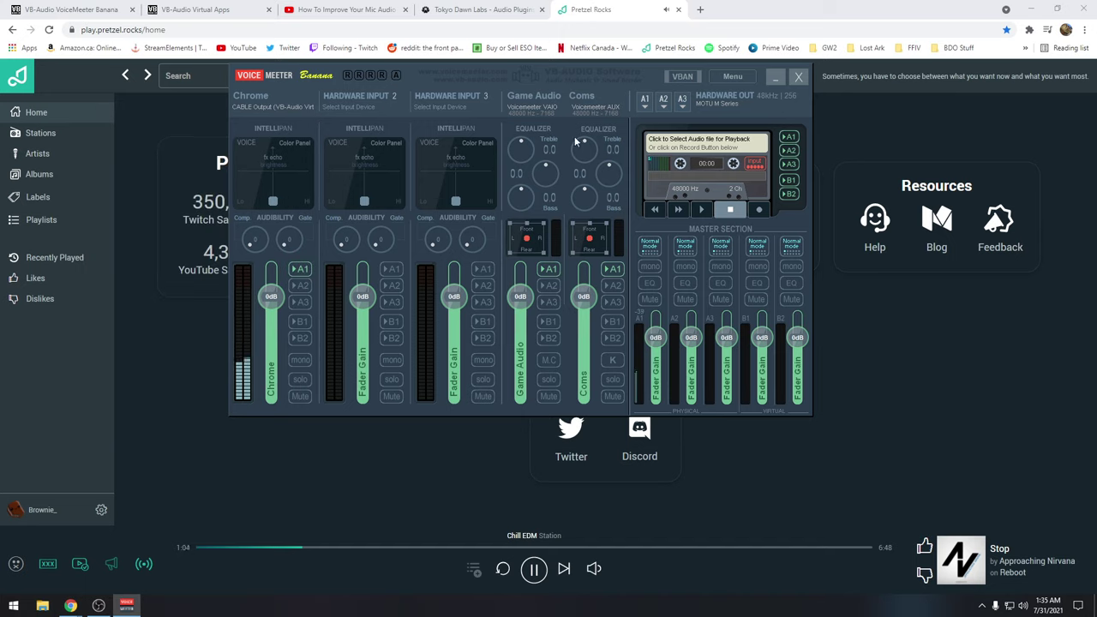
pyautogui.click(646, 101)
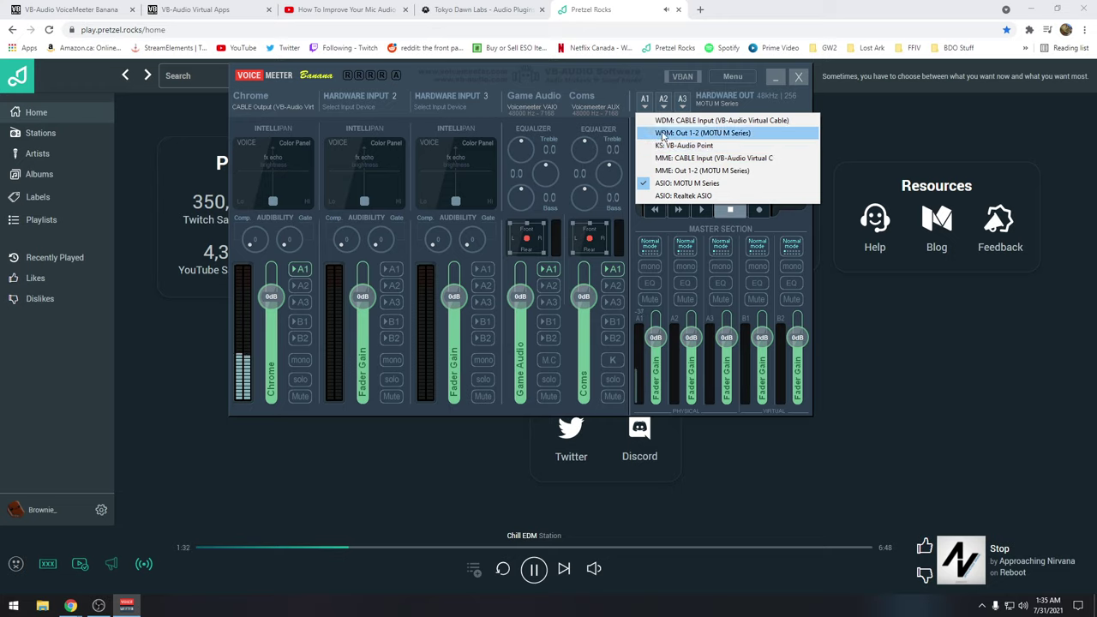
pyautogui.click(580, 80)
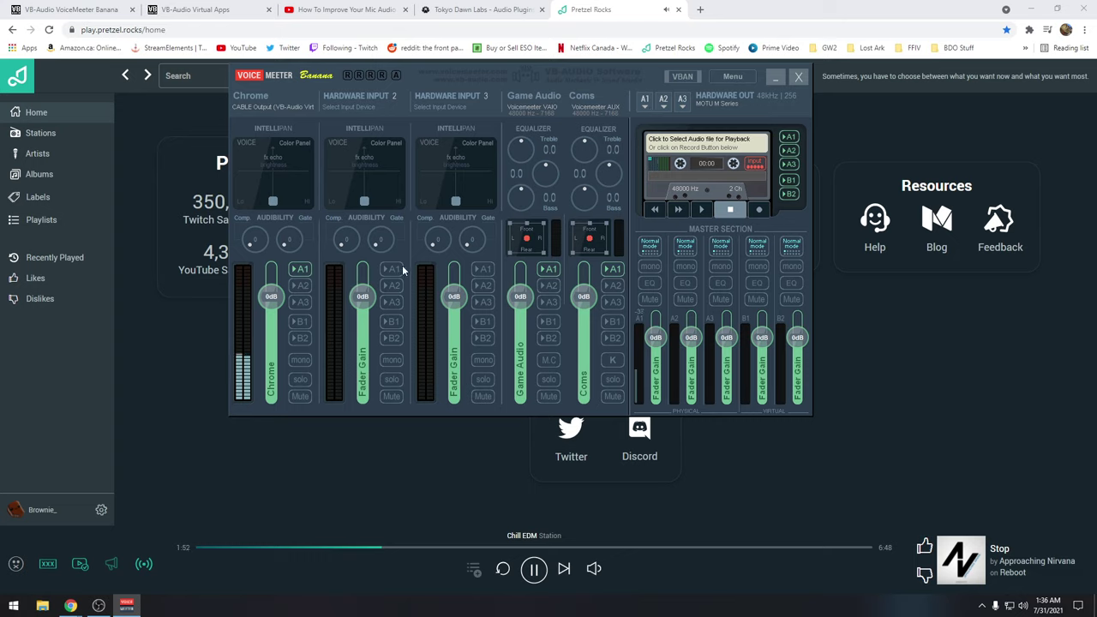
pyautogui.click(740, 79)
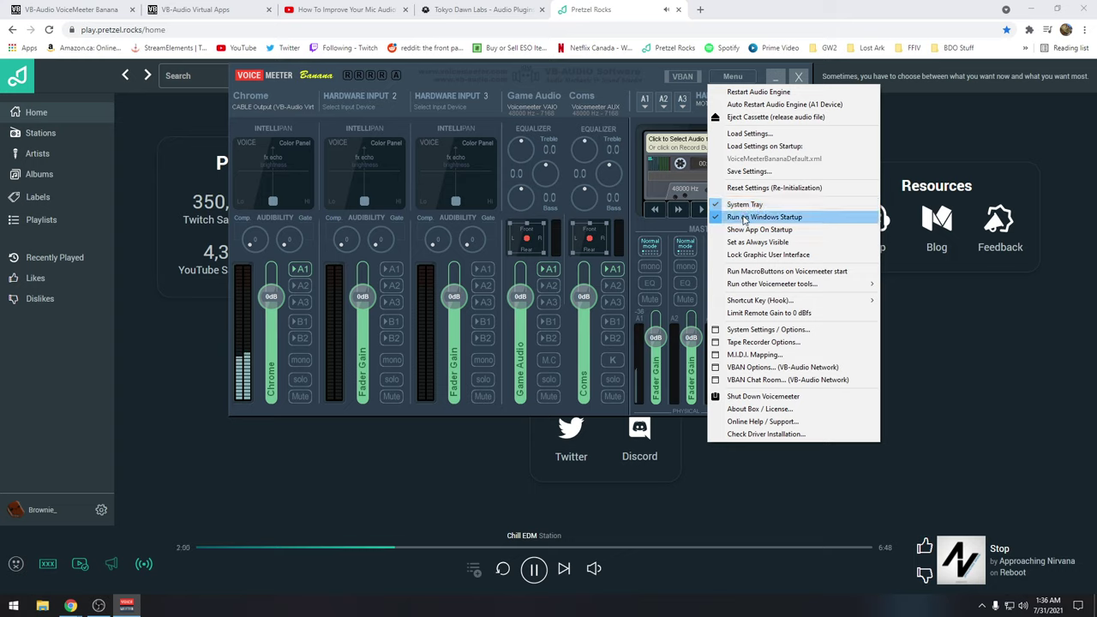
# Step: Dismiss the options menu, send Voicemeeter to the tray, and return to OBS Studio
pyautogui.click(644, 75)
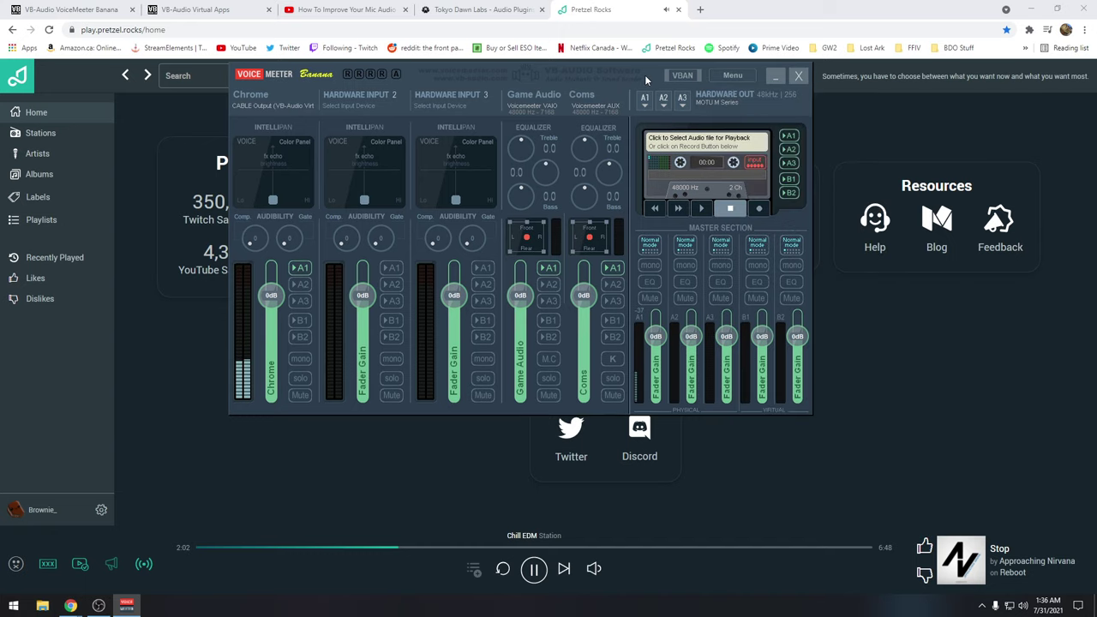
pyautogui.click(799, 75)
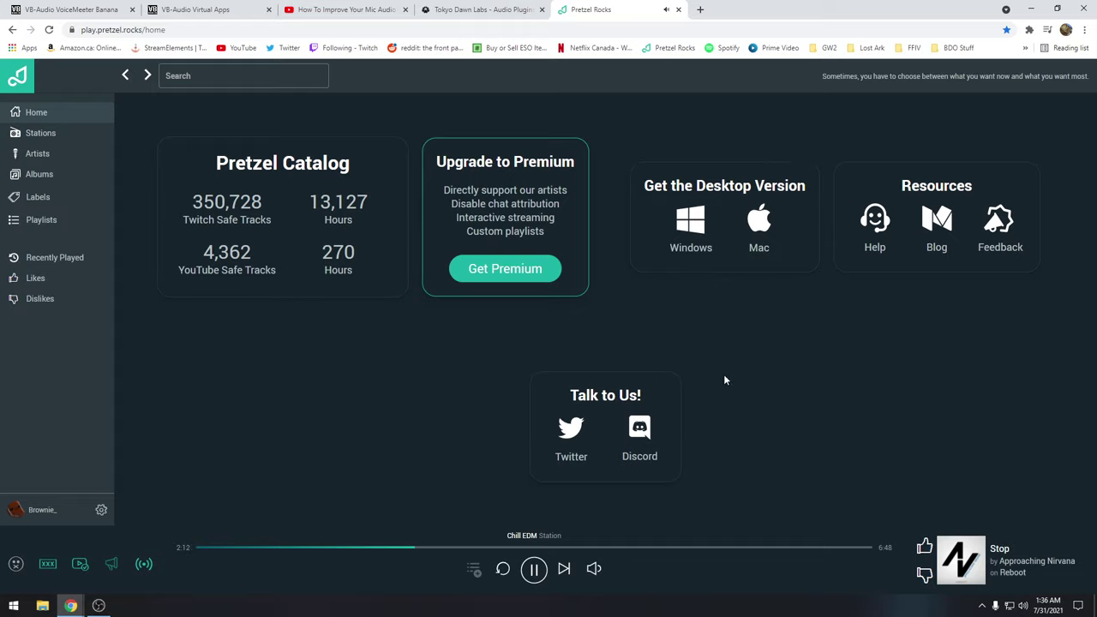
pyautogui.click(105, 606)
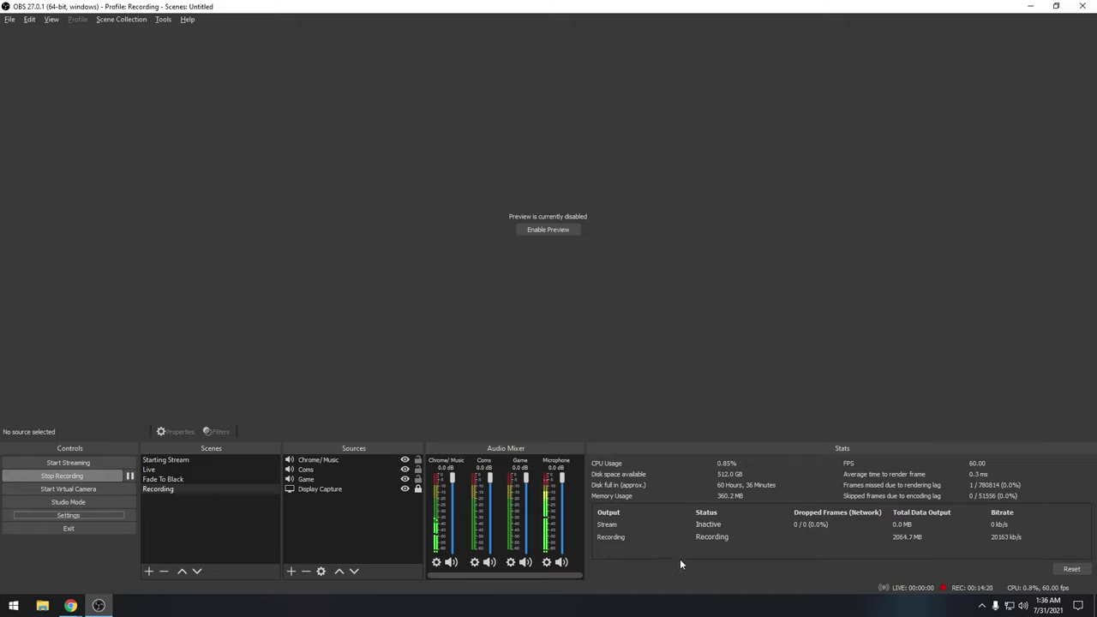
# Step: Bring up Discord's Voice Settings from the system tray and move its window higher
pyautogui.click(983, 605)
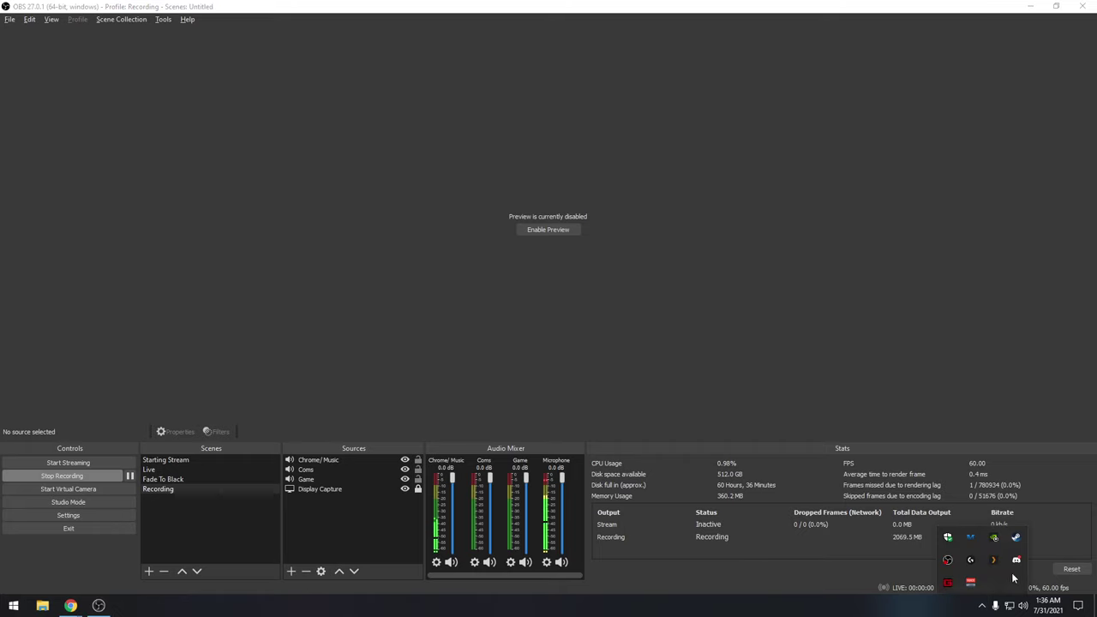
pyautogui.click(1017, 561)
pyautogui.moveTo(322, 244); pyautogui.dragTo(321, 134)
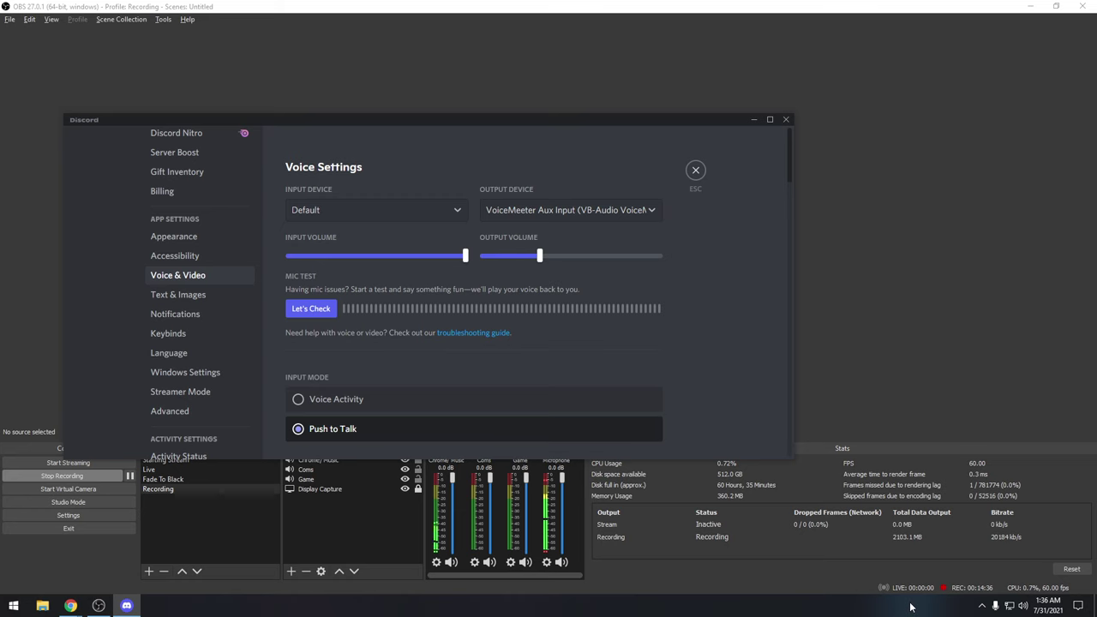
# Step: Reopen and close the Voicemeeter mixer, then exit Discord's Voice Settings to #general
pyautogui.click(984, 606)
pyautogui.click(970, 582)
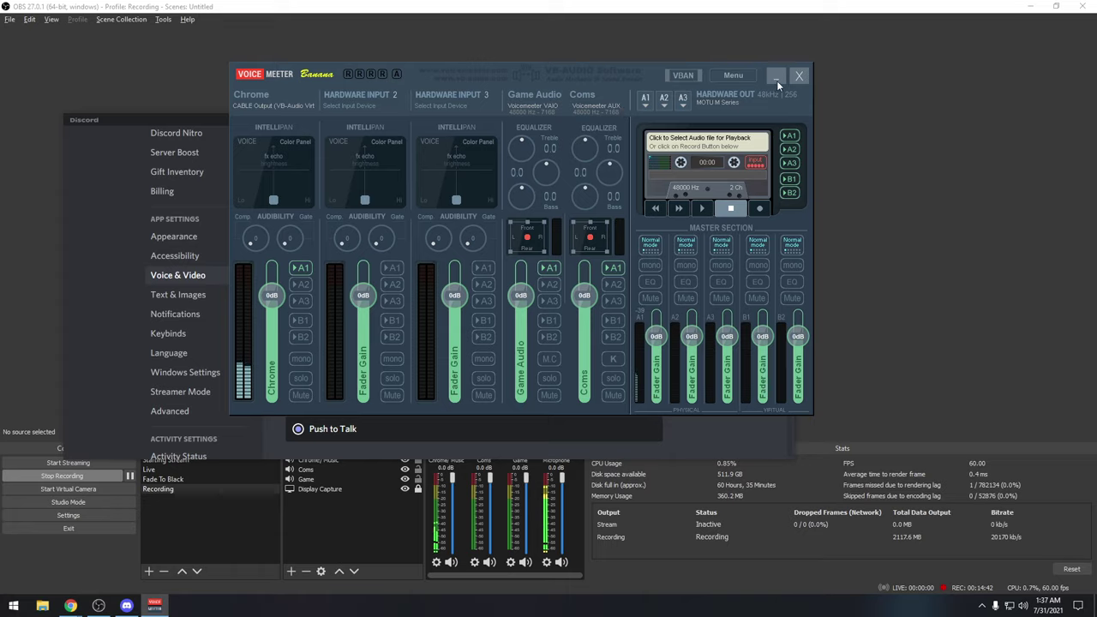
pyautogui.click(799, 76)
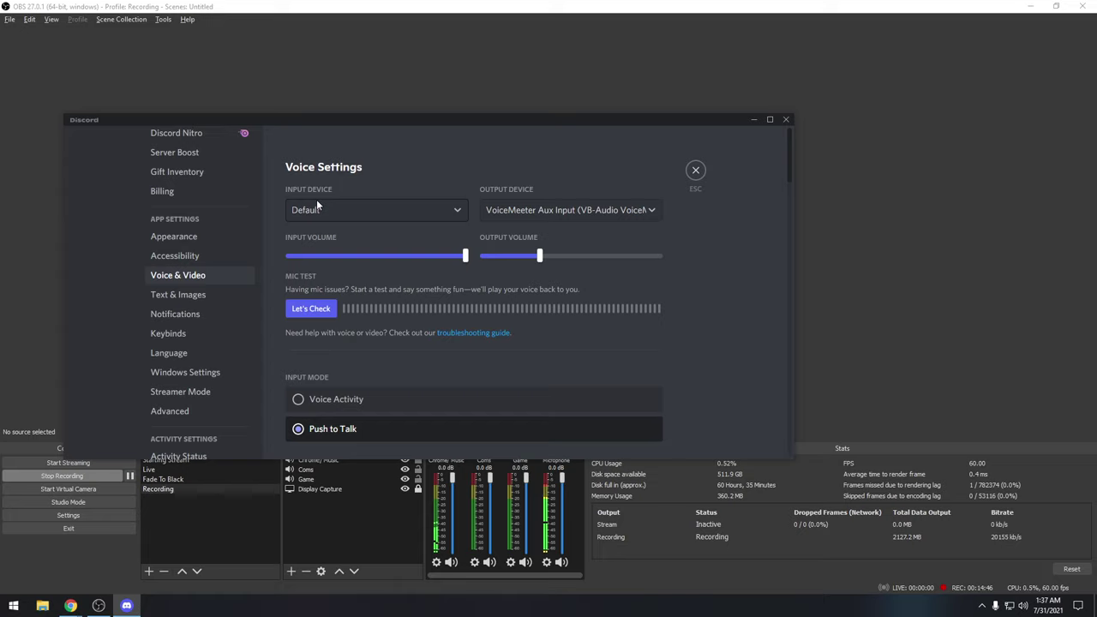
pyautogui.click(695, 173)
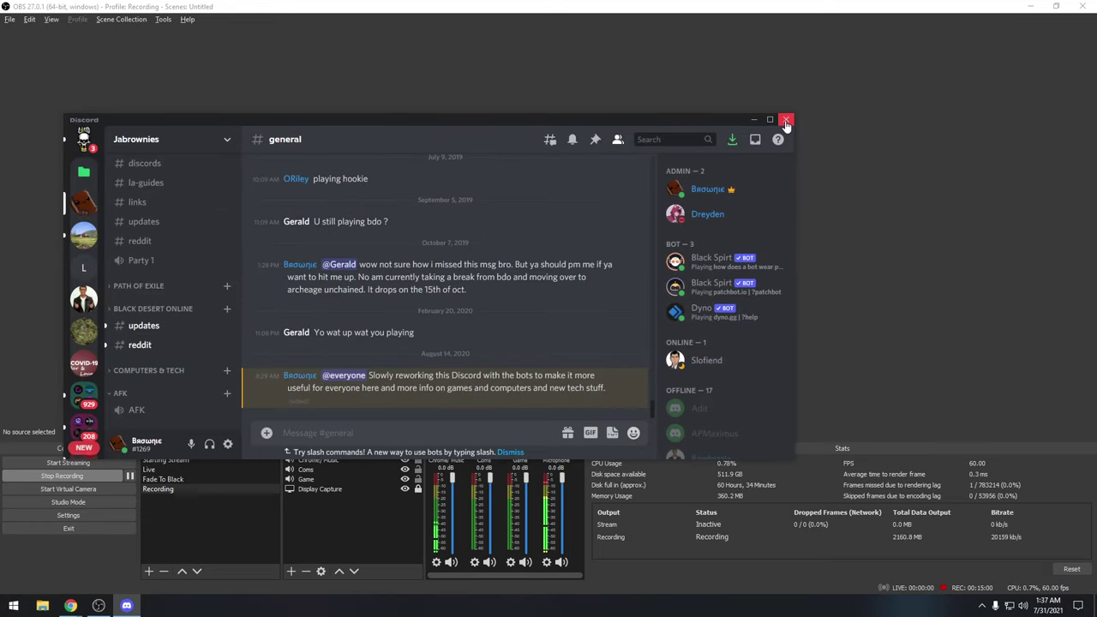
# Step: Close Discord and bring up the OBS Settings window, moved up and left
pyautogui.click(787, 123)
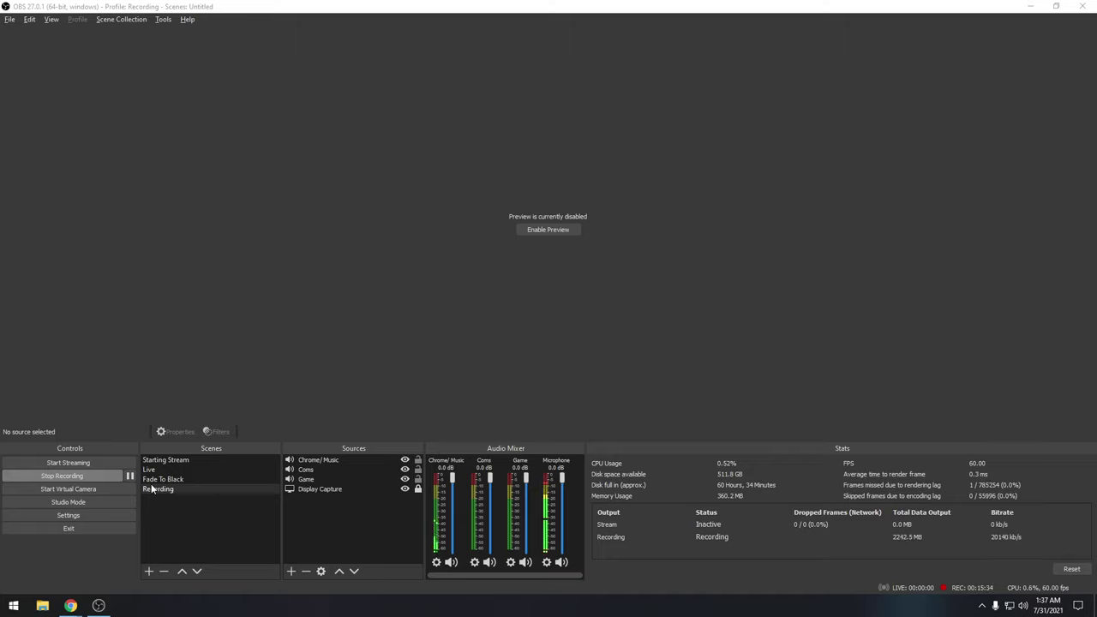
pyautogui.click(89, 513)
pyautogui.moveTo(375, 86); pyautogui.dragTo(273, 64)
# Step: Move from the Stream page to the Output page to view streaming encoder options
pyautogui.click(206, 120)
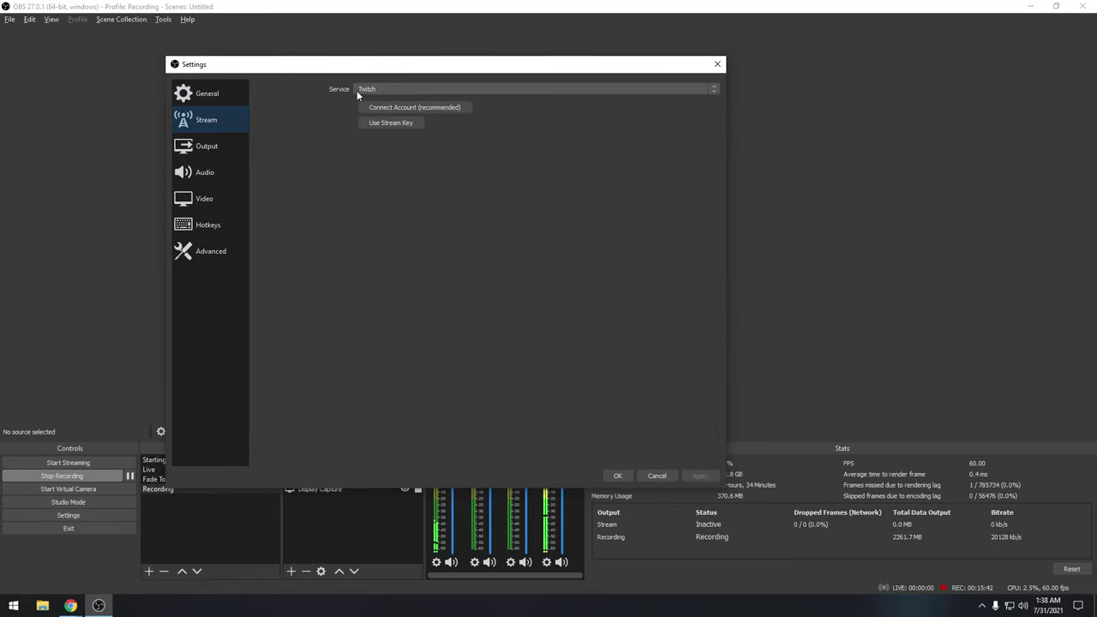
pyautogui.click(184, 148)
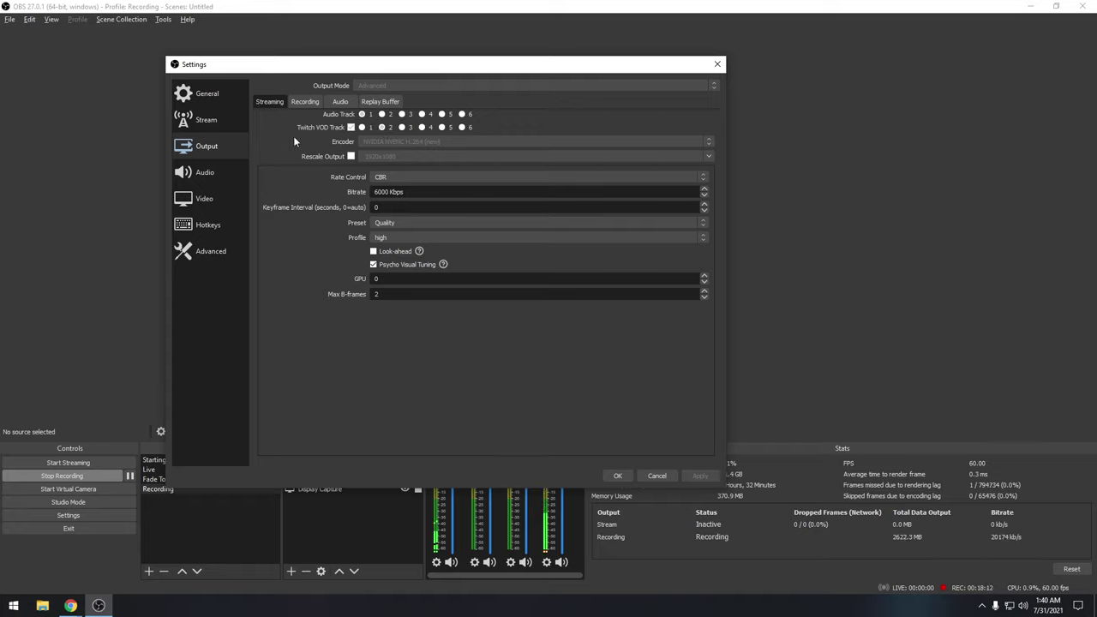
pyautogui.click(207, 173)
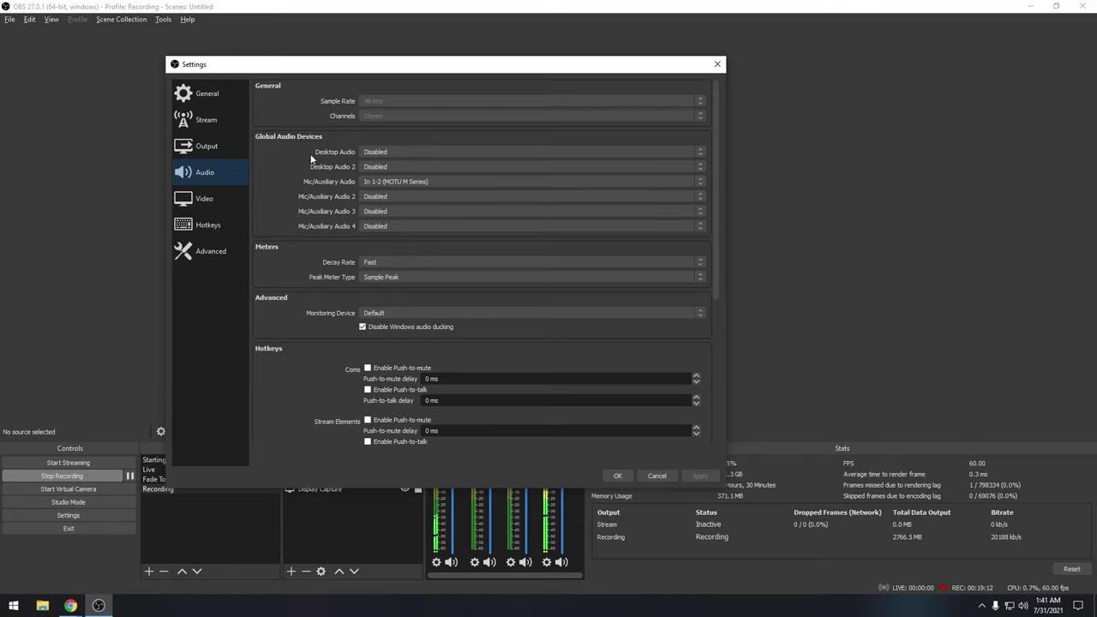
pyautogui.moveTo(449, 65); pyautogui.dragTo(681, 30)
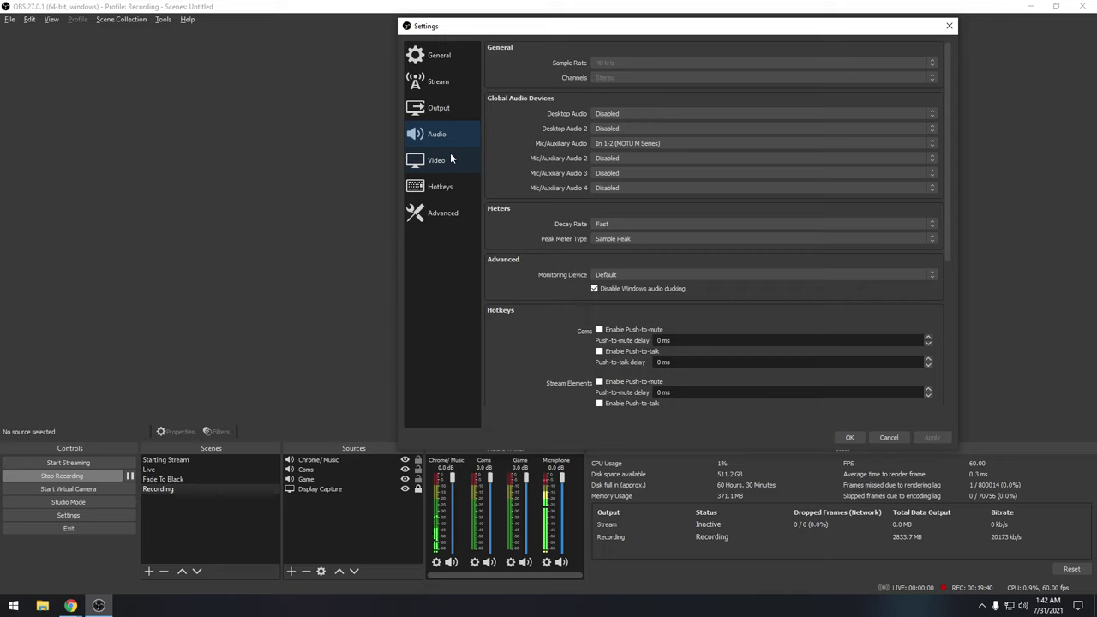
pyautogui.moveTo(523, 34); pyautogui.dragTo(467, 23)
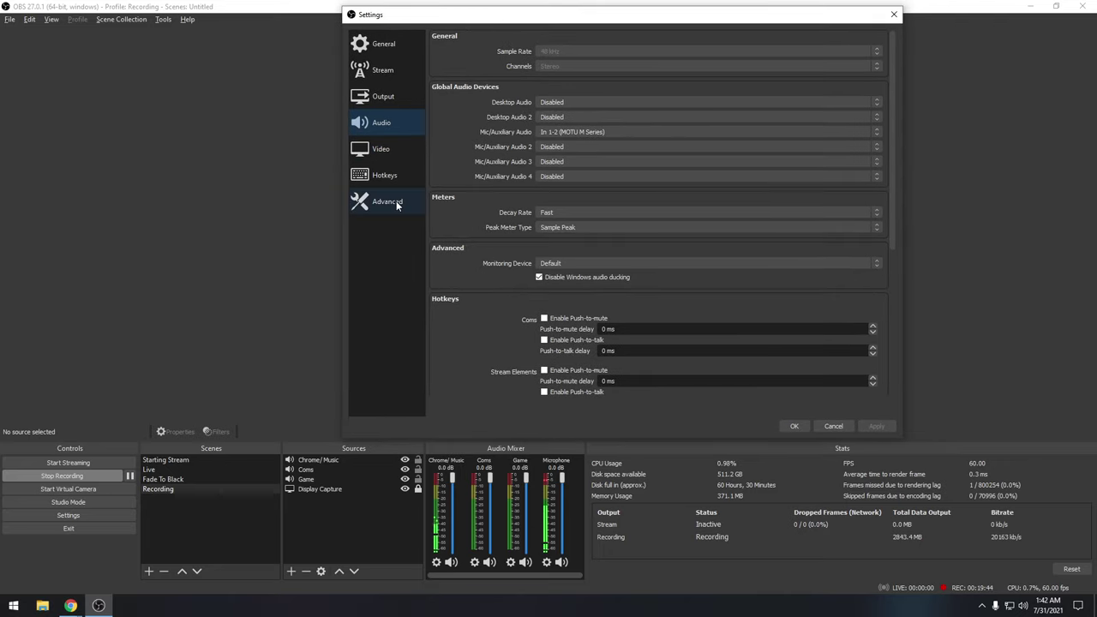
# Step: Review the Video, Hotkeys and Advanced settings pages, then close Settings with OK
pyautogui.click(398, 158)
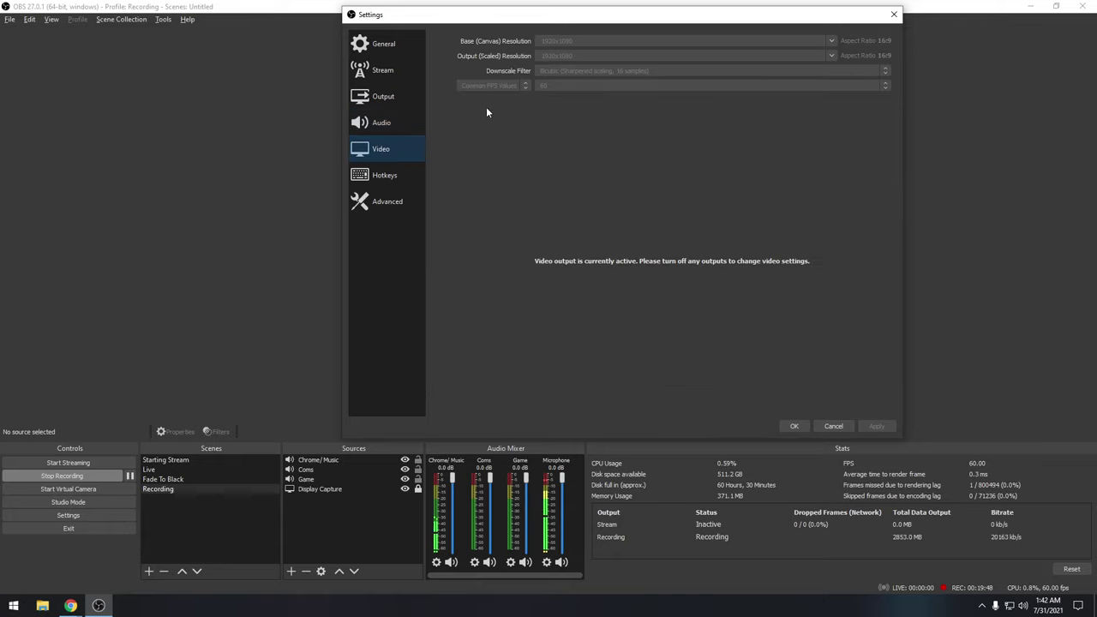
pyautogui.click(385, 175)
pyautogui.scroll(-5, 602, 175)
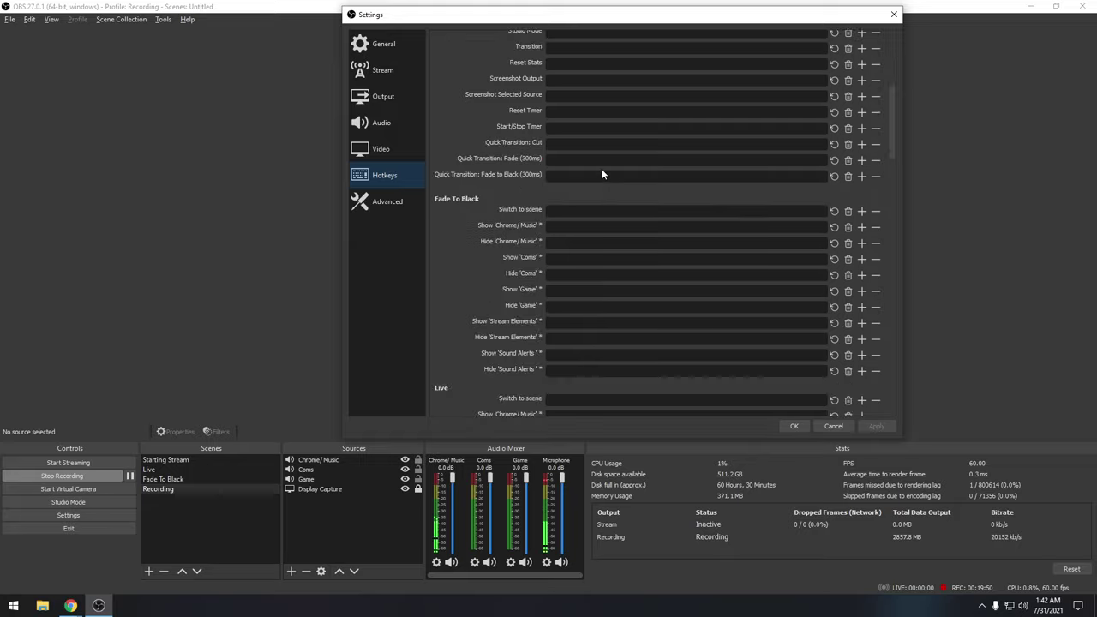
pyautogui.scroll(-20, 602, 174)
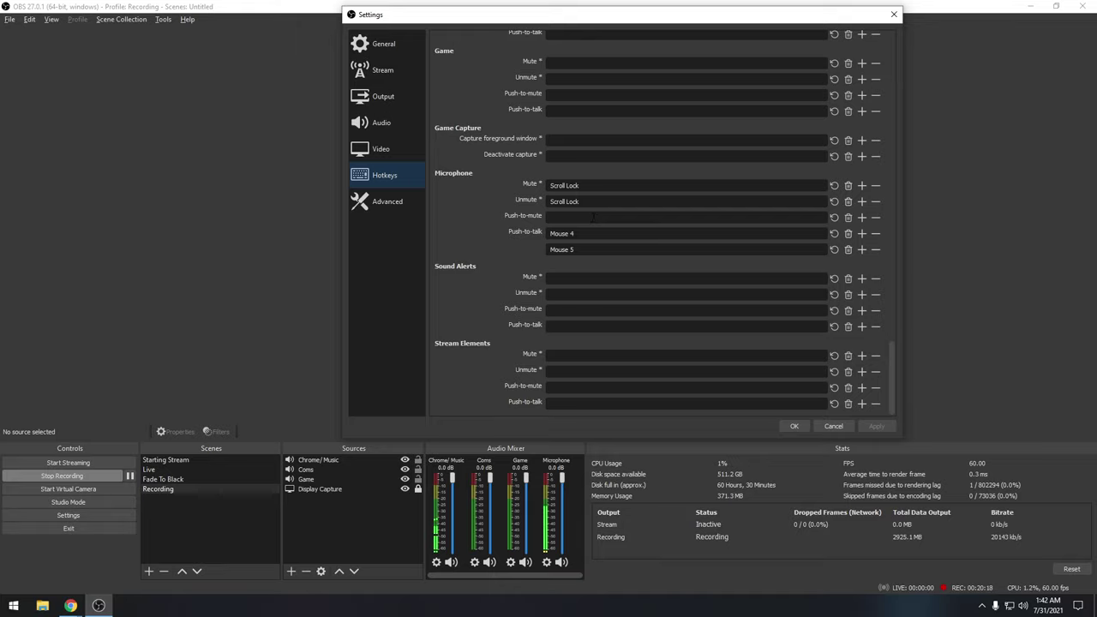
pyautogui.click(387, 202)
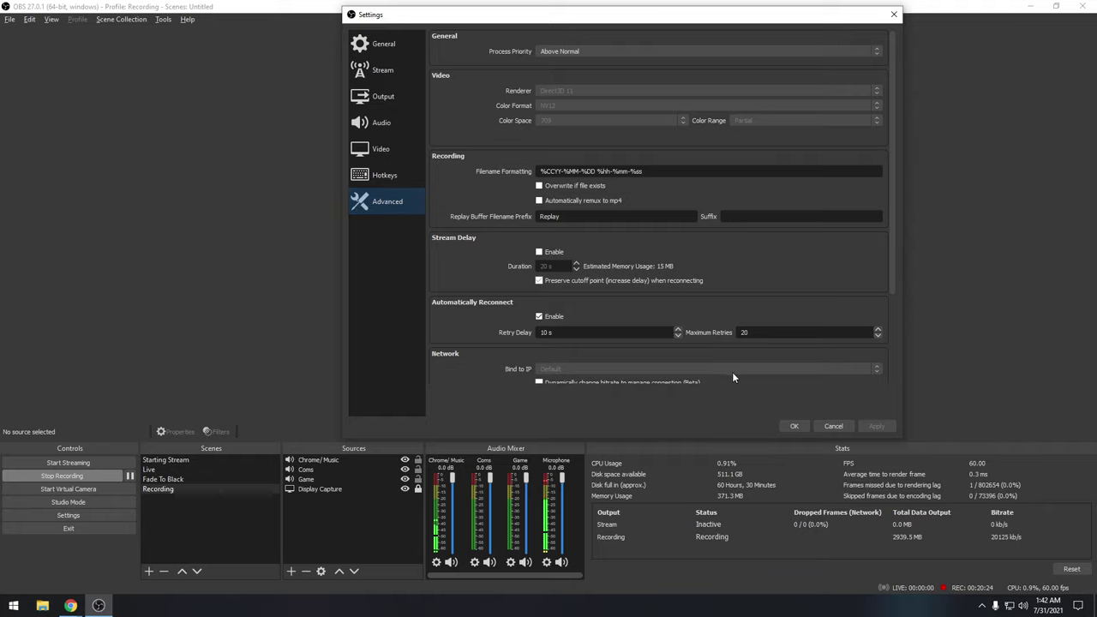
pyautogui.click(794, 426)
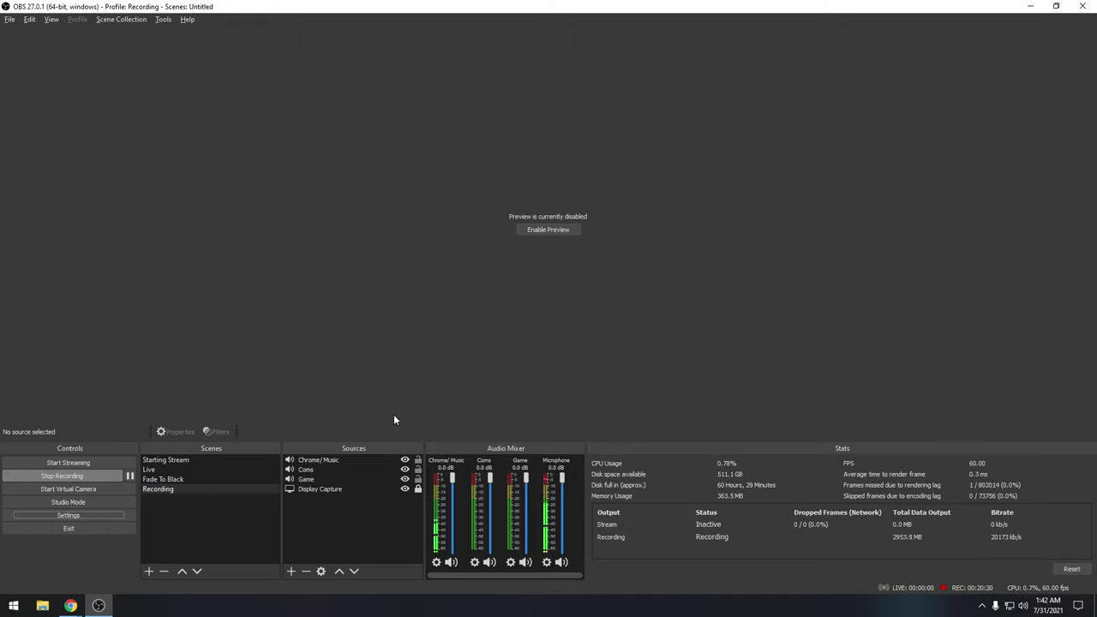
# Step: Remove the Chrome/ Music, Coms and Game sources from the Recording scene
pyautogui.click(196, 491)
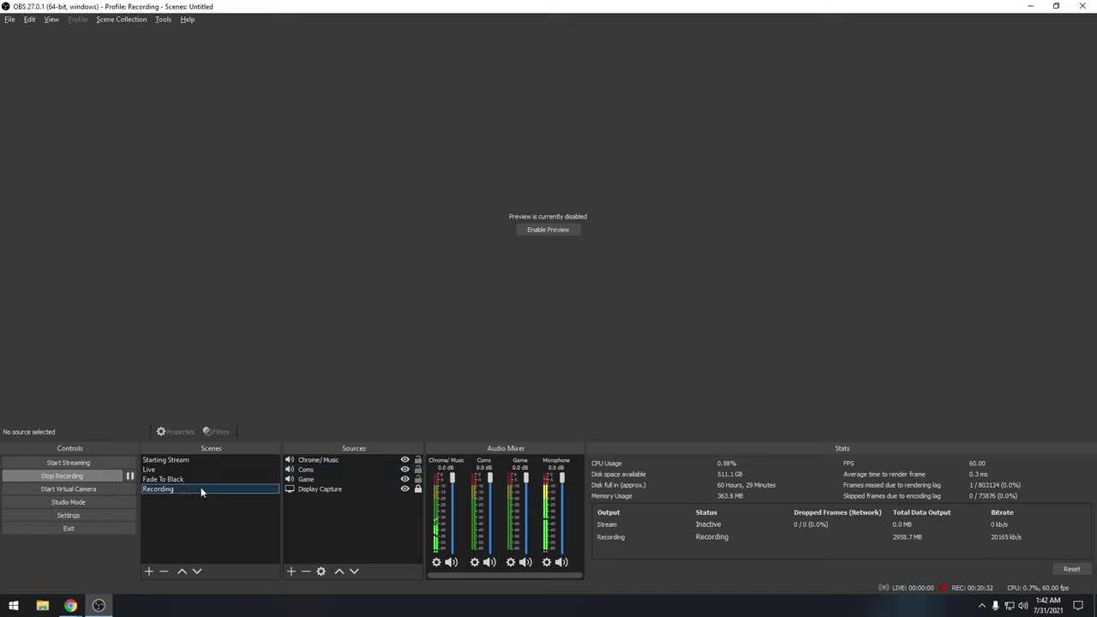
pyautogui.click(324, 462)
pyautogui.click(306, 572)
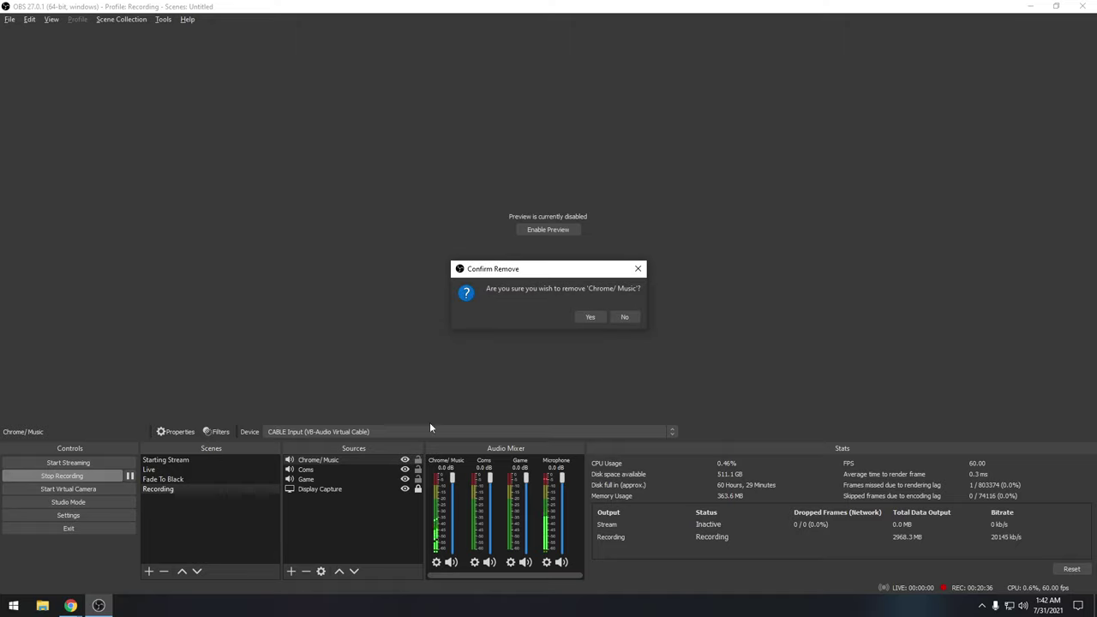
pyautogui.click(589, 317)
pyautogui.click(332, 461)
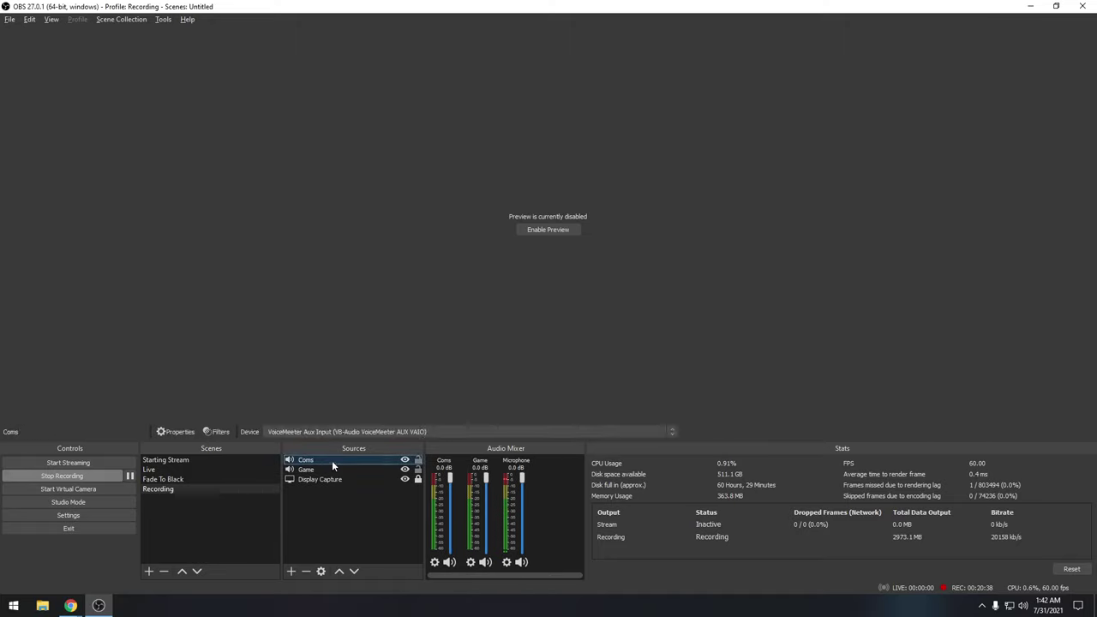
pyautogui.click(305, 571)
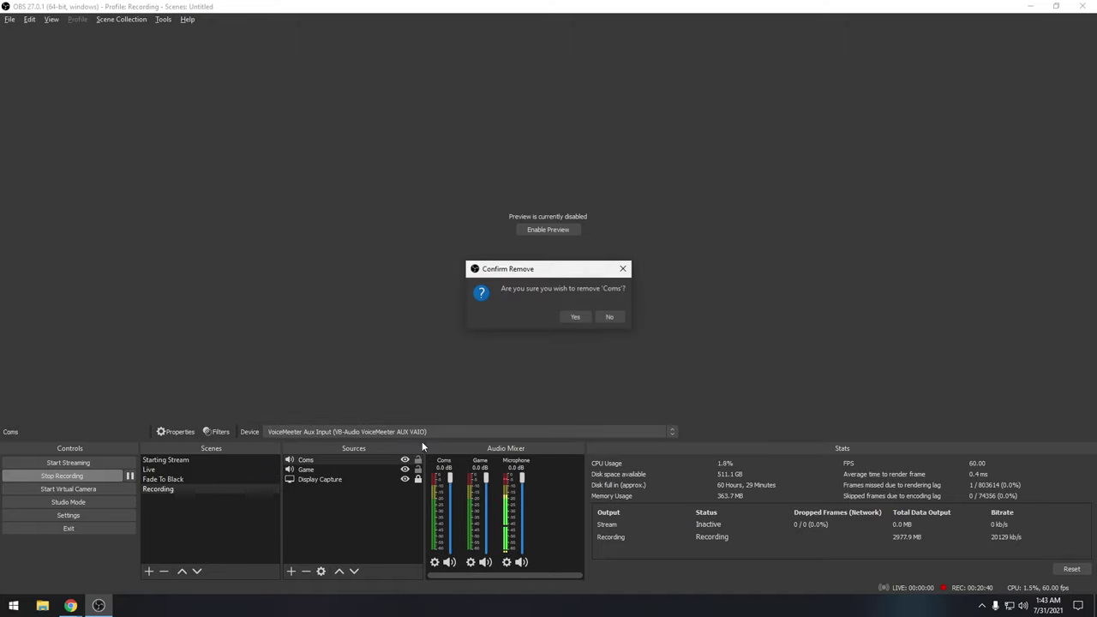
pyautogui.click(573, 315)
pyautogui.click(306, 571)
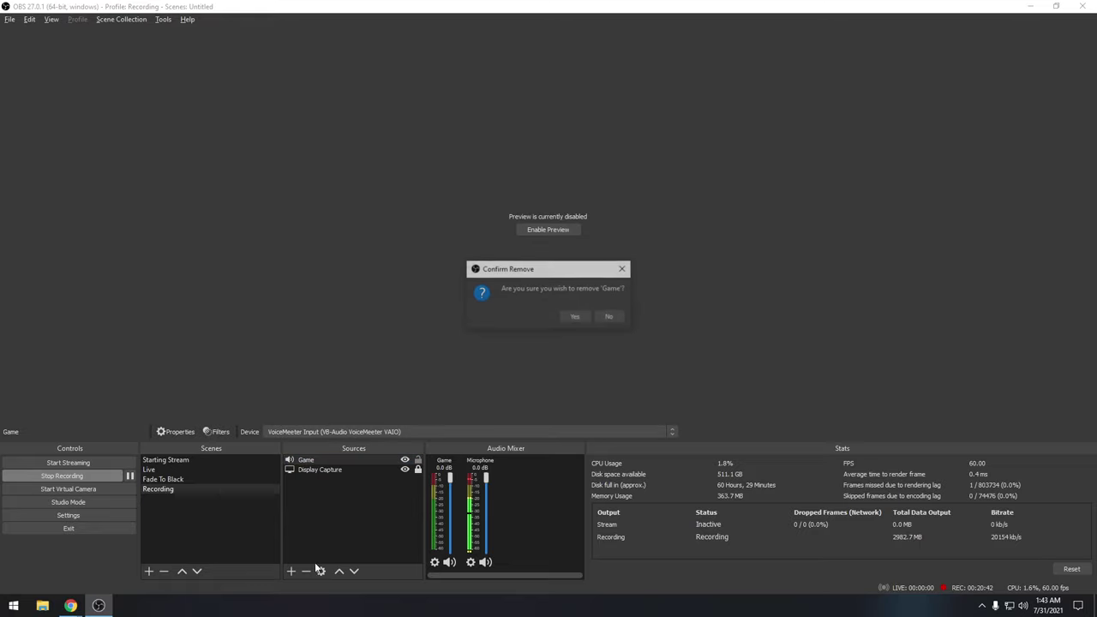
pyautogui.click(578, 318)
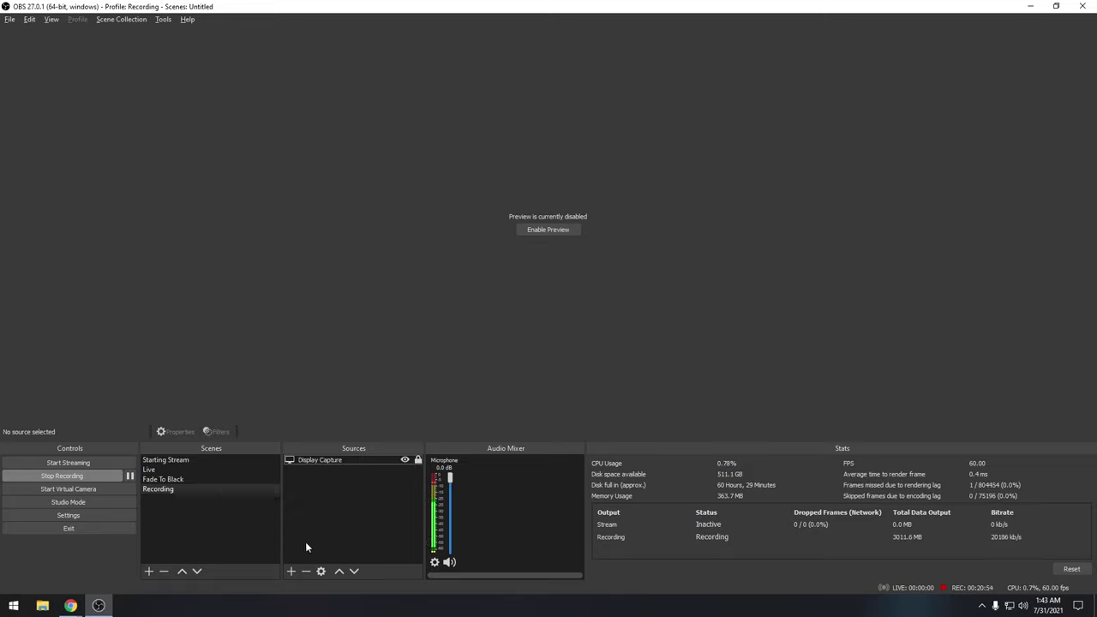
# Step: Add the existing Chrome/ Music audio output capture source to the Recording scene
pyautogui.click(290, 571)
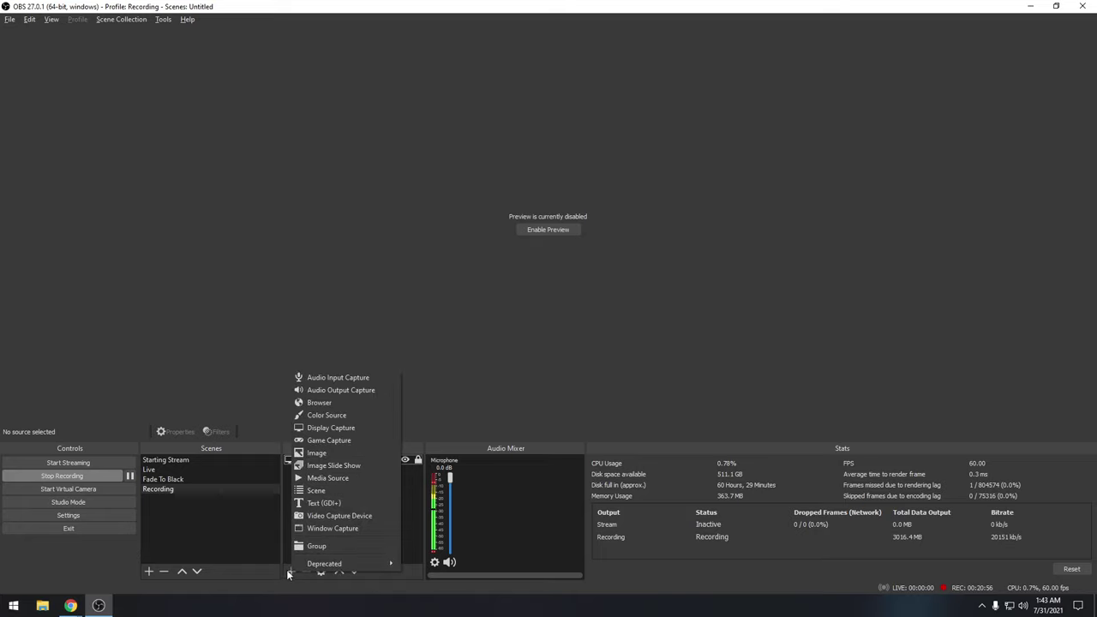
pyautogui.click(339, 390)
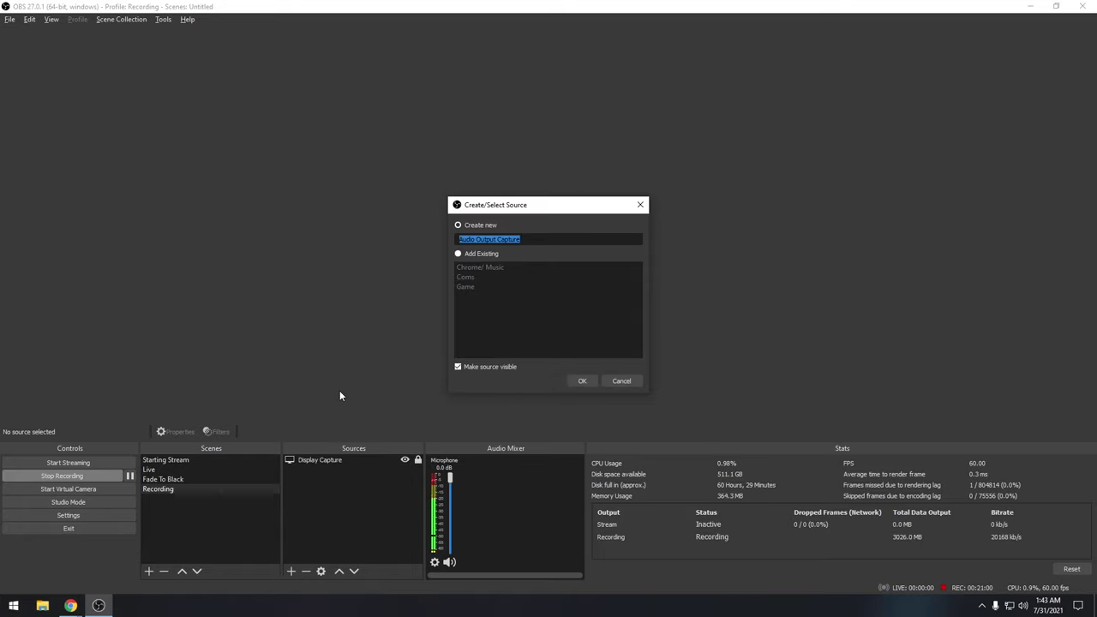
pyautogui.click(459, 255)
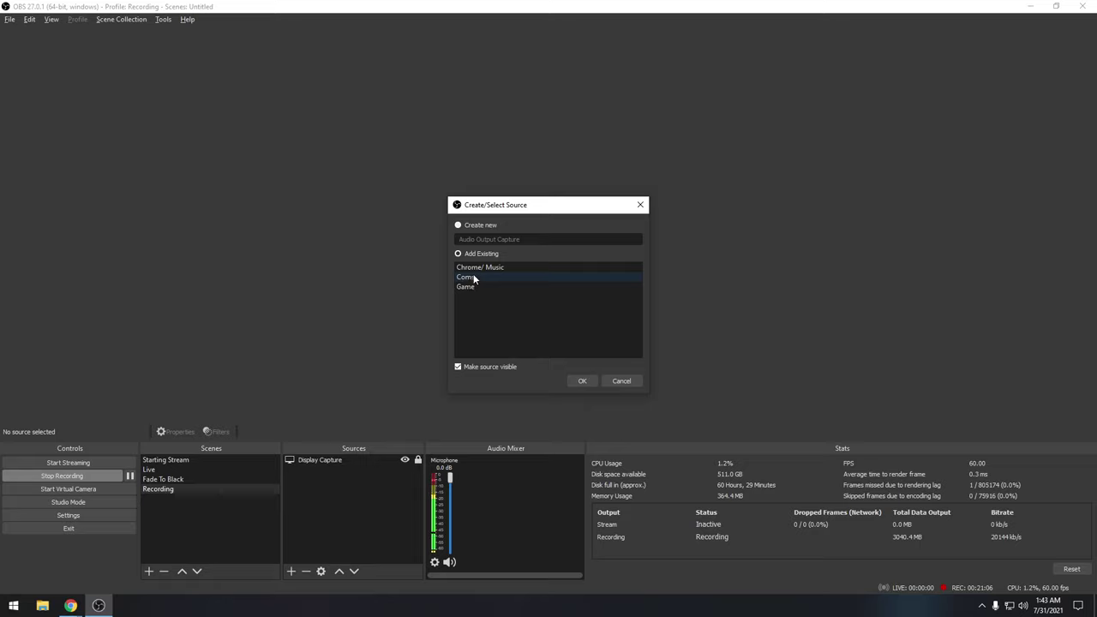
pyautogui.click(478, 268)
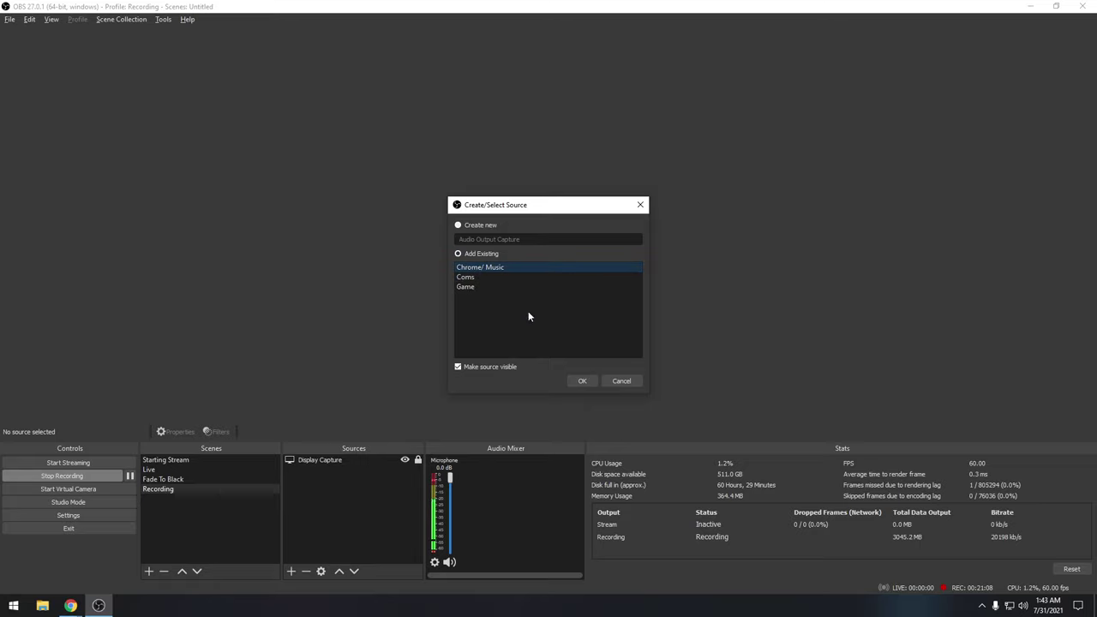
pyautogui.click(583, 381)
# Step: Keep the Chrome/ Music device as CABLE Input (VB-Audio Virtual Cable) and confirm properties
pyautogui.doubleClick(319, 460)
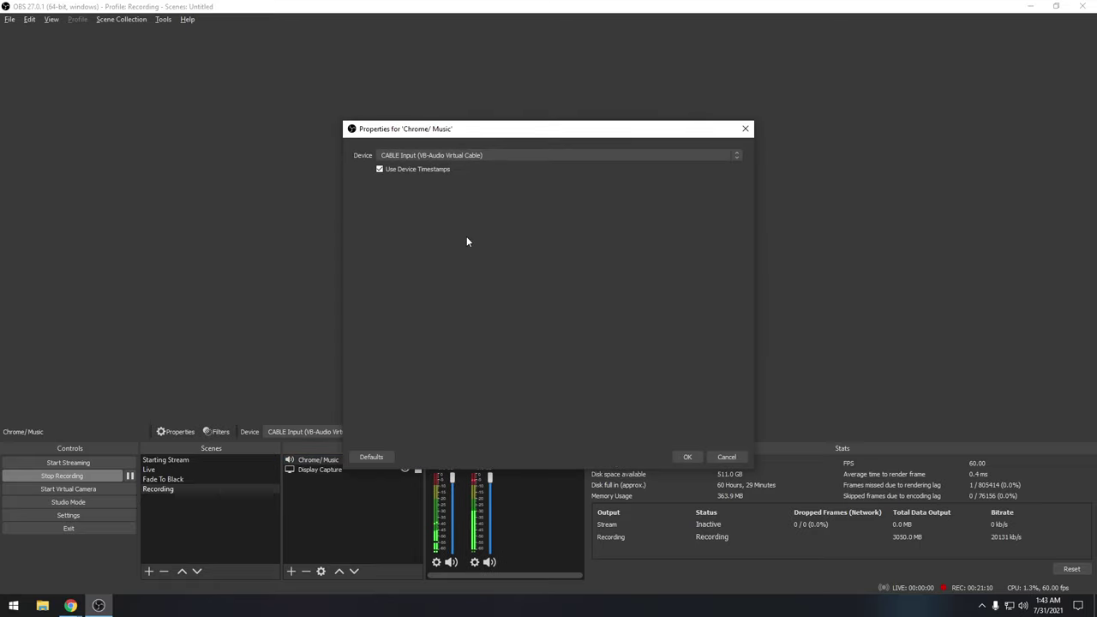
pyautogui.moveTo(460, 134); pyautogui.dragTo(417, 72)
pyautogui.click(372, 94)
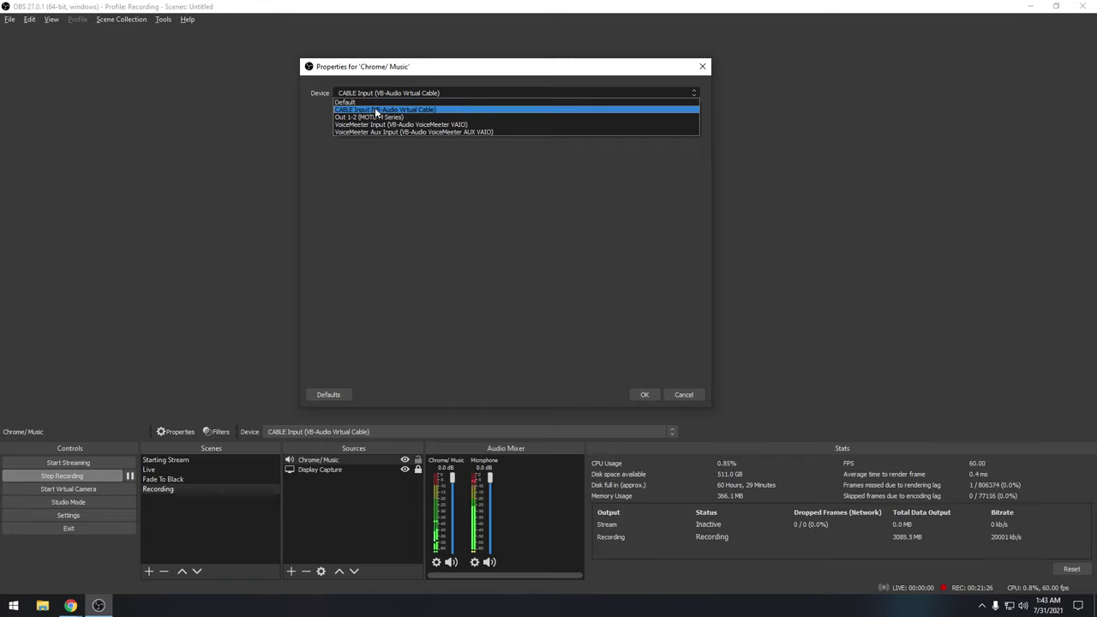
pyautogui.click(375, 112)
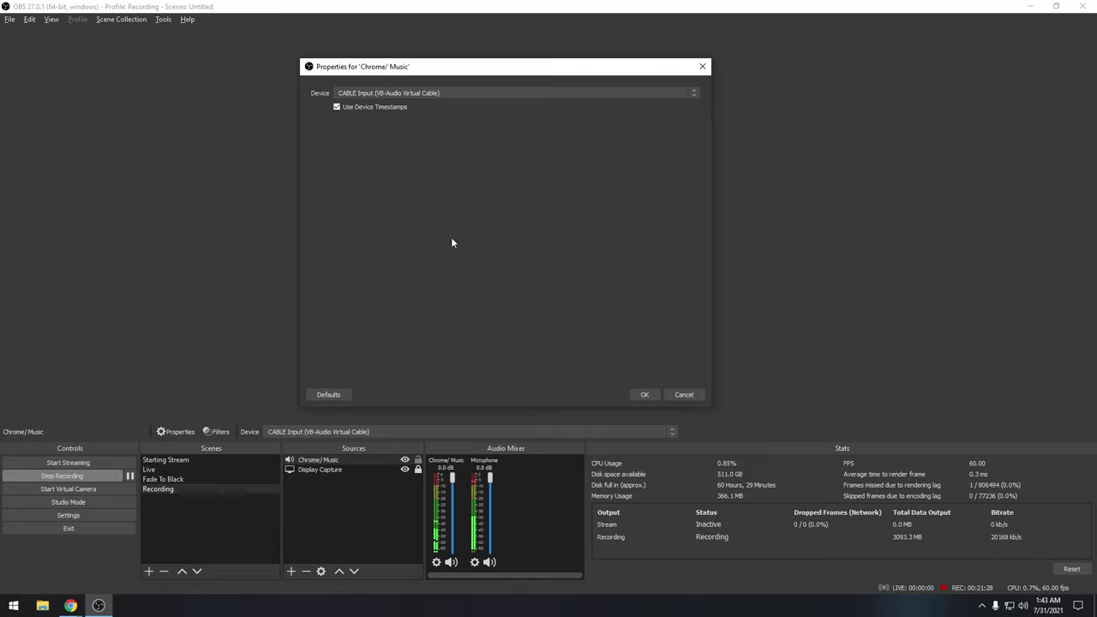
pyautogui.click(644, 394)
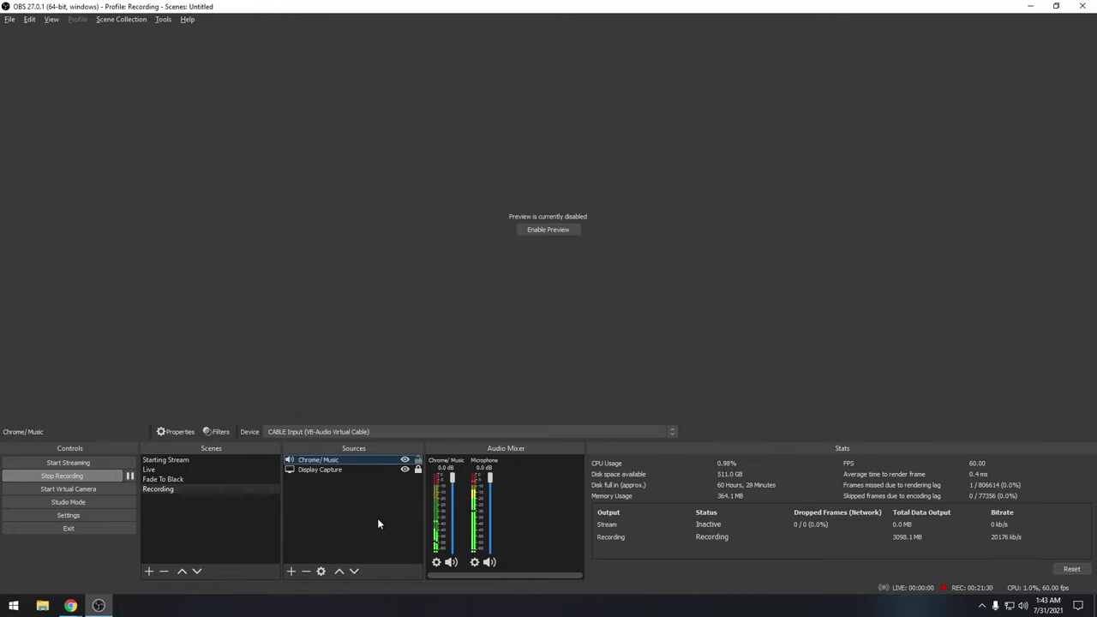
# Step: Add the existing Game audio output capture to the scene and confirm its device settings
pyautogui.click(293, 570)
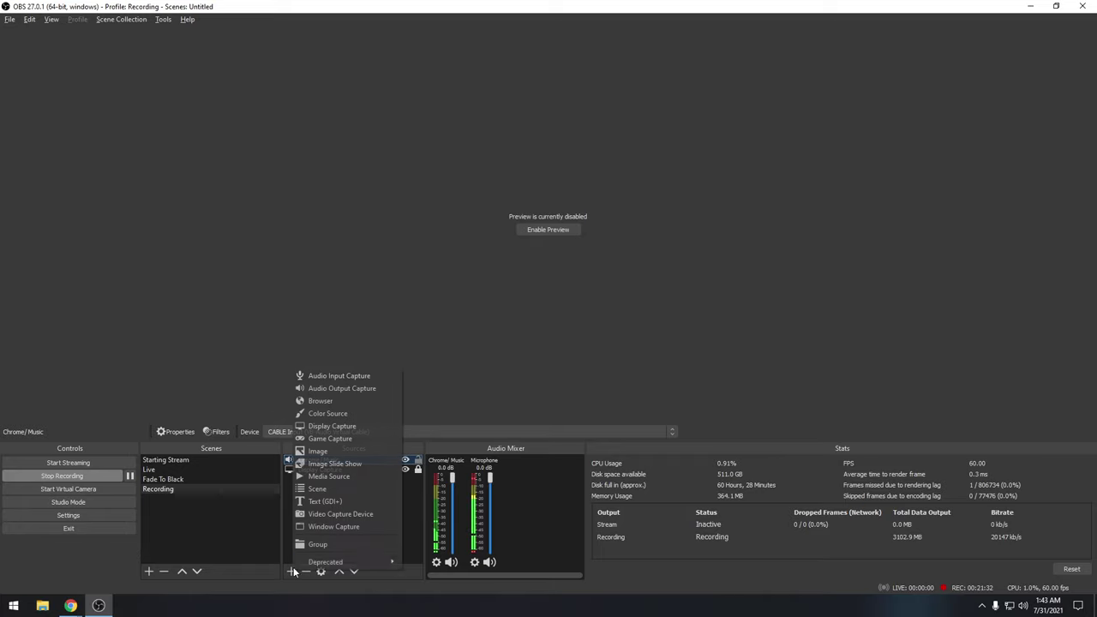
pyautogui.click(326, 389)
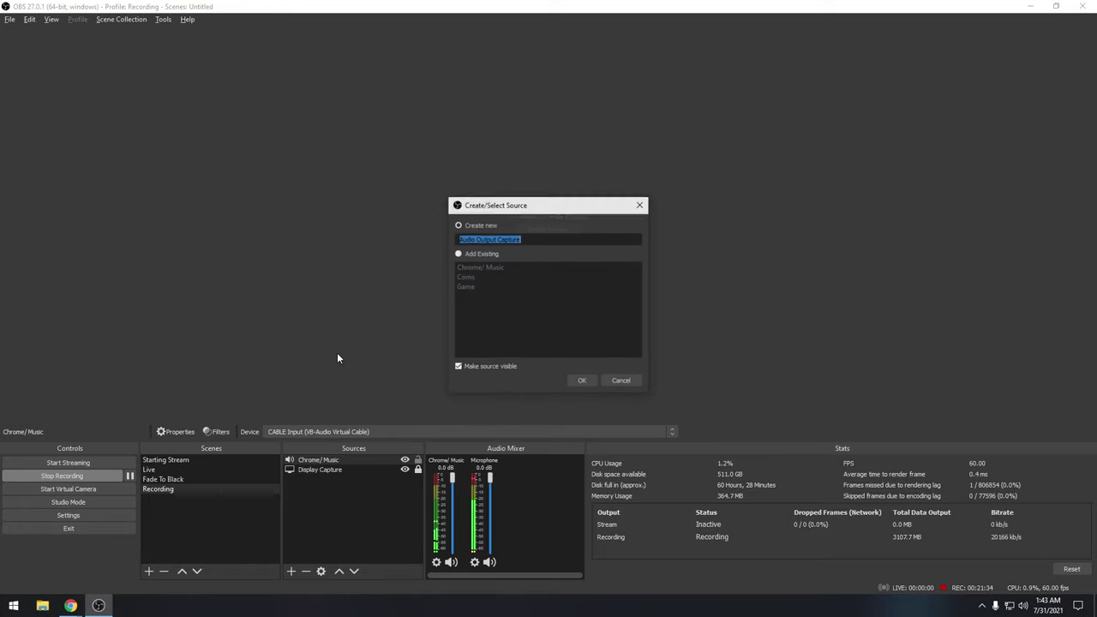
pyautogui.click(468, 287)
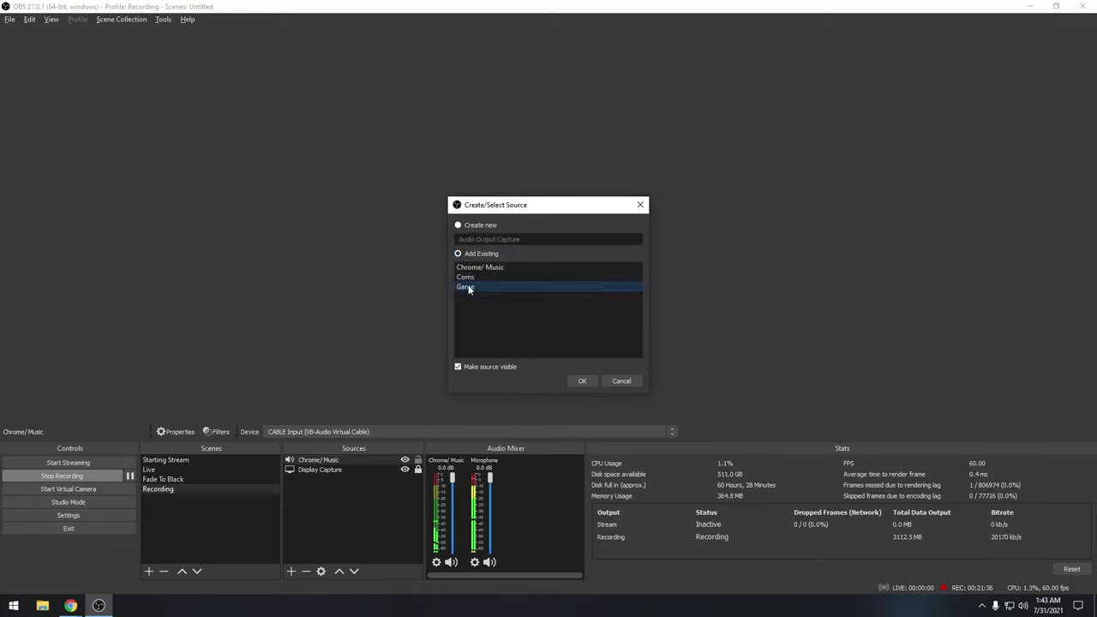
pyautogui.click(583, 382)
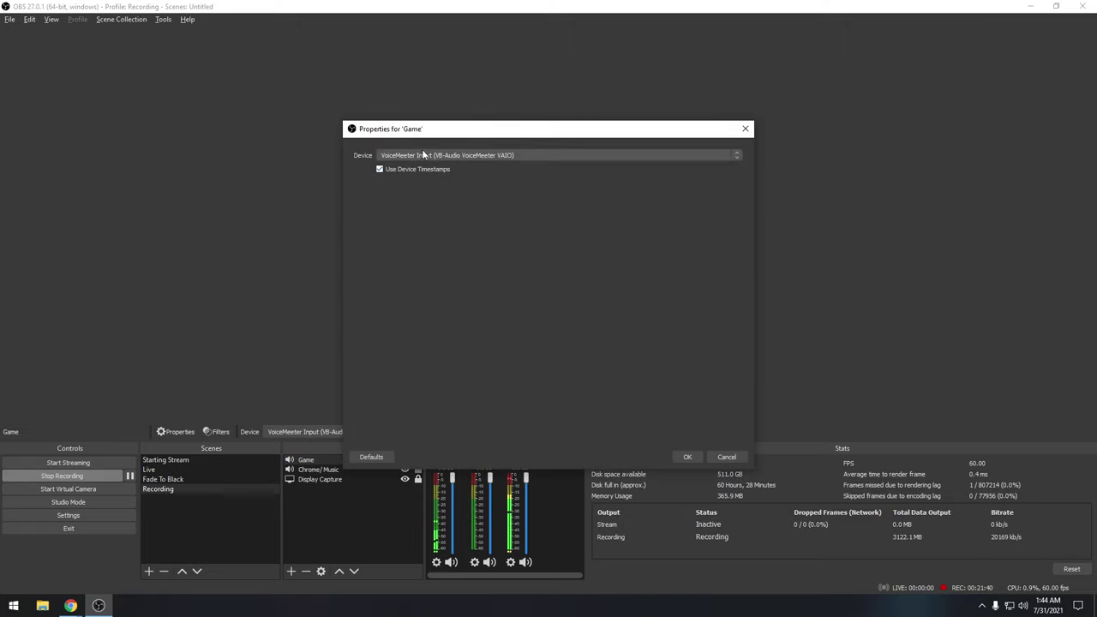
pyautogui.click(687, 457)
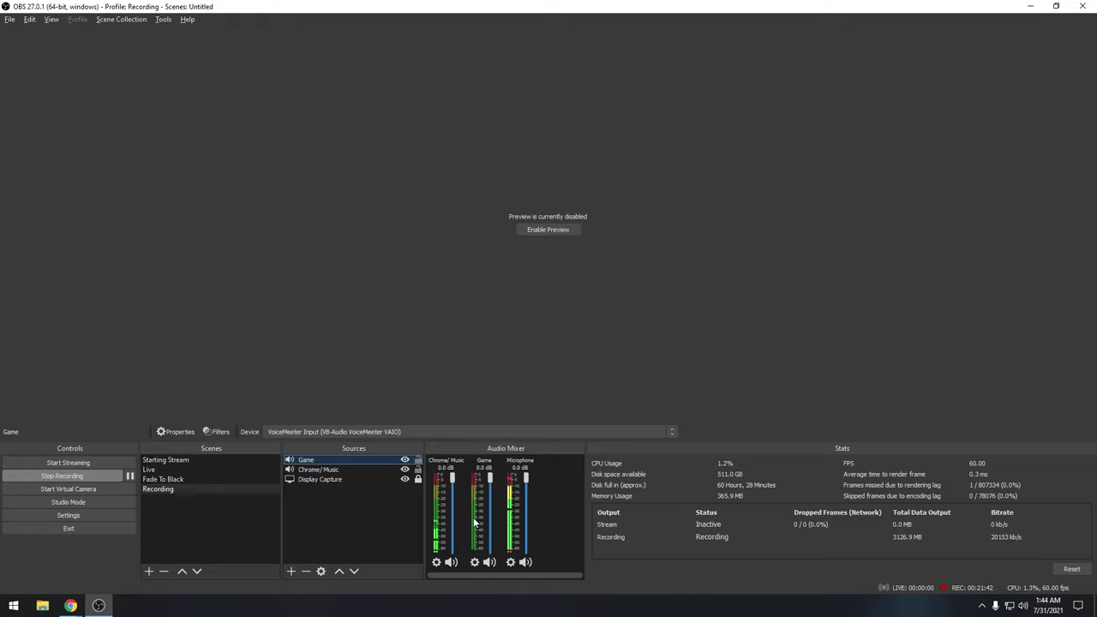
# Step: Add the existing Coms audio output capture and confirm its properties unchanged
pyautogui.click(291, 571)
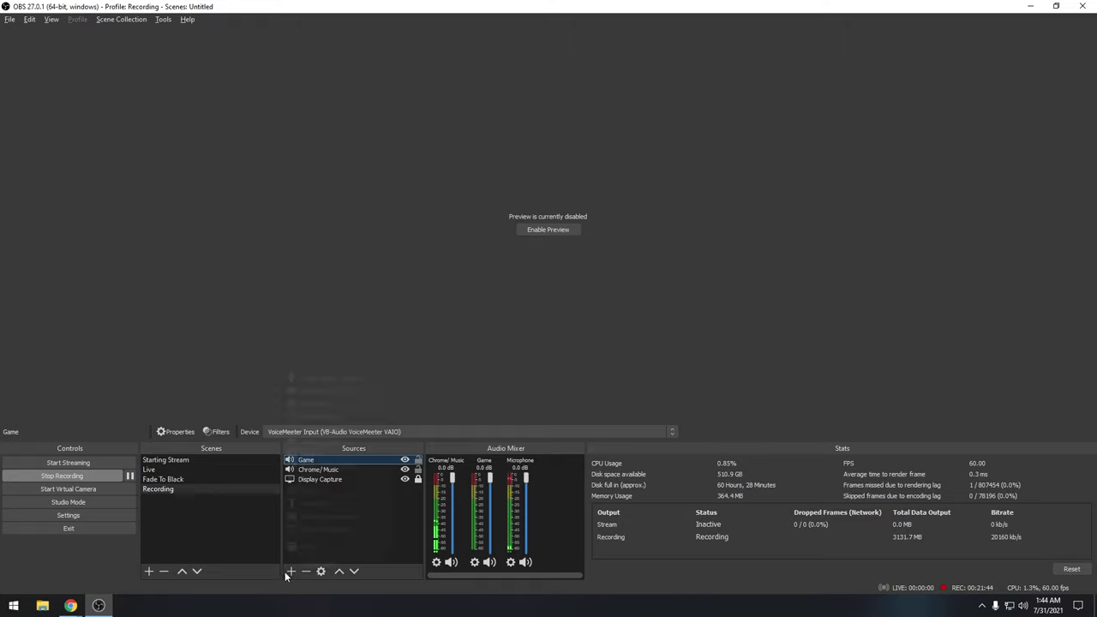
pyautogui.click(326, 390)
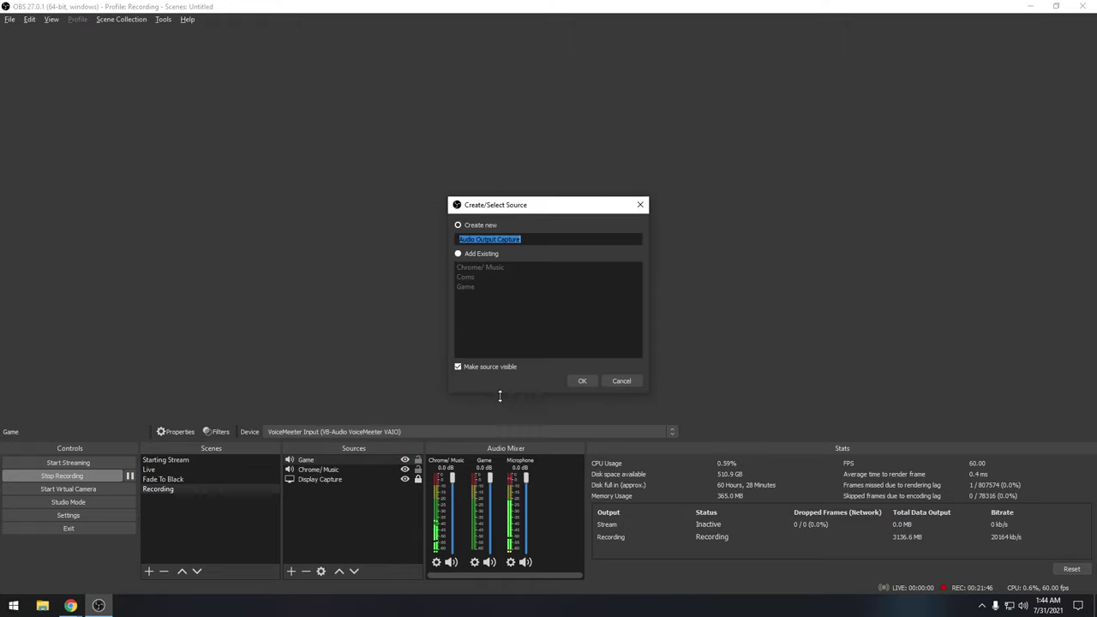
pyautogui.click(471, 277)
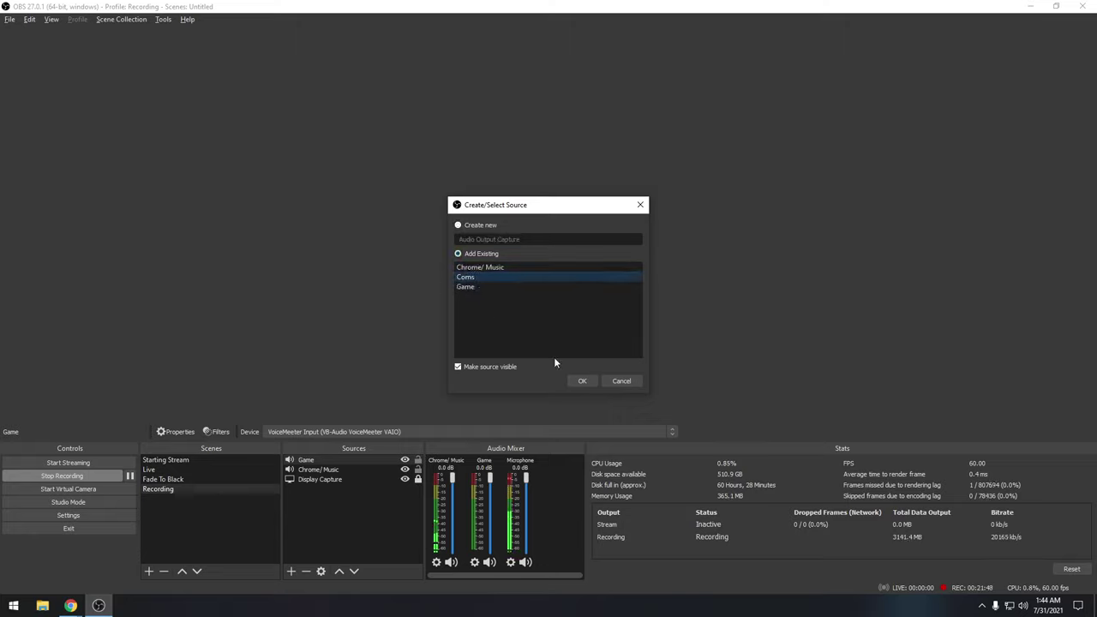
pyautogui.click(585, 381)
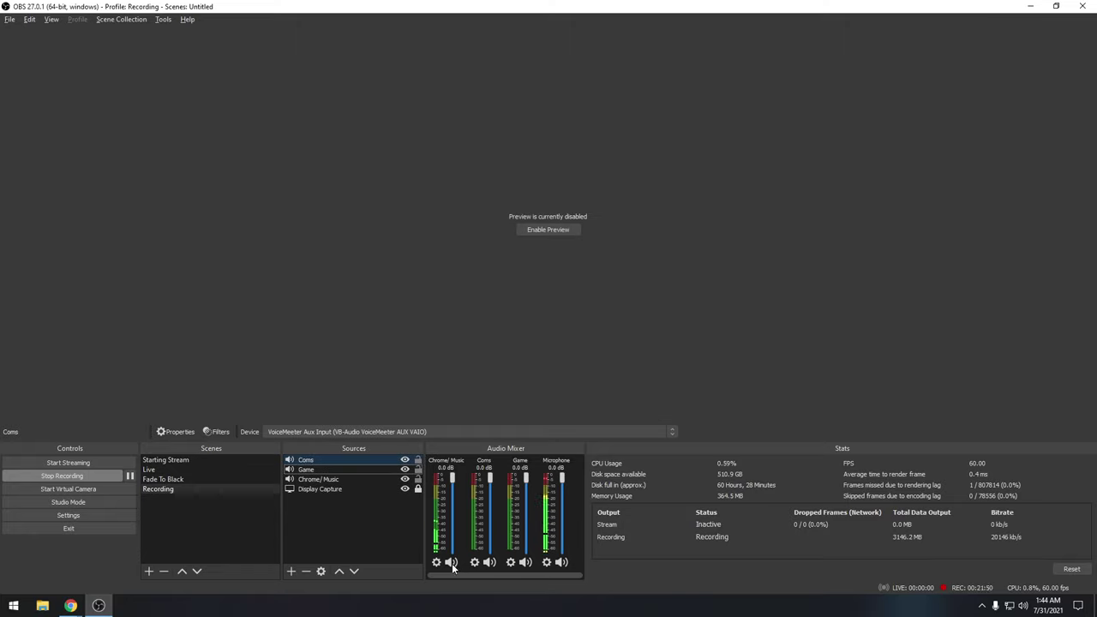
pyautogui.doubleClick(343, 459)
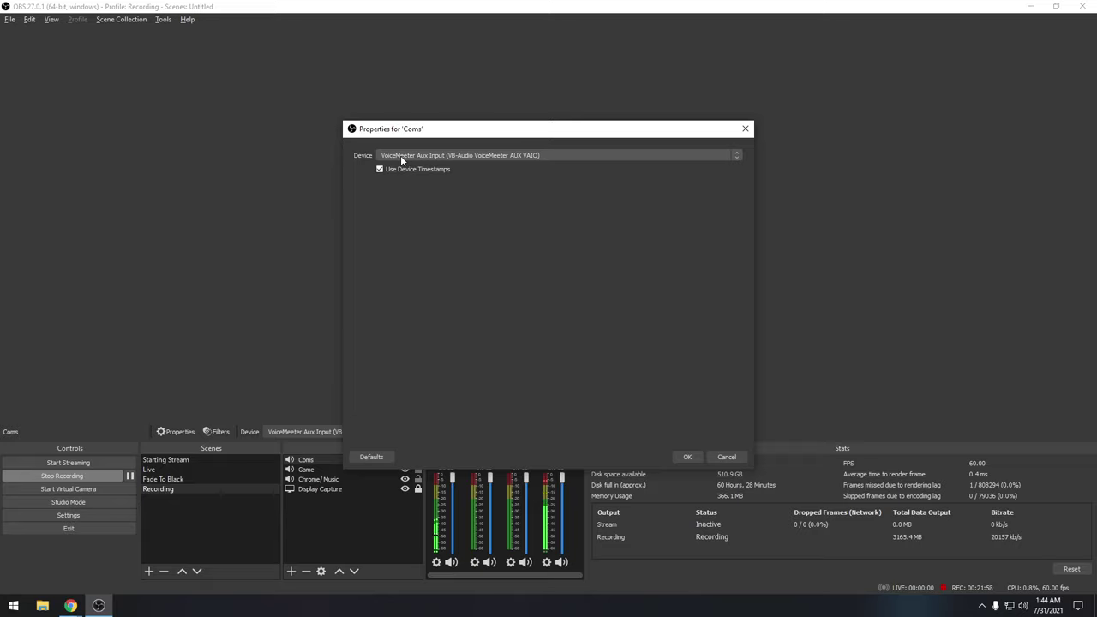
pyautogui.click(687, 458)
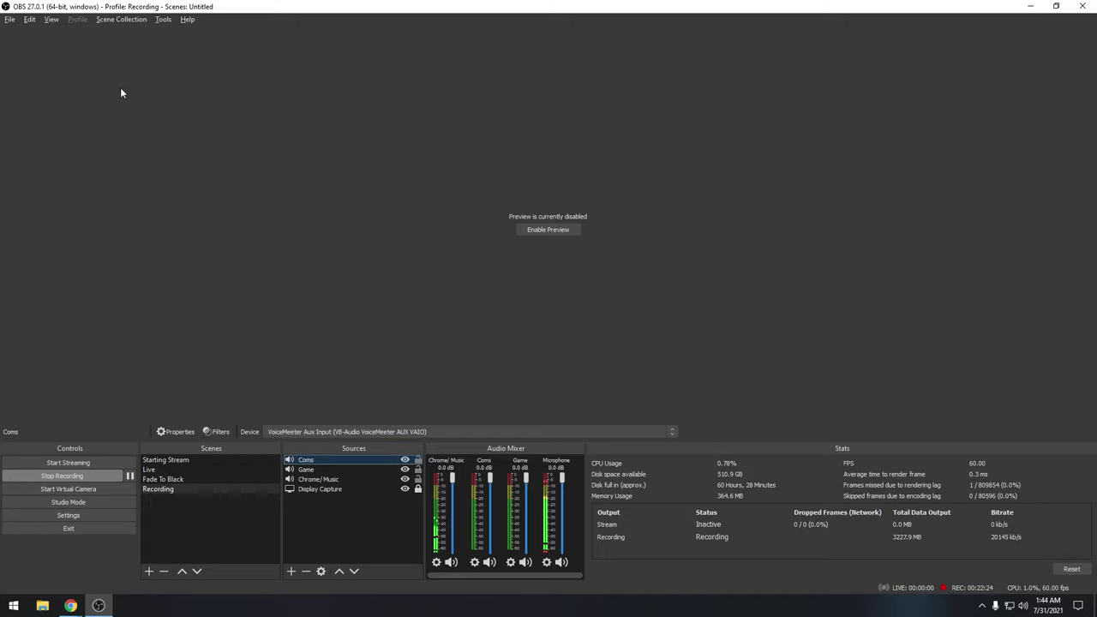
pyautogui.click(47, 21)
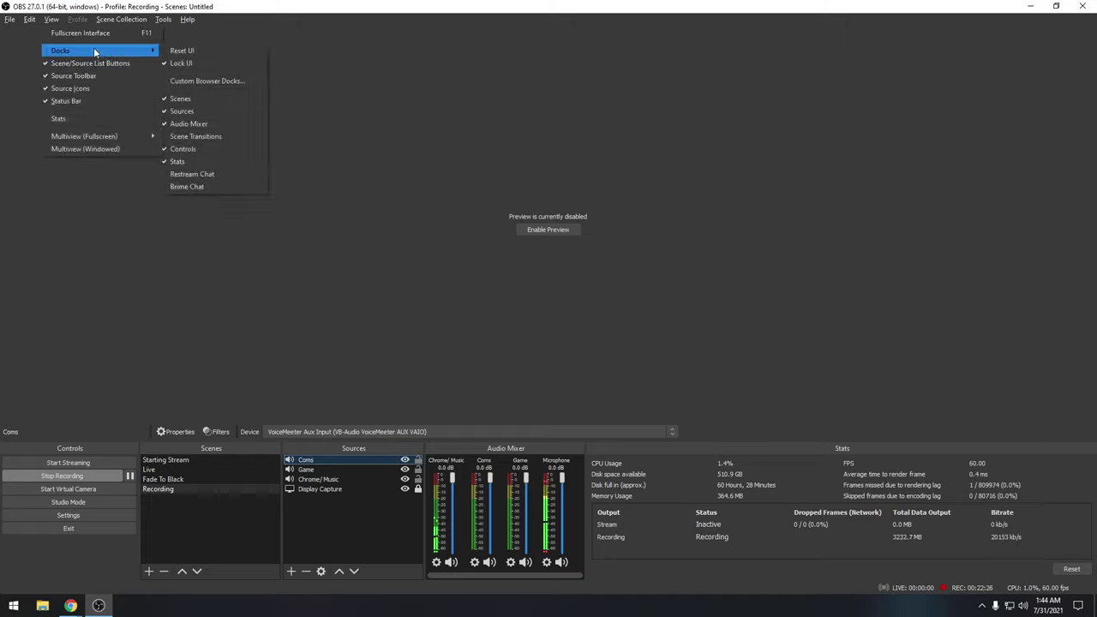
pyautogui.moveTo(69, 50)
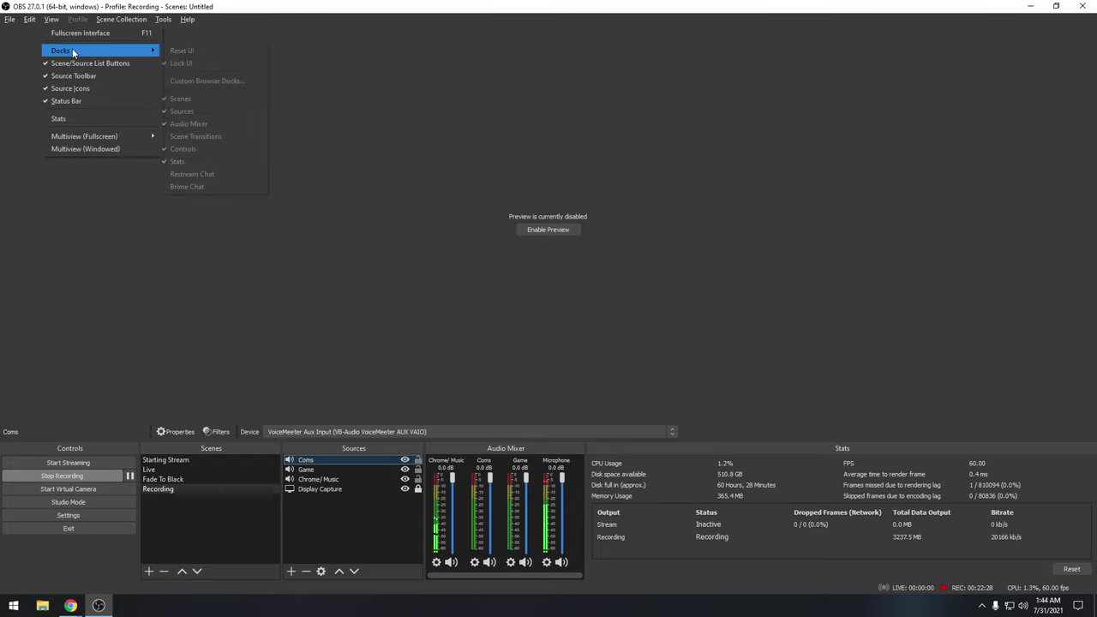
pyautogui.click(170, 64)
pyautogui.moveTo(469, 447); pyautogui.dragTo(34, 86)
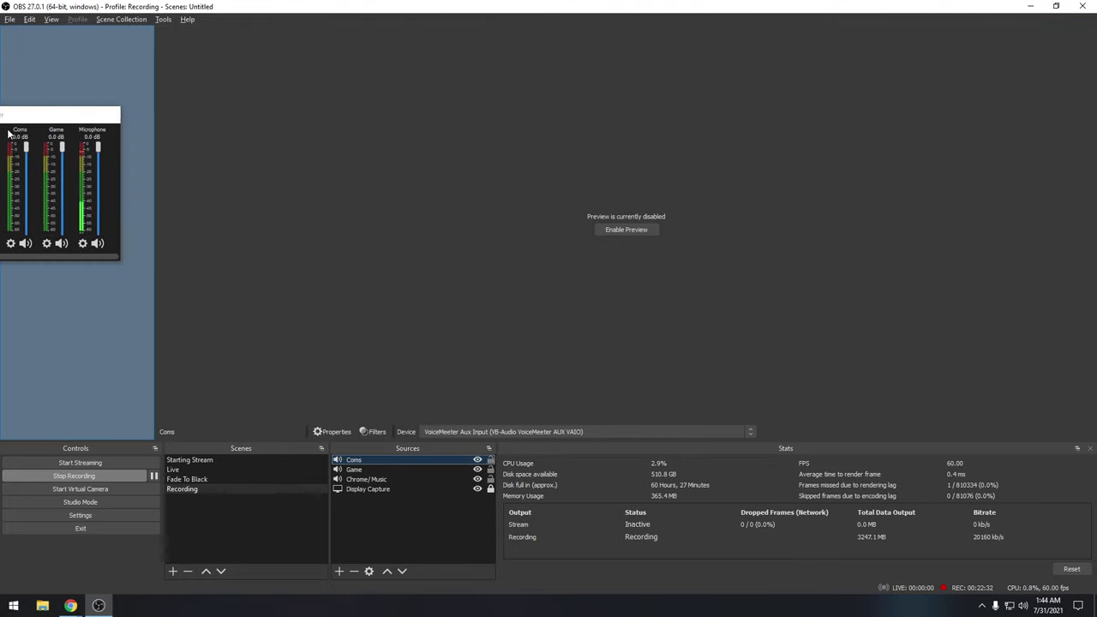
pyautogui.moveTo(154, 39); pyautogui.dragTo(154, 80)
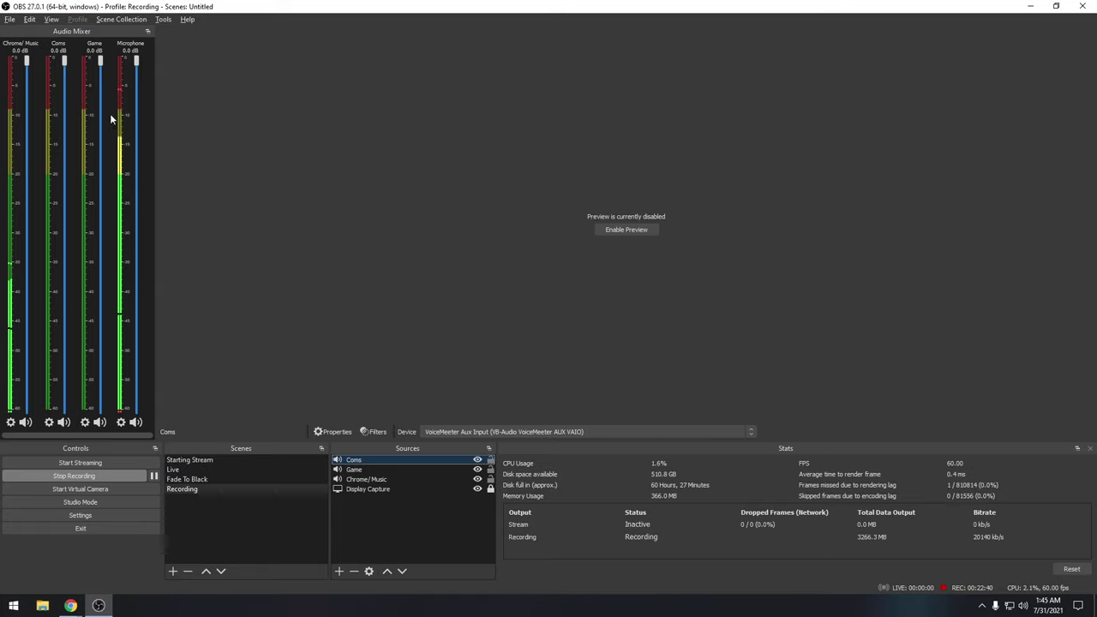
pyautogui.moveTo(75, 32); pyautogui.dragTo(531, 506)
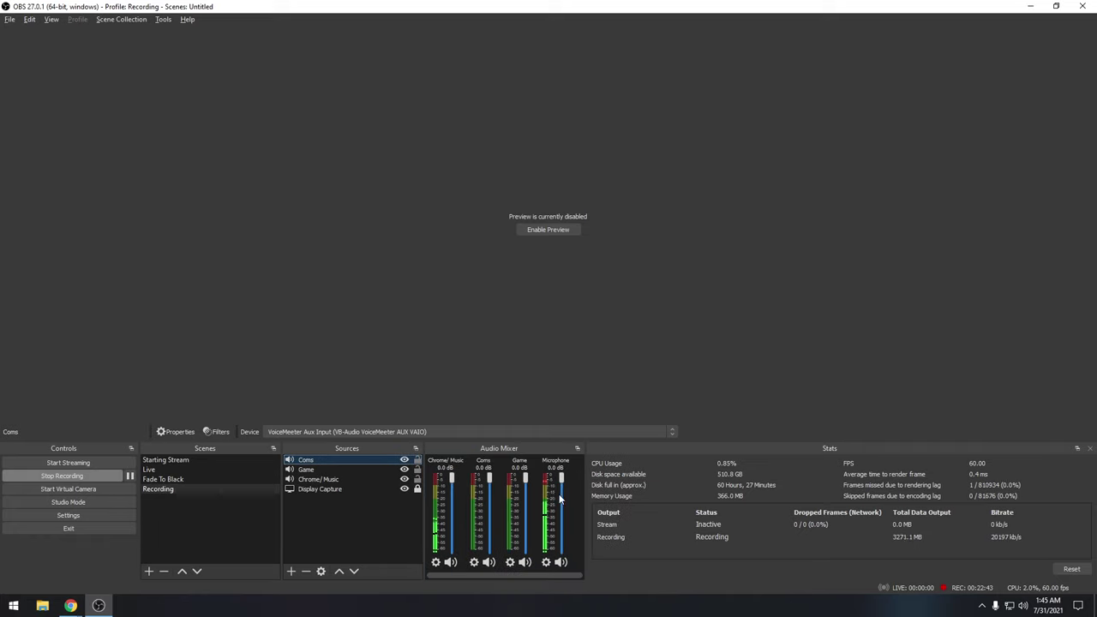
pyautogui.click(51, 18)
pyautogui.moveTo(74, 49)
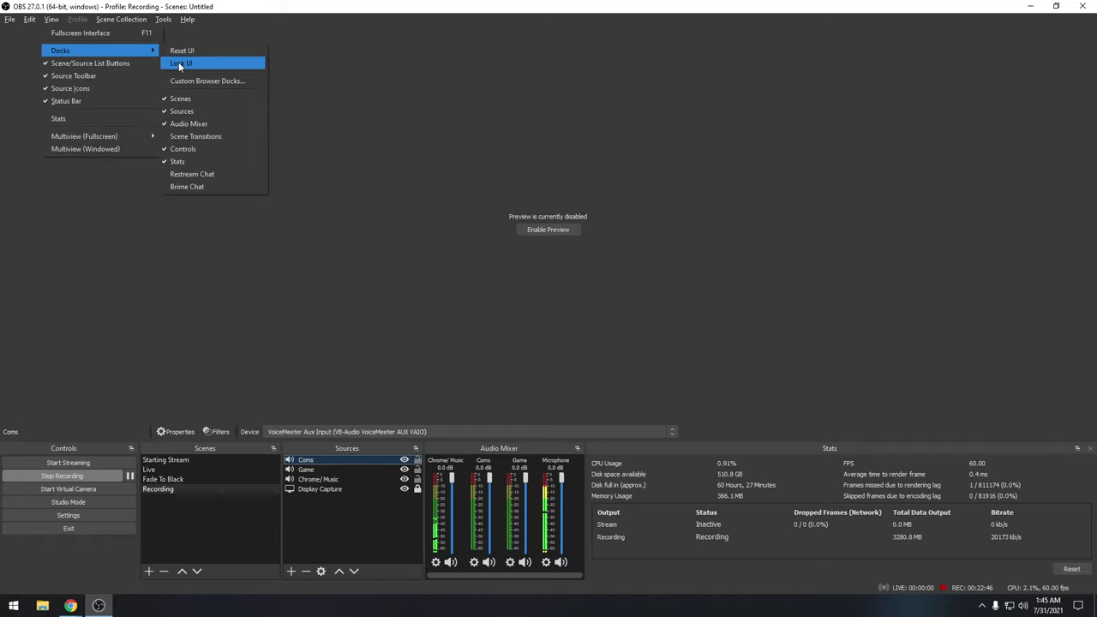
pyautogui.click(180, 63)
pyautogui.click(51, 18)
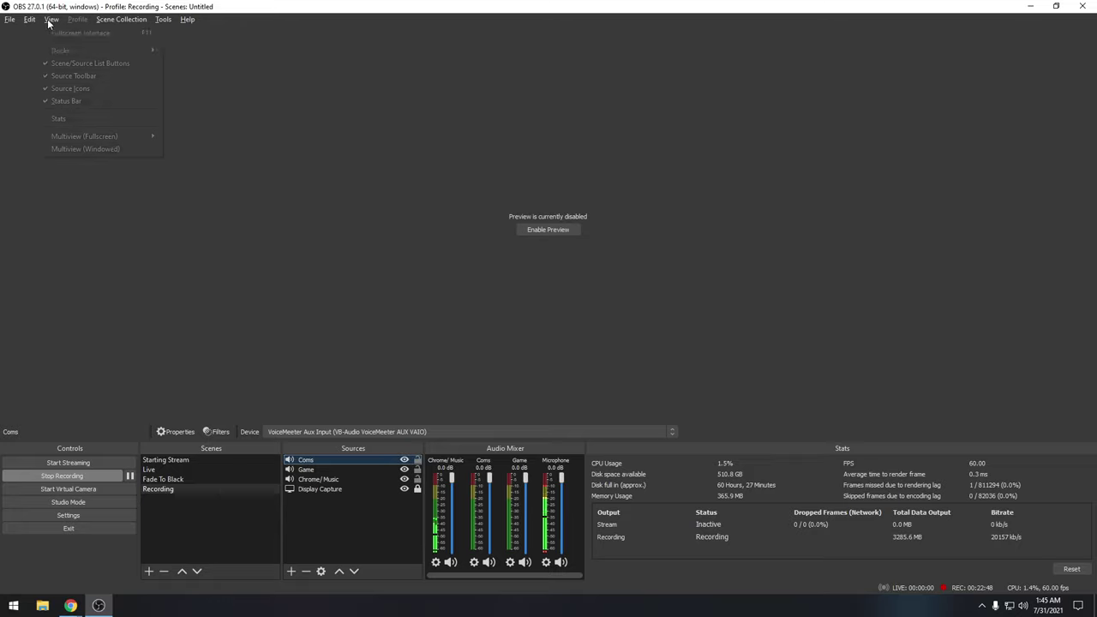
pyautogui.click(439, 286)
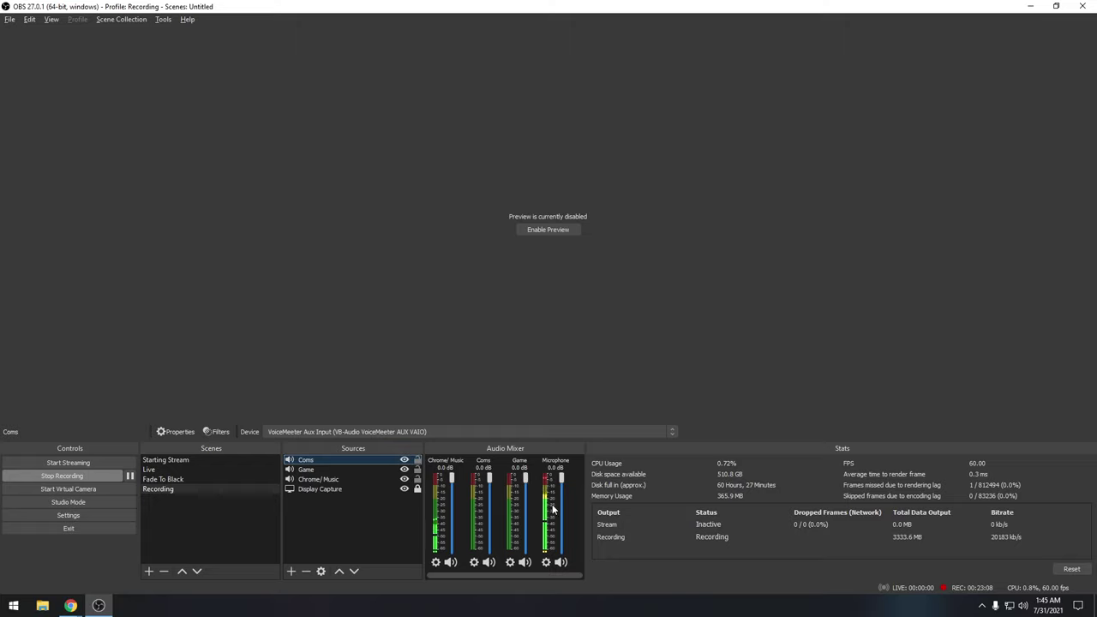
# Step: Check every source's six track assignments in Advanced Audio Properties, with Microphone mono turned off
pyautogui.click(436, 562)
pyautogui.click(478, 550)
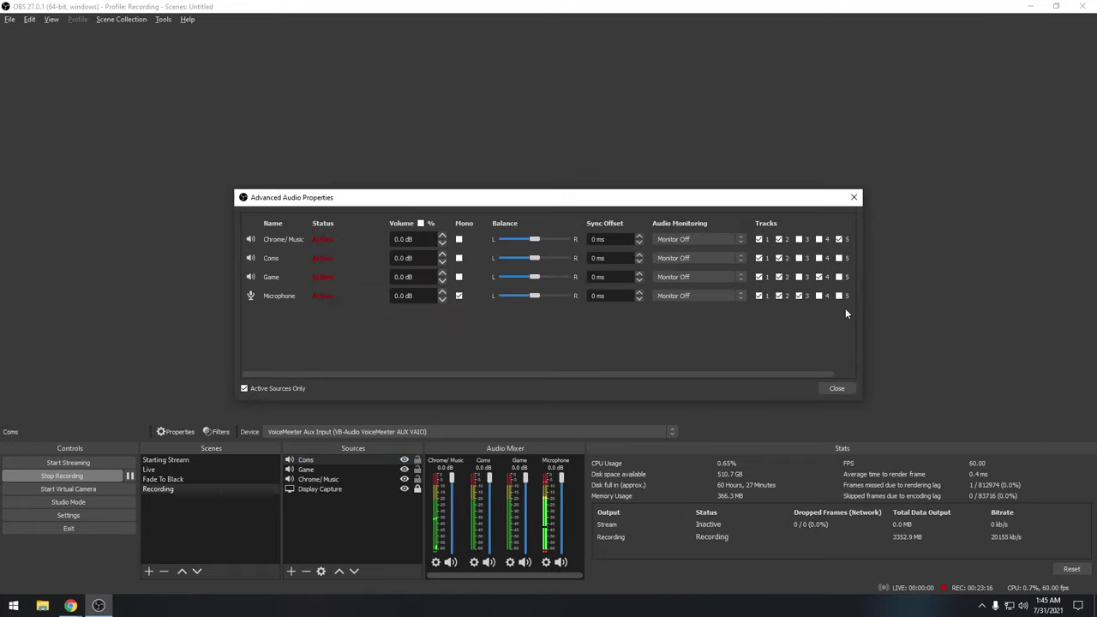
pyautogui.moveTo(634, 196); pyautogui.dragTo(434, 78)
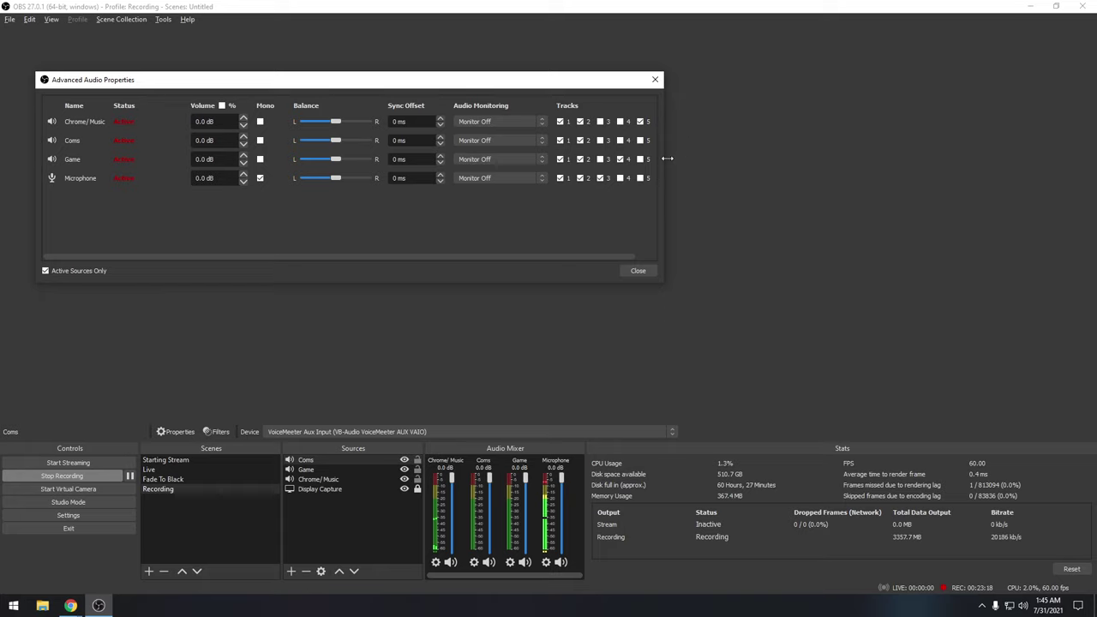
pyautogui.moveTo(667, 159); pyautogui.dragTo(788, 194)
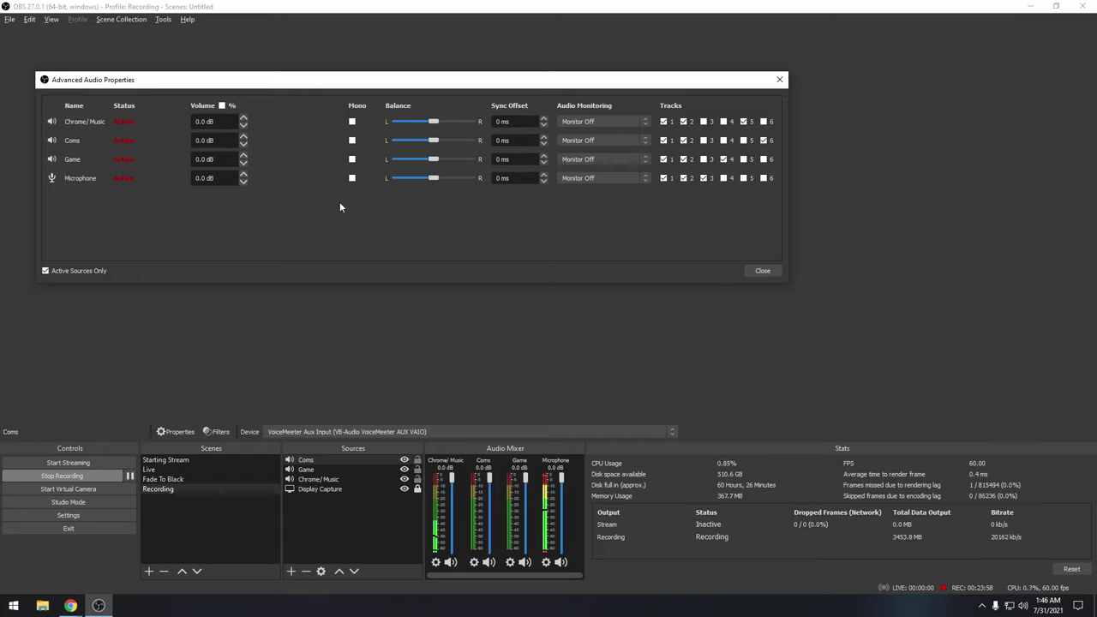
pyautogui.click(759, 272)
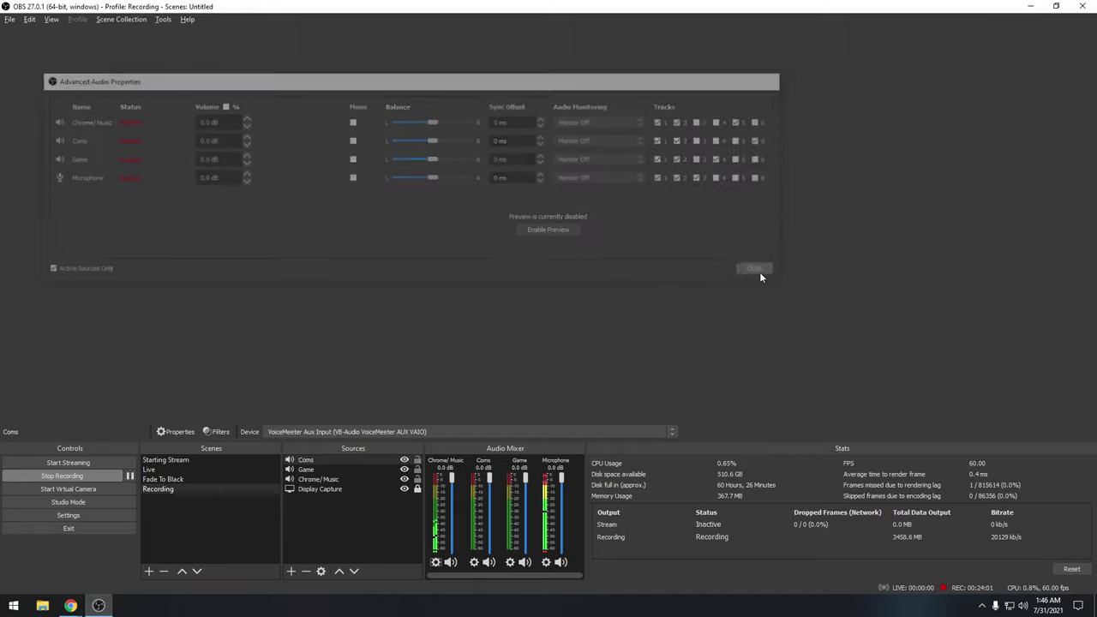
# Step: Unmute the Microphone and reopen Advanced Audio Properties in a taller window
pyautogui.click(562, 563)
pyautogui.click(563, 563)
pyautogui.click(546, 563)
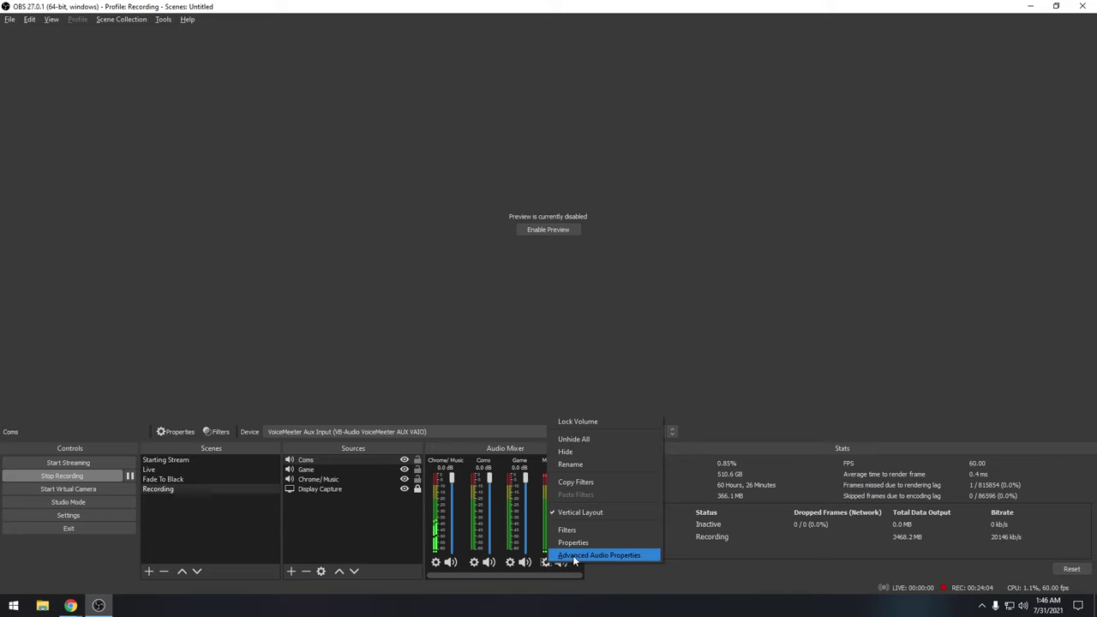
pyautogui.click(576, 554)
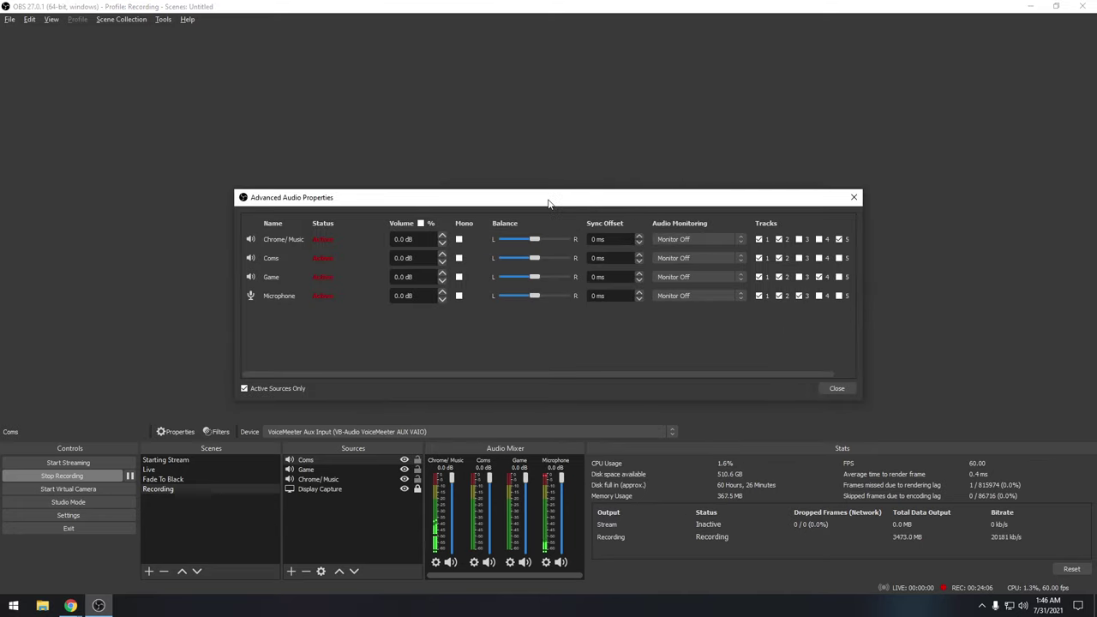
pyautogui.moveTo(544, 204); pyautogui.dragTo(403, 85)
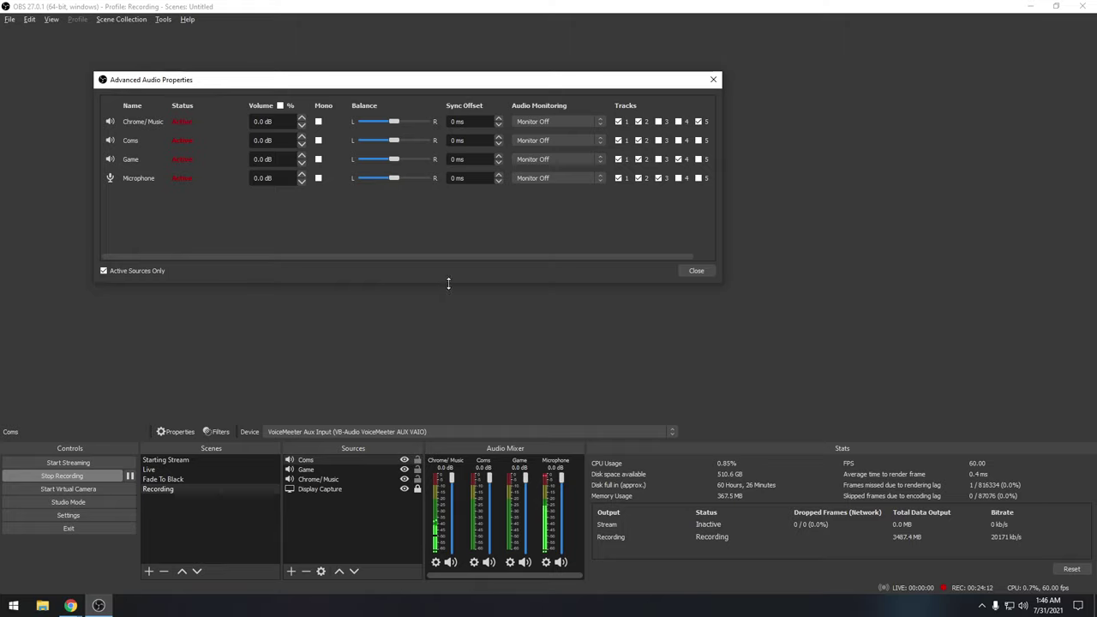
pyautogui.moveTo(447, 282); pyautogui.dragTo(439, 304)
# Step: Set the Microphone to mono and remove Chrome/Music from track 2
pyautogui.click(318, 177)
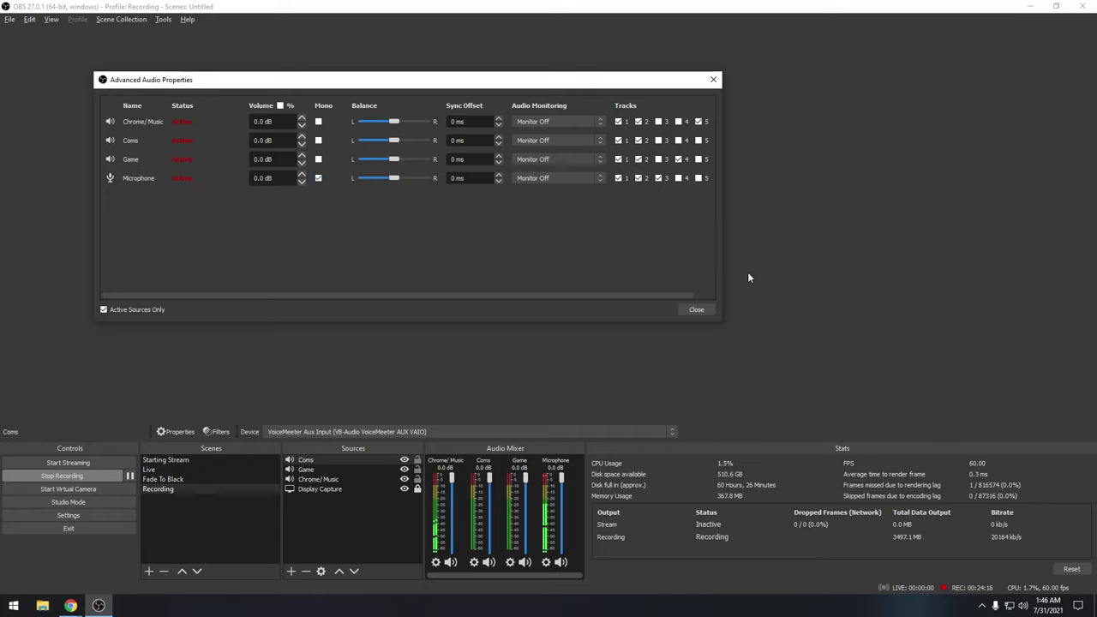
pyautogui.moveTo(725, 271); pyautogui.dragTo(865, 271)
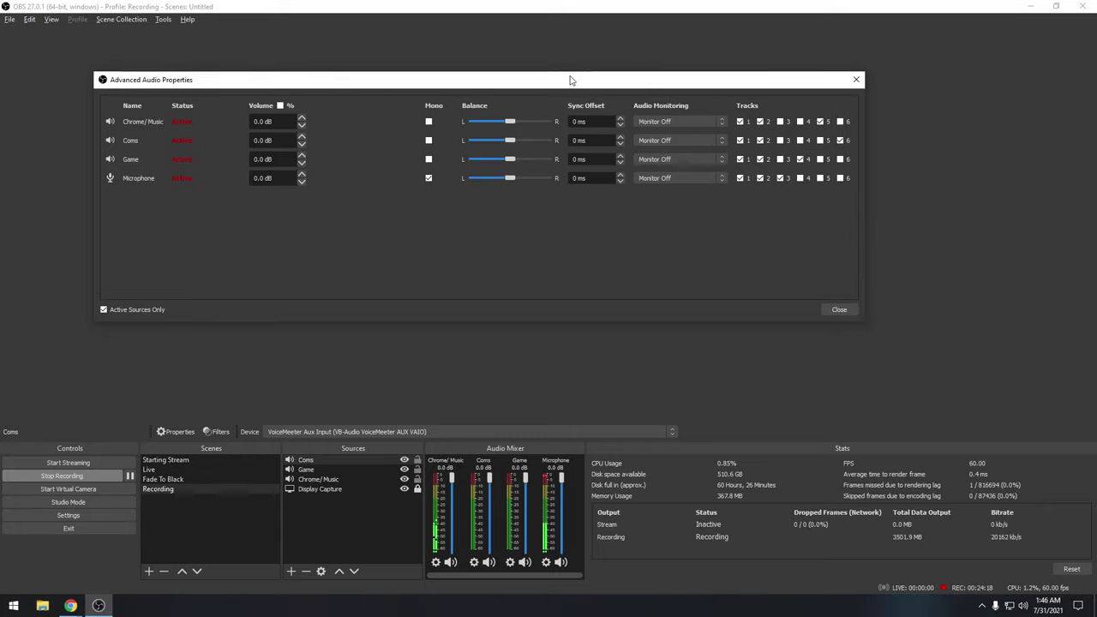
pyautogui.moveTo(571, 80); pyautogui.dragTo(506, 74)
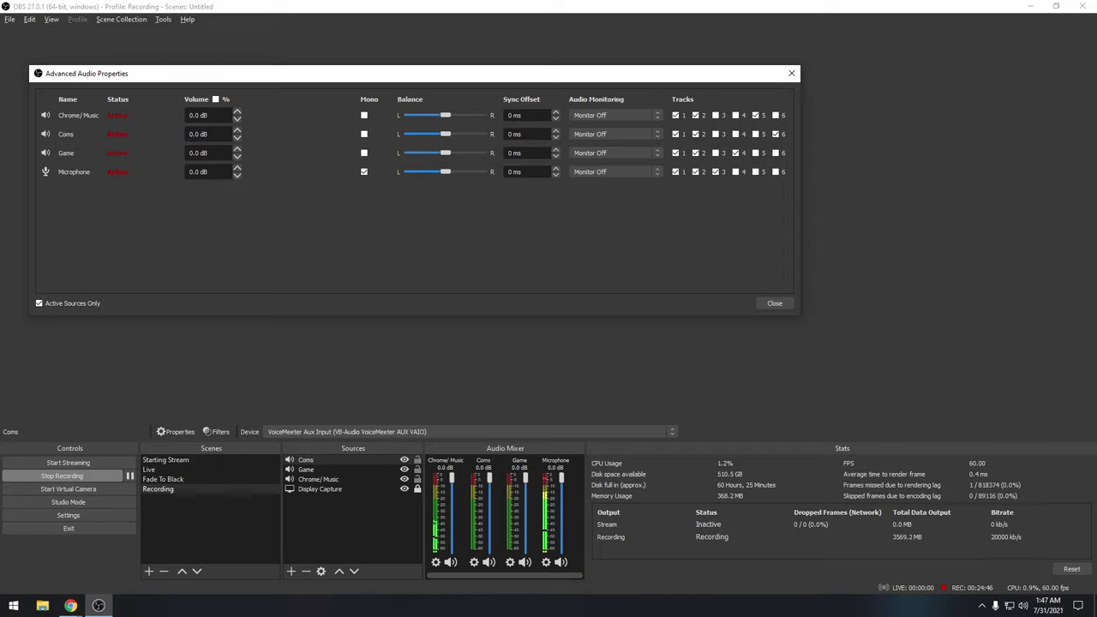
pyautogui.click(696, 116)
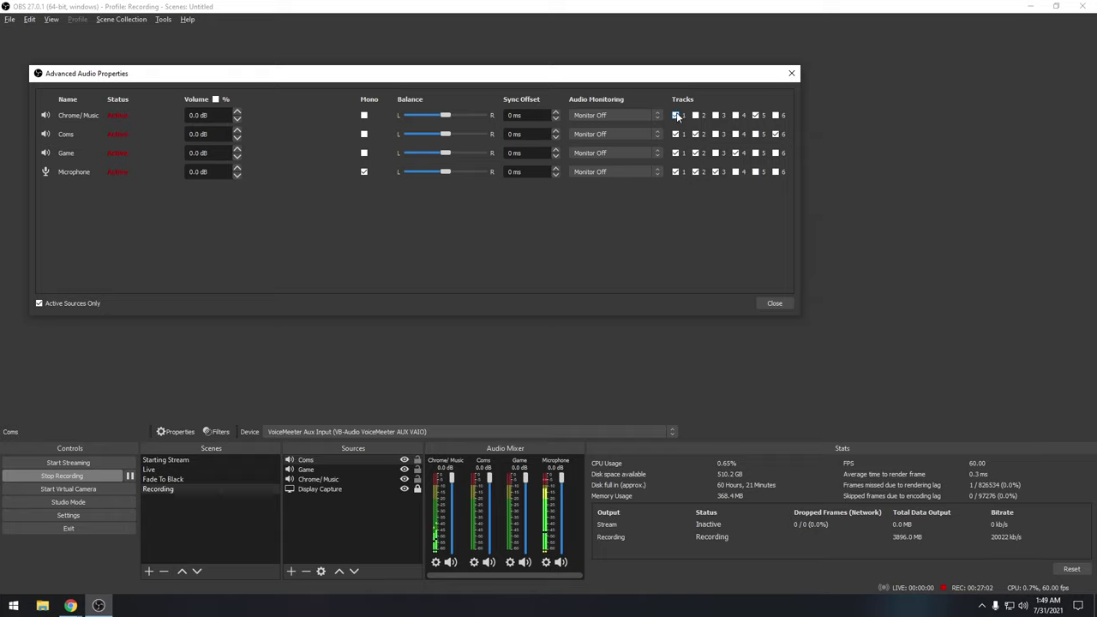
# Step: Test-toggle Chrome/Music's track 1 assignment, then mute and unmute the Chrome/Music source
pyautogui.click(676, 115)
pyautogui.click(675, 115)
pyautogui.click(450, 563)
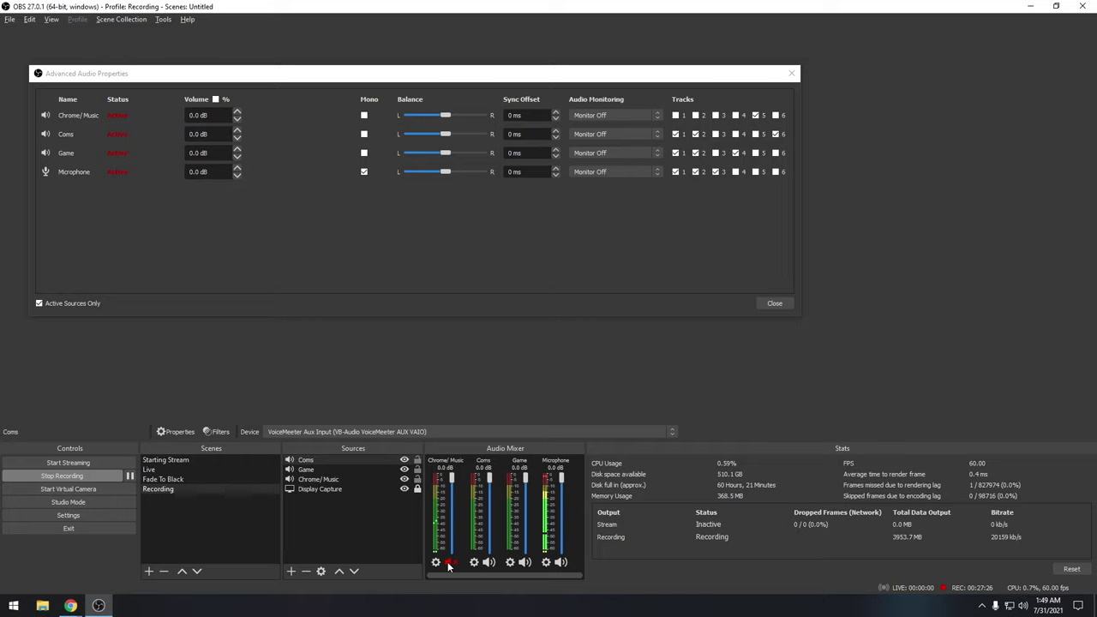
pyautogui.click(450, 562)
pyautogui.click(675, 135)
# Step: Remove Coms from tracks 1 and 2, and return Chrome/Music to track 1 only
pyautogui.click(677, 135)
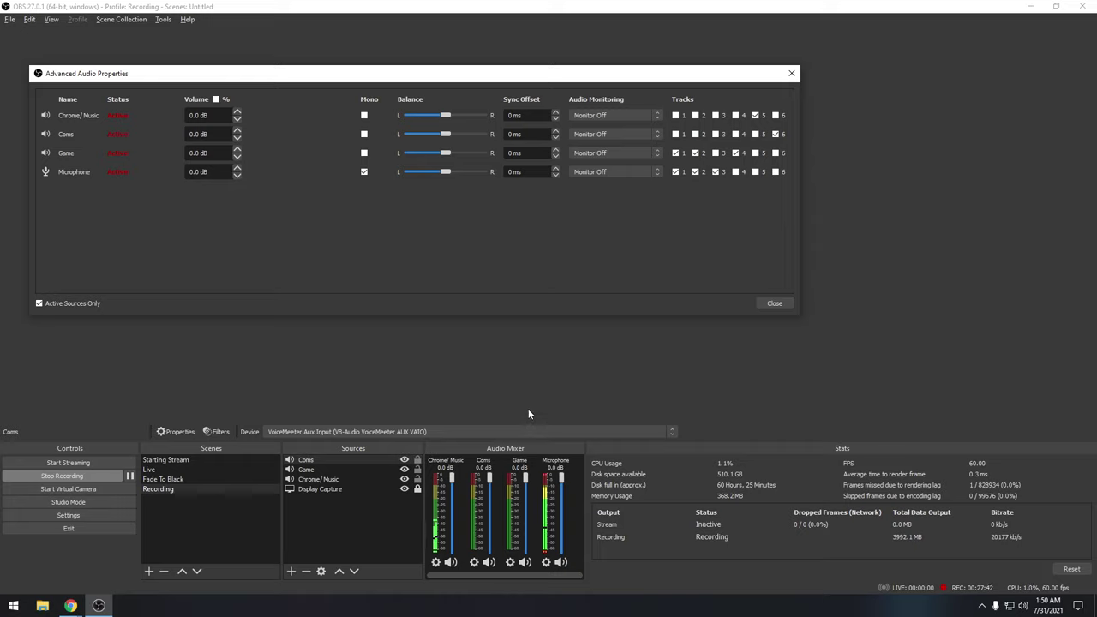
pyautogui.click(697, 135)
pyautogui.click(696, 117)
pyautogui.click(696, 117)
pyautogui.click(677, 116)
# Step: Re-enable track 1 for Coms so it records on tracks 1 and 6
pyautogui.click(677, 134)
# Step: Widen the Advanced Audio Properties dialog, adding Microphone to track 3 and Chrome/Music to track 5
pyautogui.moveTo(801, 231); pyautogui.dragTo(891, 229)
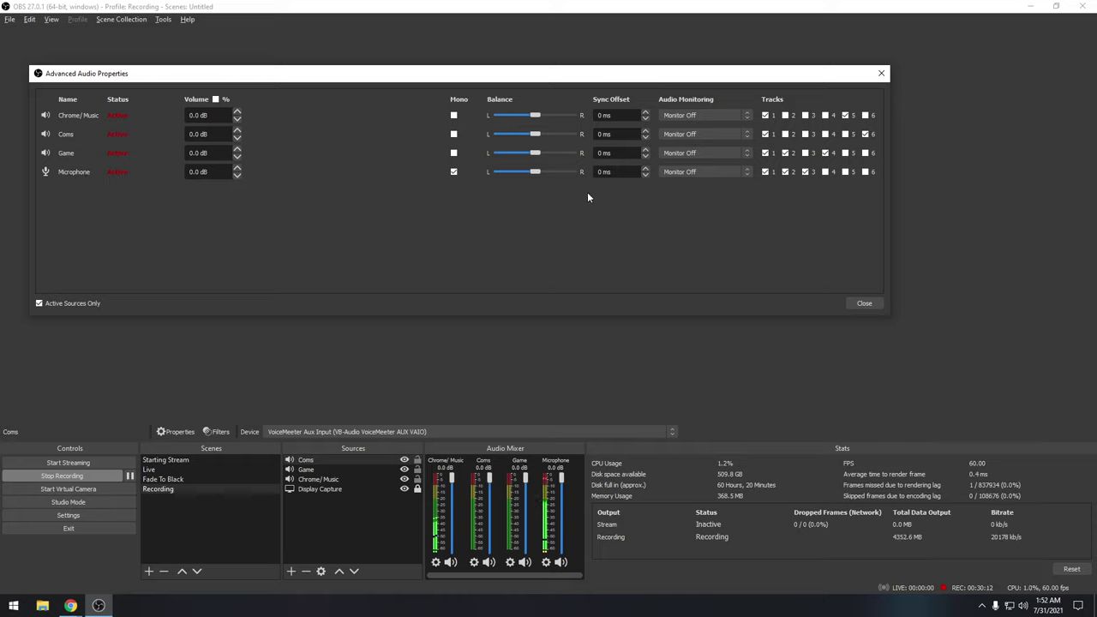
pyautogui.click(805, 172)
pyautogui.click(845, 117)
pyautogui.click(806, 172)
pyautogui.click(806, 173)
pyautogui.click(806, 172)
# Step: Remove Game from track 4, keep Microphone on track 3, and close Advanced Audio Properties
pyautogui.click(827, 153)
pyautogui.click(806, 173)
pyautogui.click(865, 303)
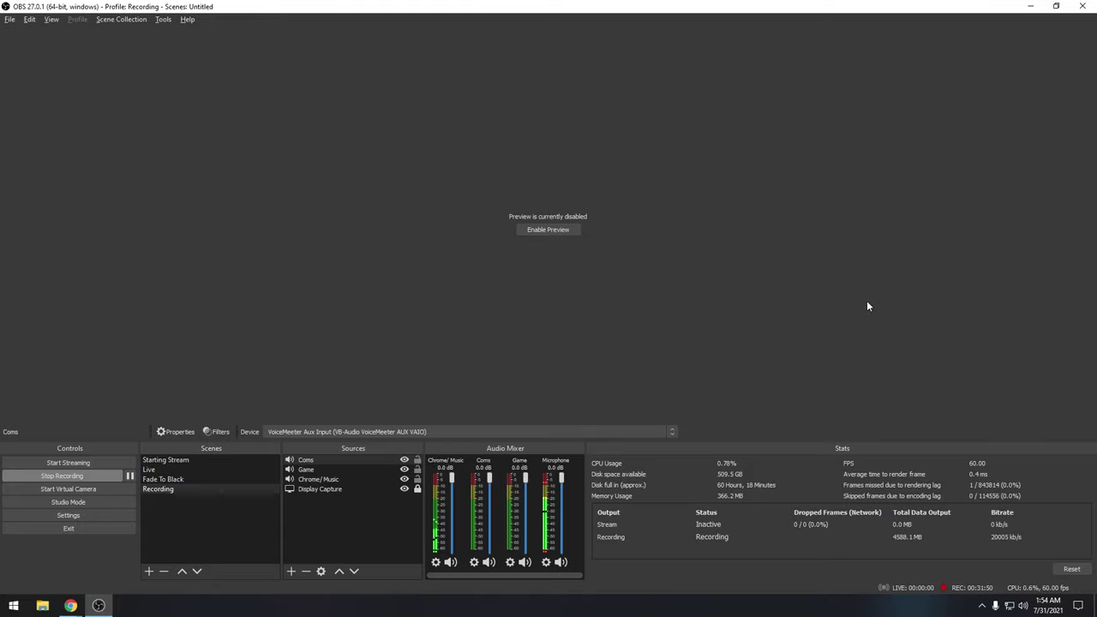
# Step: Minimize OBS and Chrome, launch New World Closed Beta from the desktop, and pass its disclaimer
pyautogui.click(1035, 6)
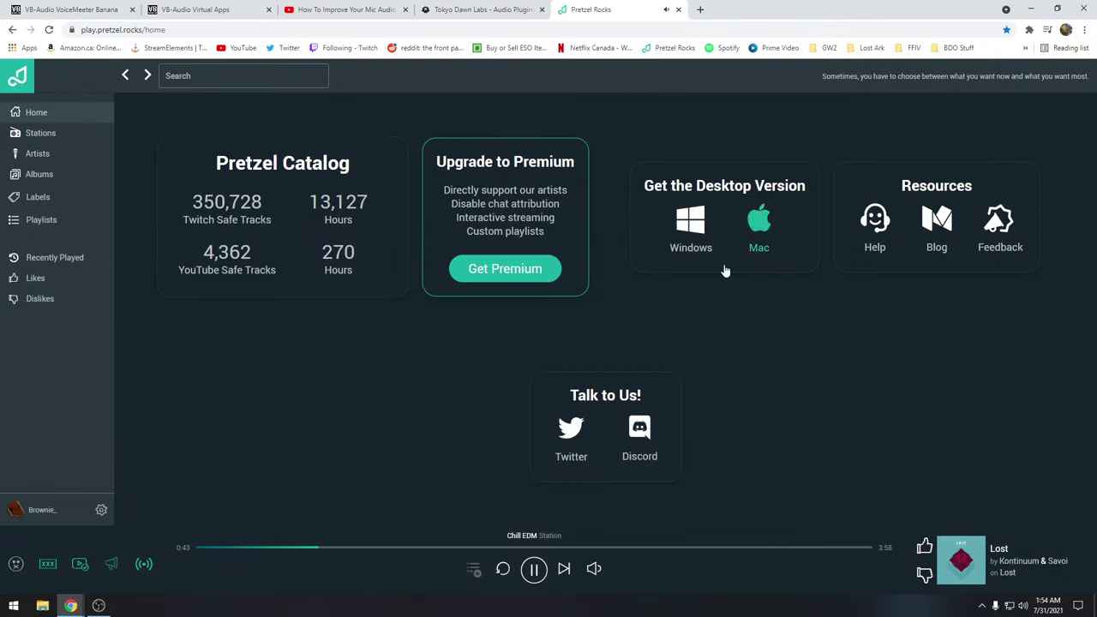
pyautogui.click(1031, 8)
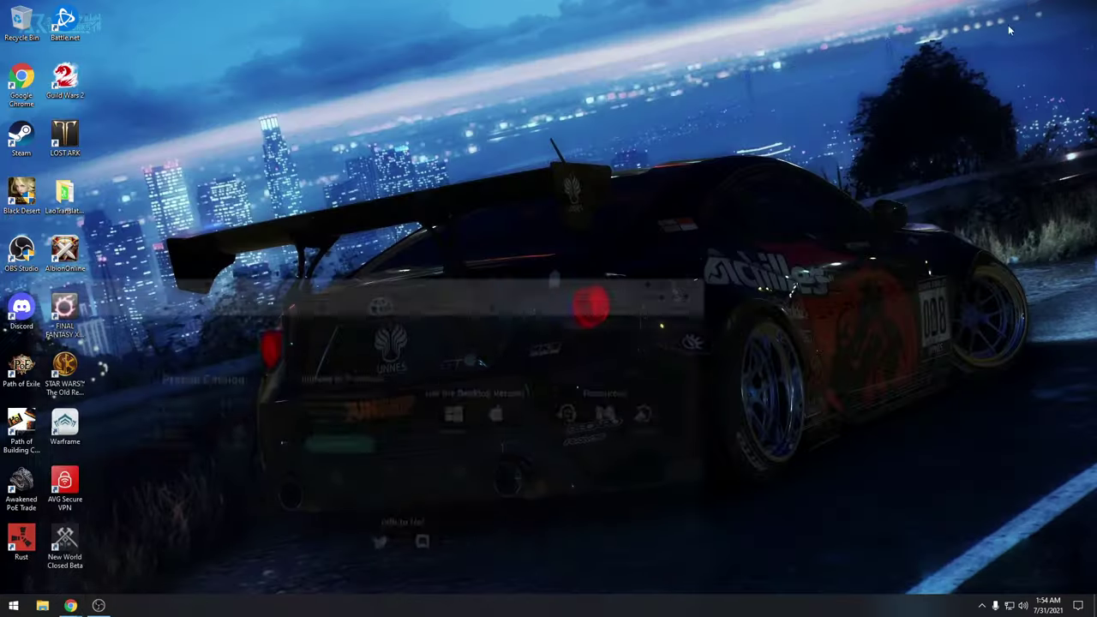
pyautogui.click(67, 542)
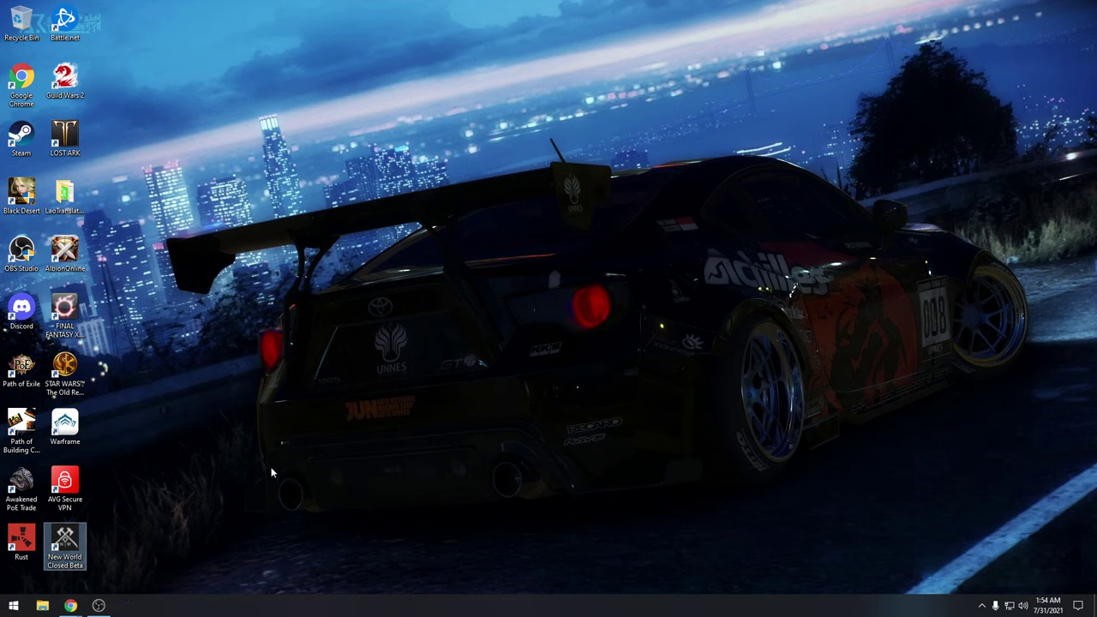
pyautogui.press('Return')
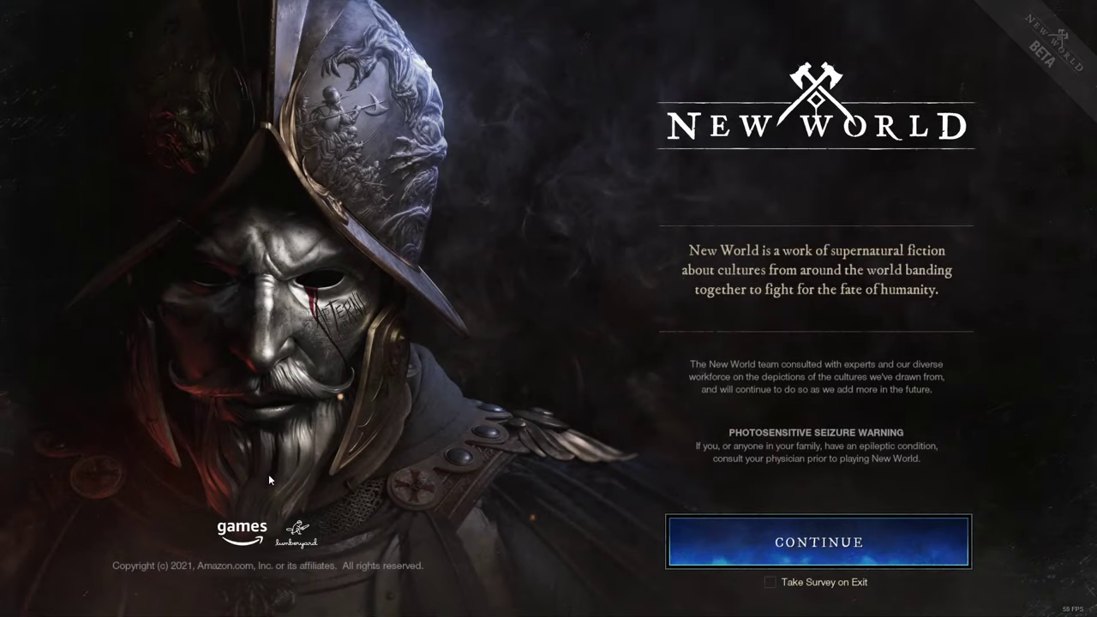
pyautogui.click(700, 542)
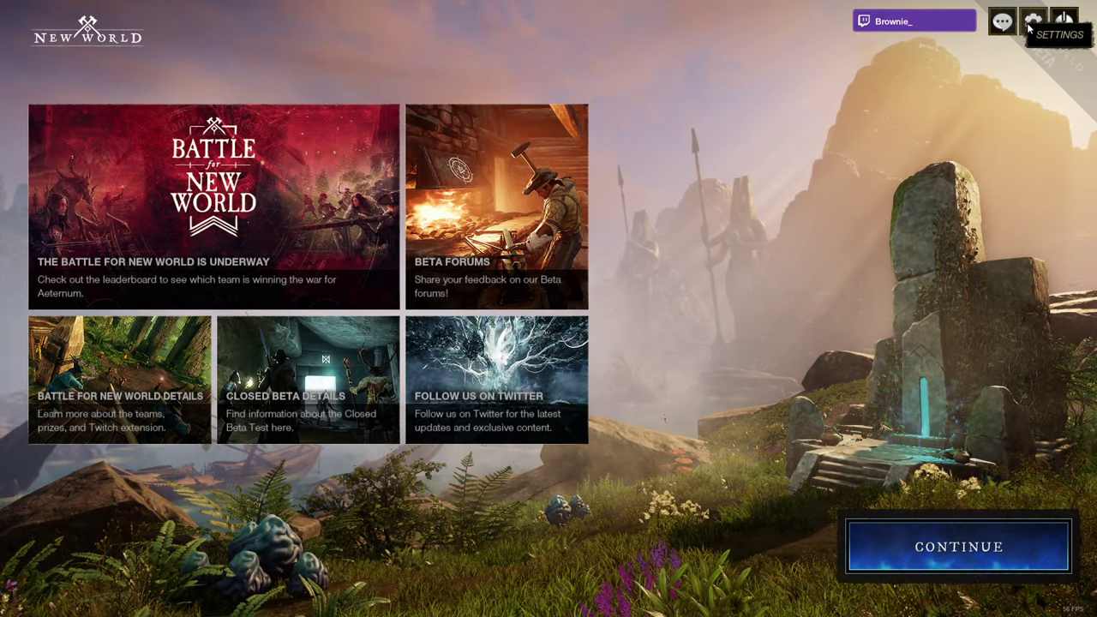
# Step: Open New World's settings, check Communications, then view the Audio volume settings
pyautogui.click(1029, 28)
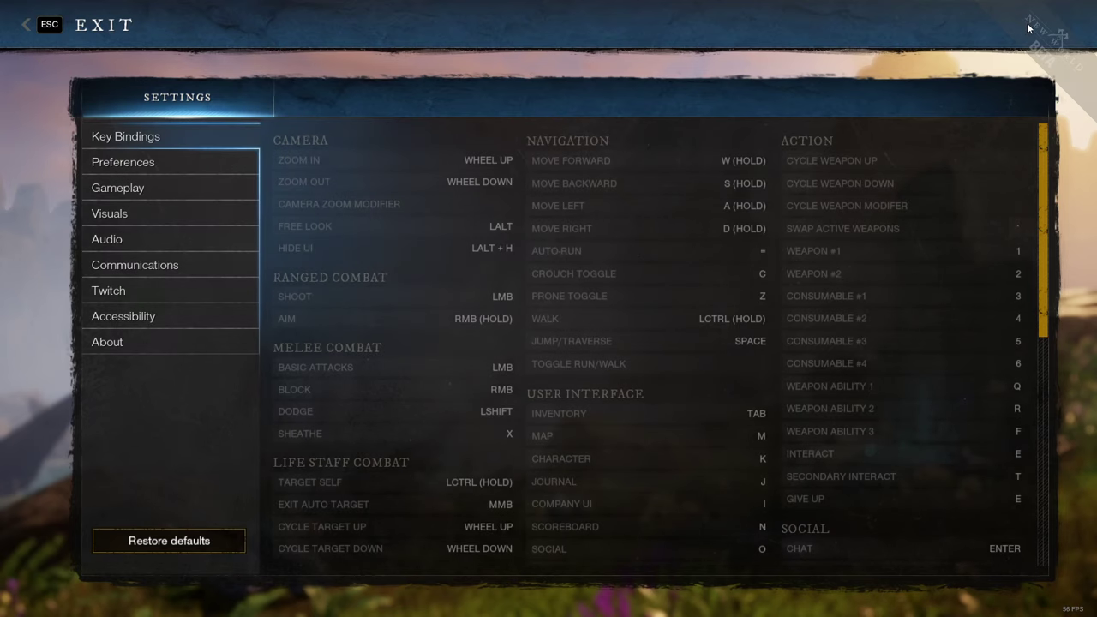
pyautogui.click(174, 267)
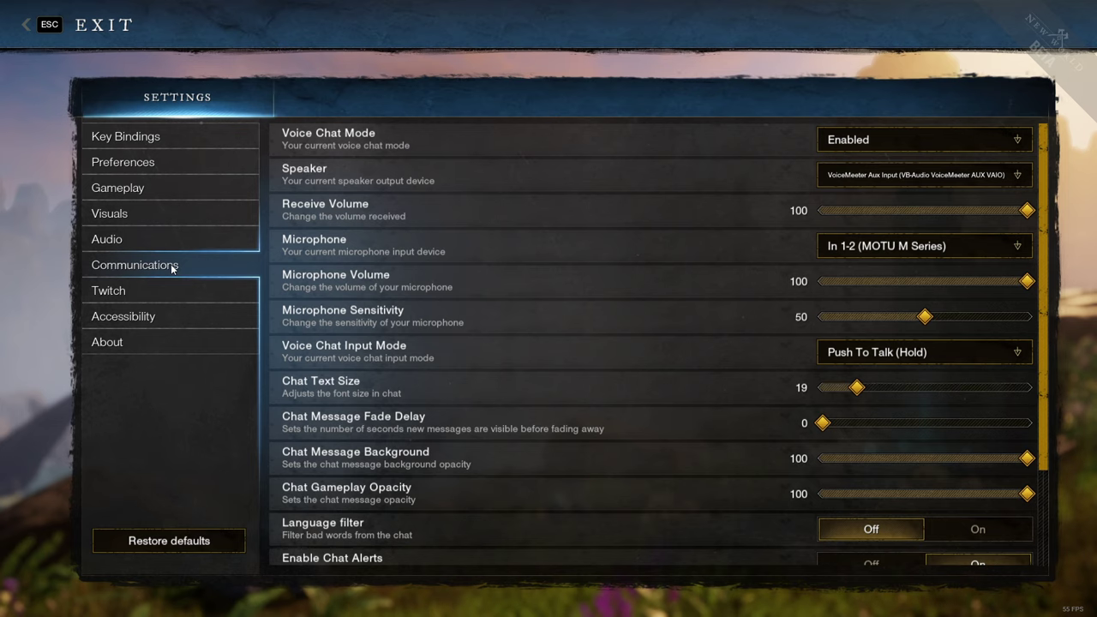
pyautogui.click(159, 239)
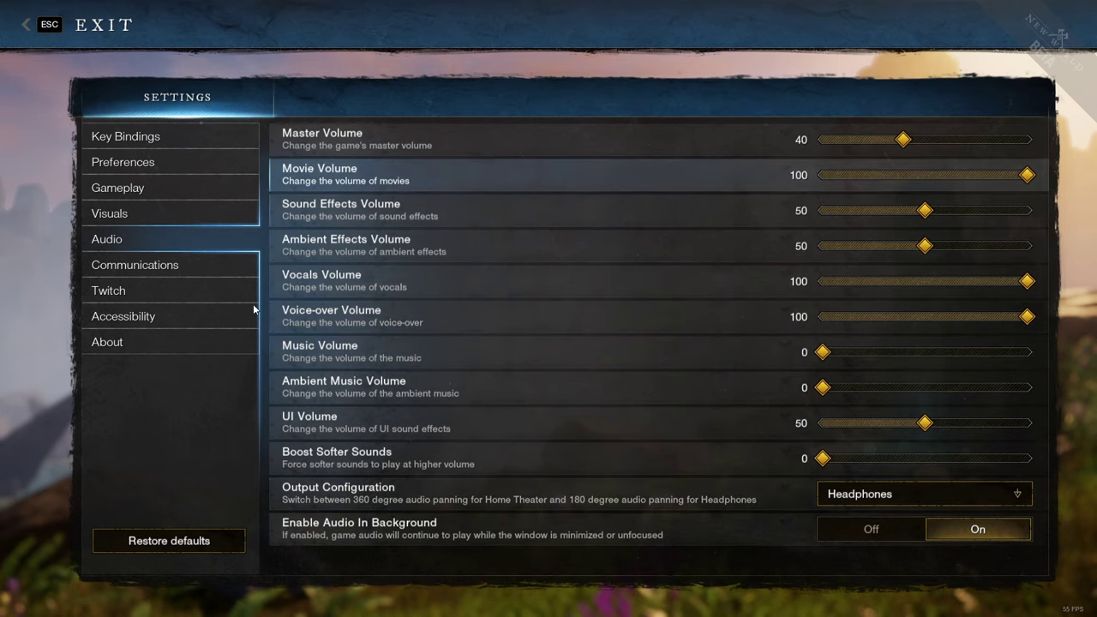
# Step: Look over the Communications and Twitch settings, ending on Communications with Speaker on VoiceMeeter Aux Input
pyautogui.click(194, 268)
pyautogui.click(171, 292)
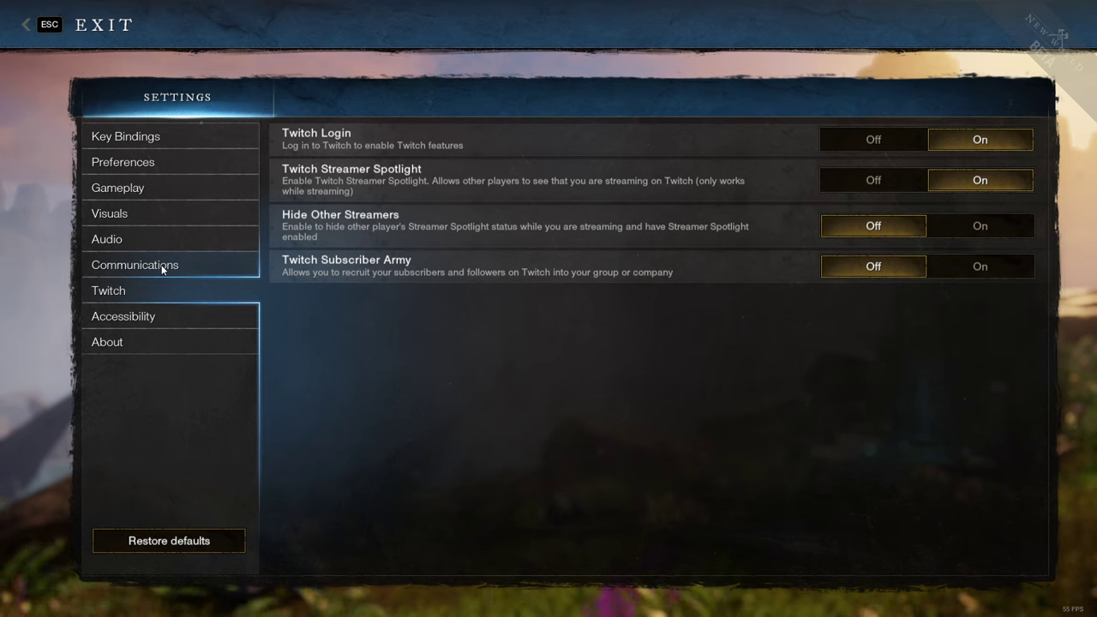
pyautogui.click(162, 268)
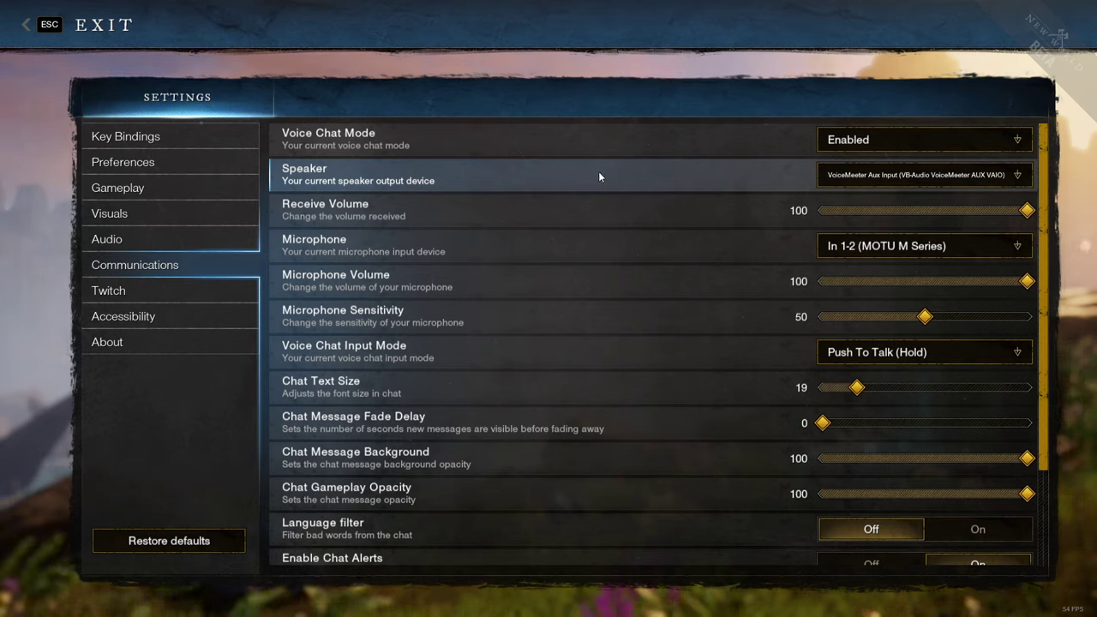
pyautogui.click(863, 172)
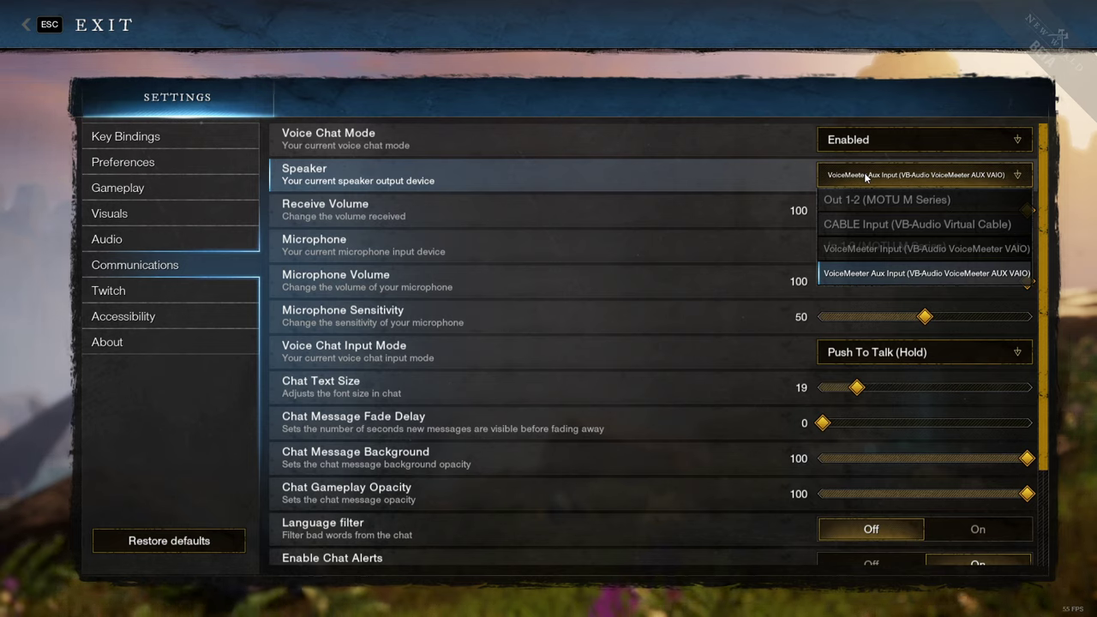
pyautogui.click(864, 172)
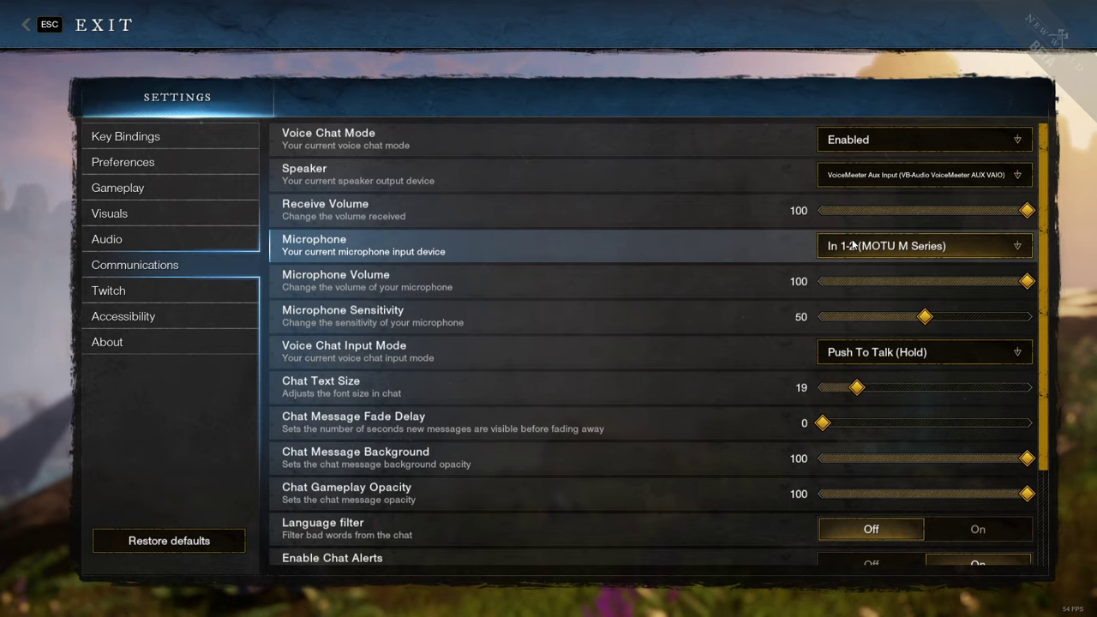
pyautogui.hotkey('alt', 'Tab')
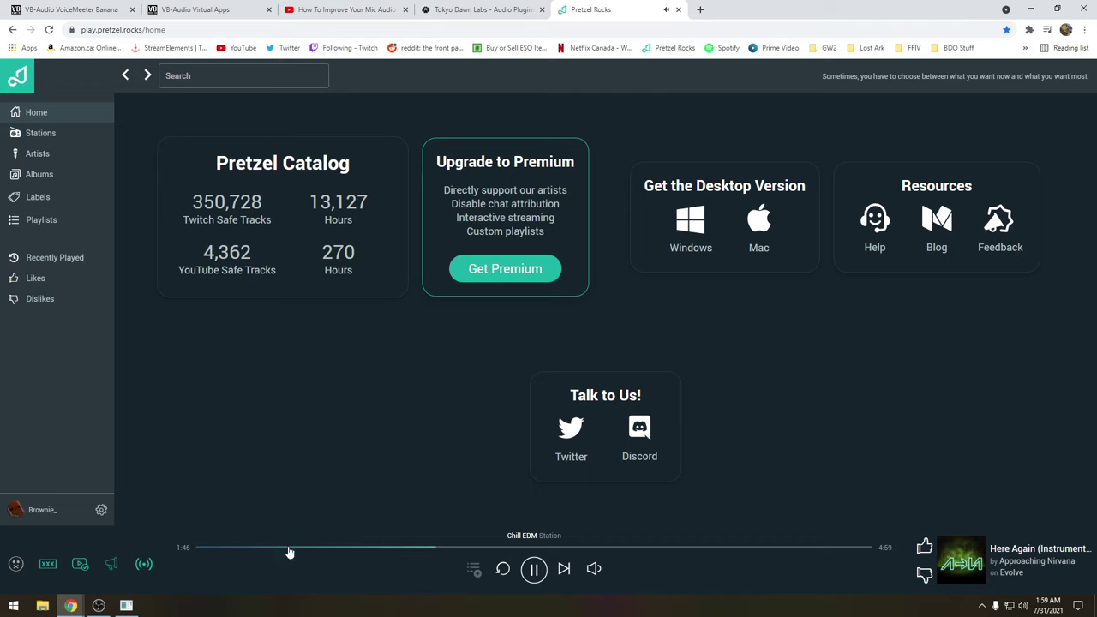
# Step: Bring OBS Studio to the front from the taskbar
pyautogui.click(98, 606)
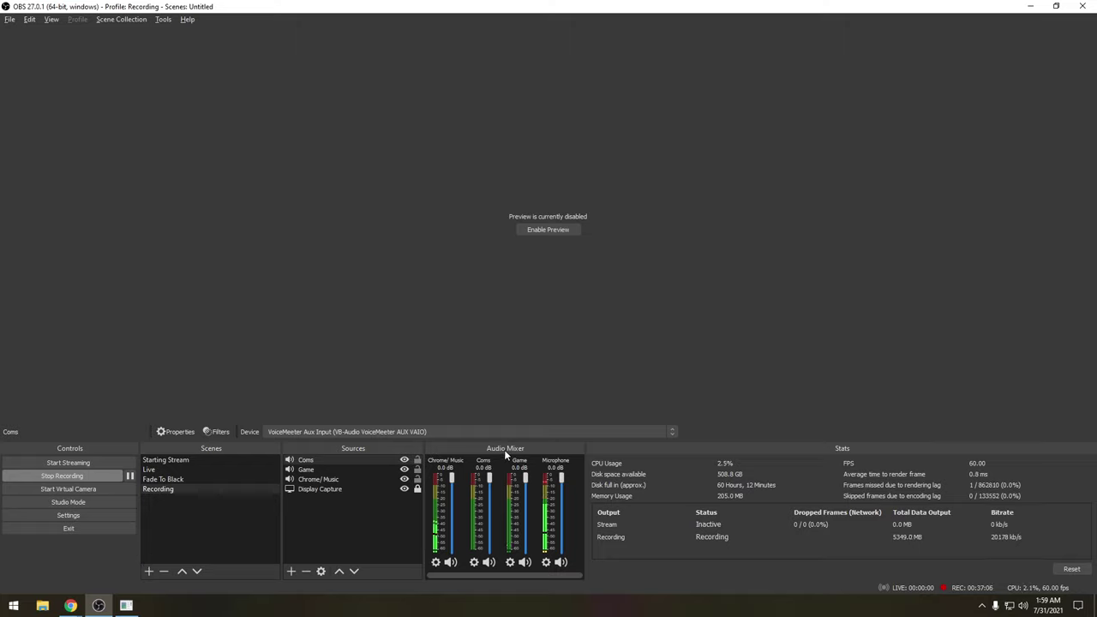
# Step: Open the VoiceMeeter Banana mixer from the system tray's hidden icons
pyautogui.click(982, 605)
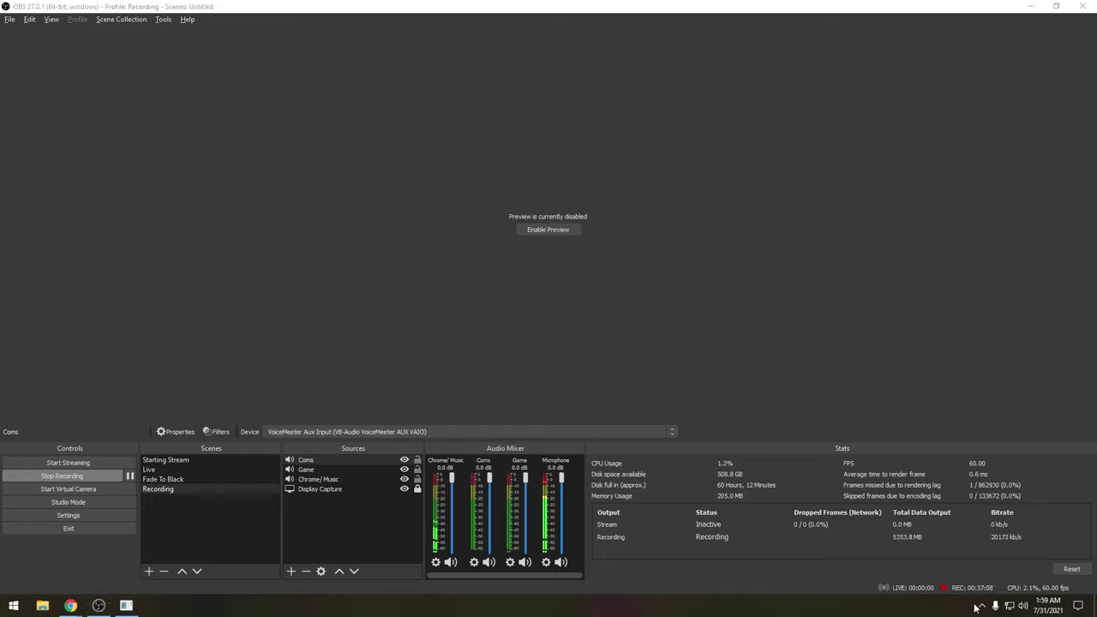
pyautogui.click(971, 583)
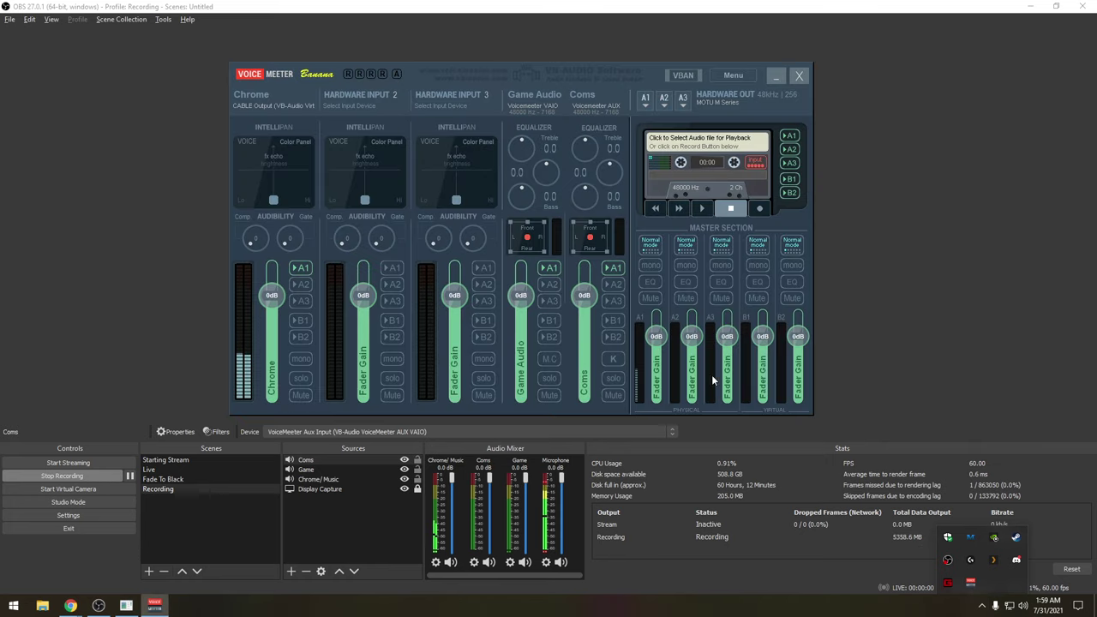
# Step: Close the VoiceMeeter Banana window to return to OBS
pyautogui.click(799, 77)
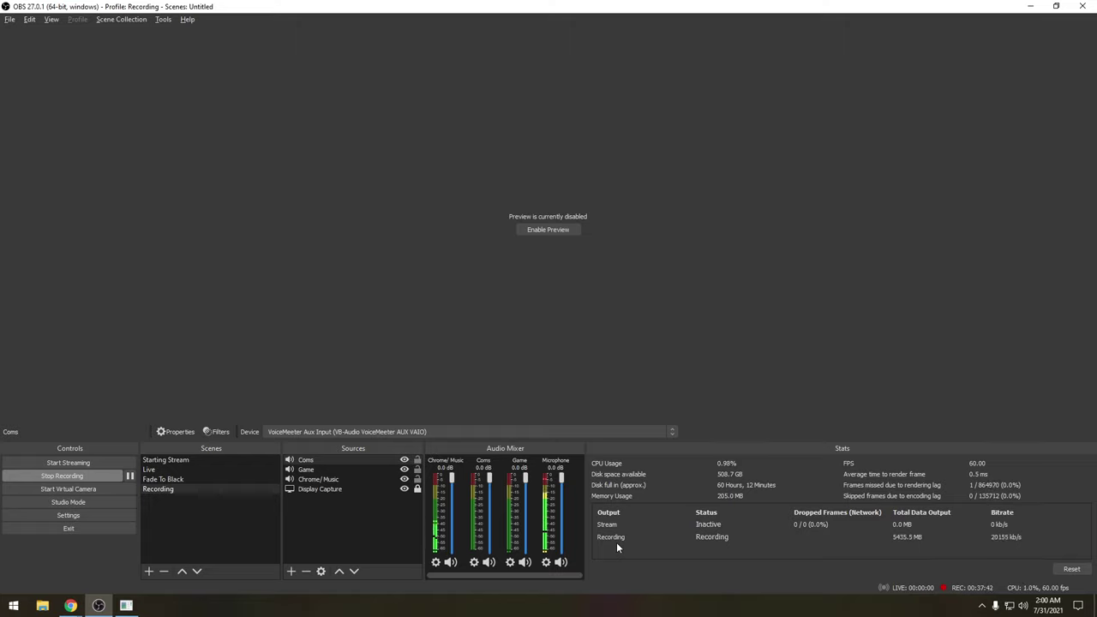
# Step: Open the Microphone filters (Expander, SlickEQ, Nova, Compressor), raise the window, and switch to Chrome
pyautogui.click(546, 563)
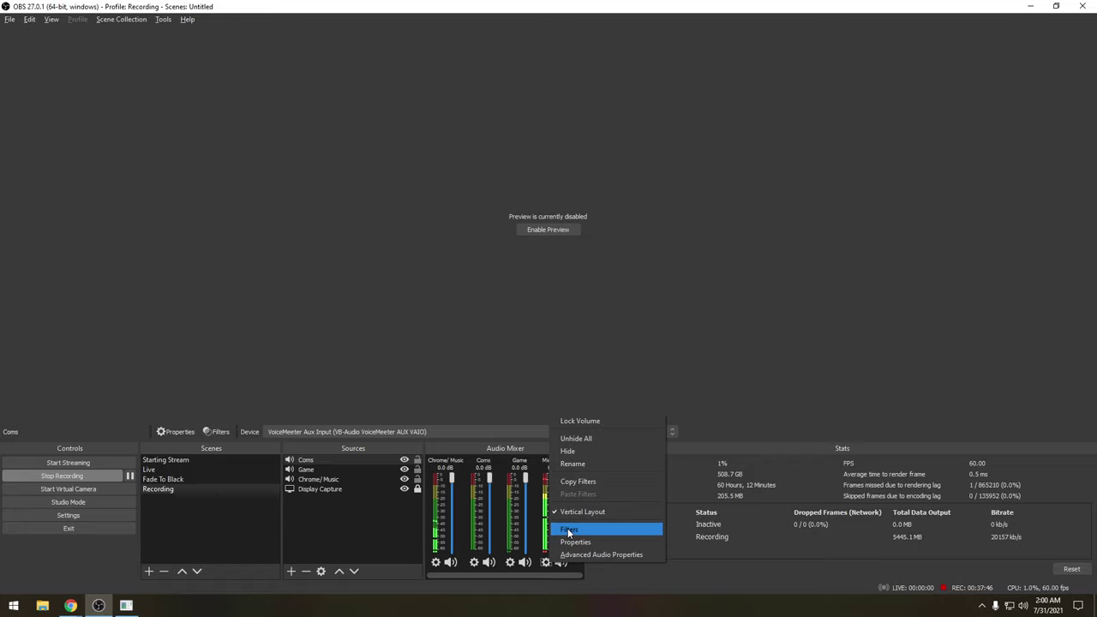
pyautogui.click(569, 530)
pyautogui.moveTo(463, 90); pyautogui.dragTo(459, 19)
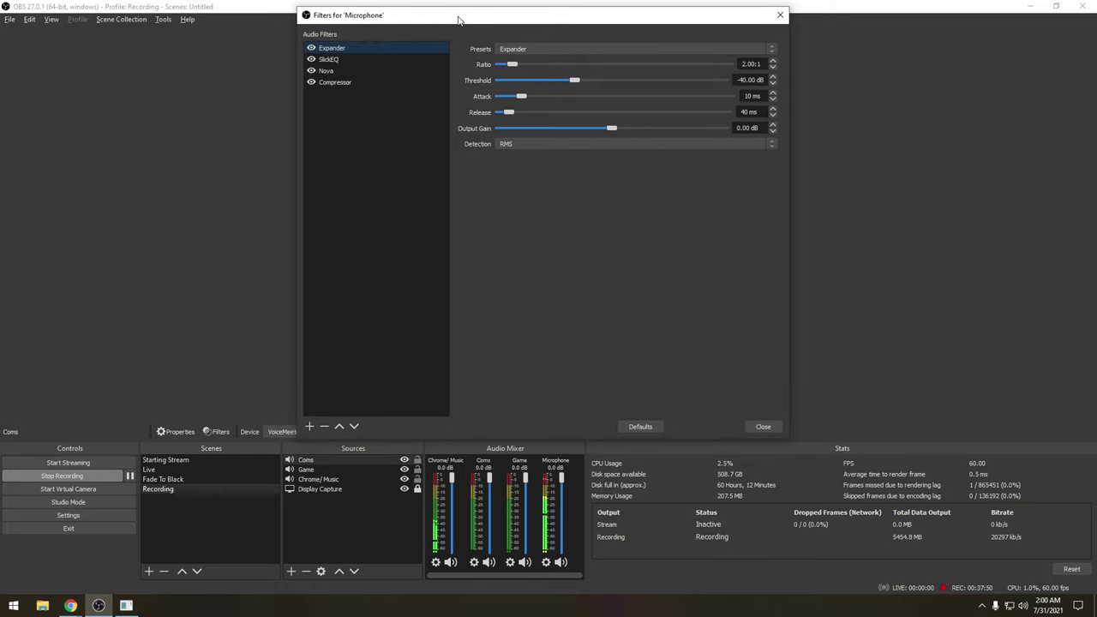
pyautogui.moveTo(70, 606)
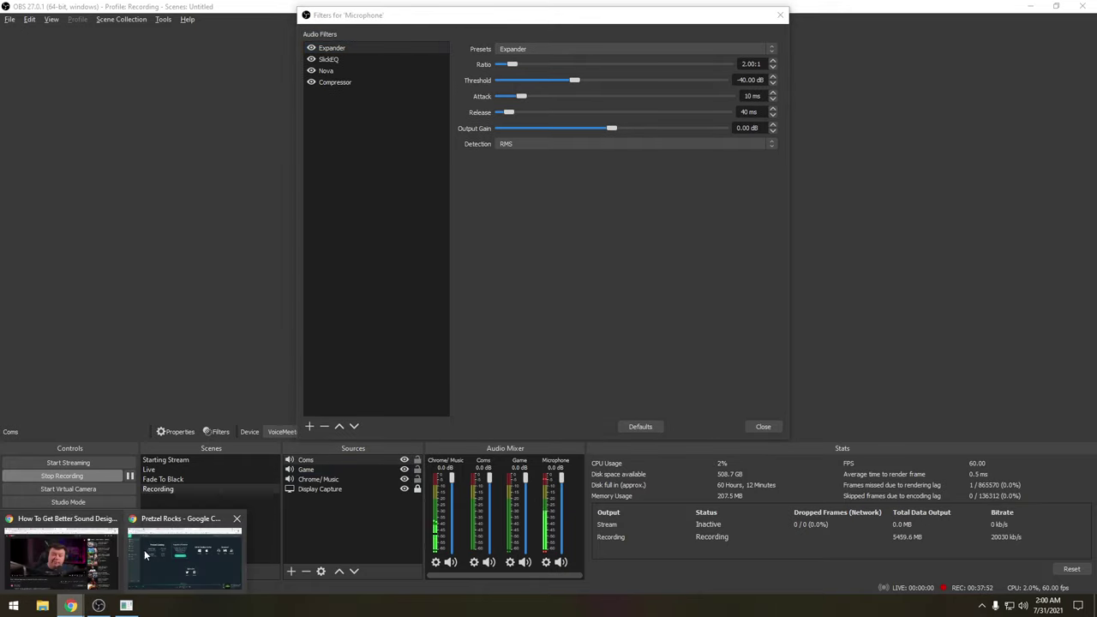
pyautogui.click(180, 549)
# Step: View the 'How To Improve Your Mic Audio In OBS Studio' tutorial, then go to the Tokyo Dawn Labs tab
pyautogui.click(339, 9)
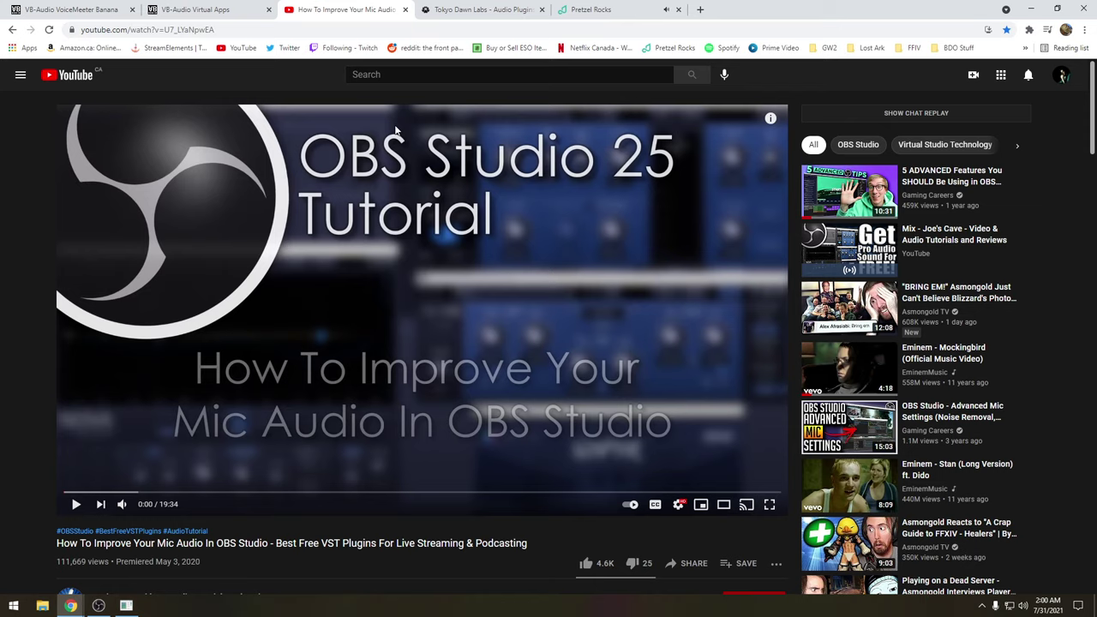
pyautogui.scroll(-2, 375, 300)
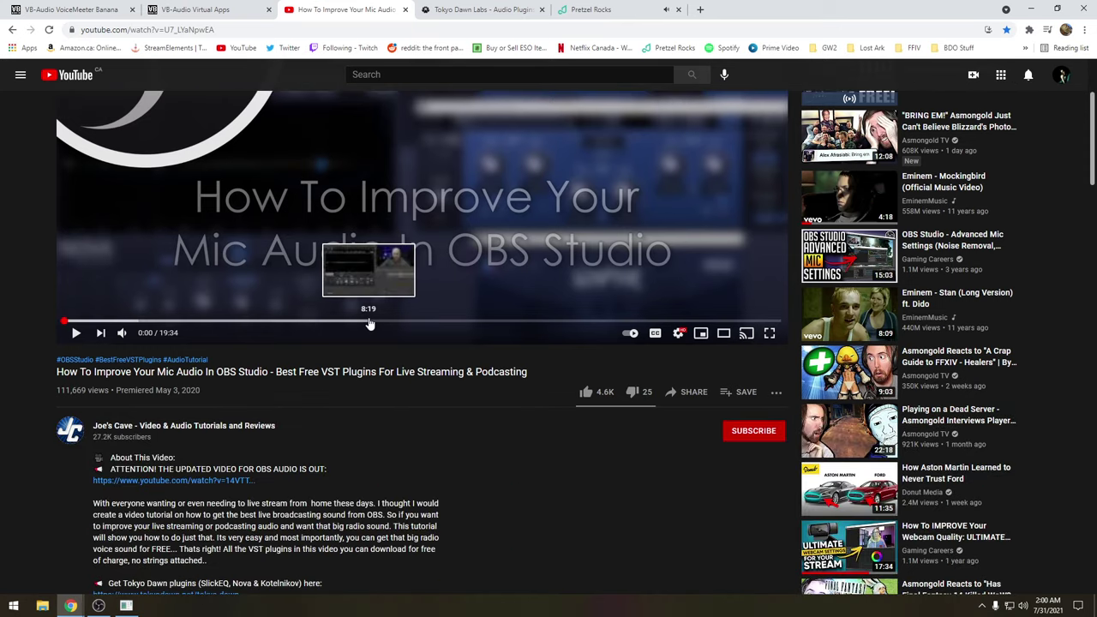
pyautogui.scroll(2, 419, 116)
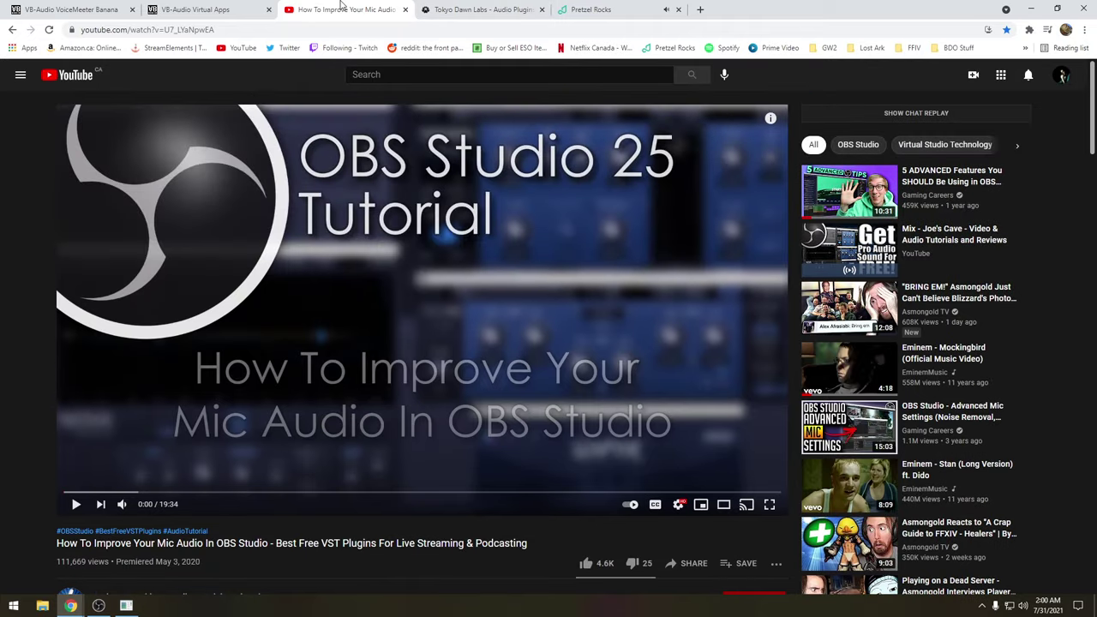
pyautogui.hotkey('ctrl', 'Tab')
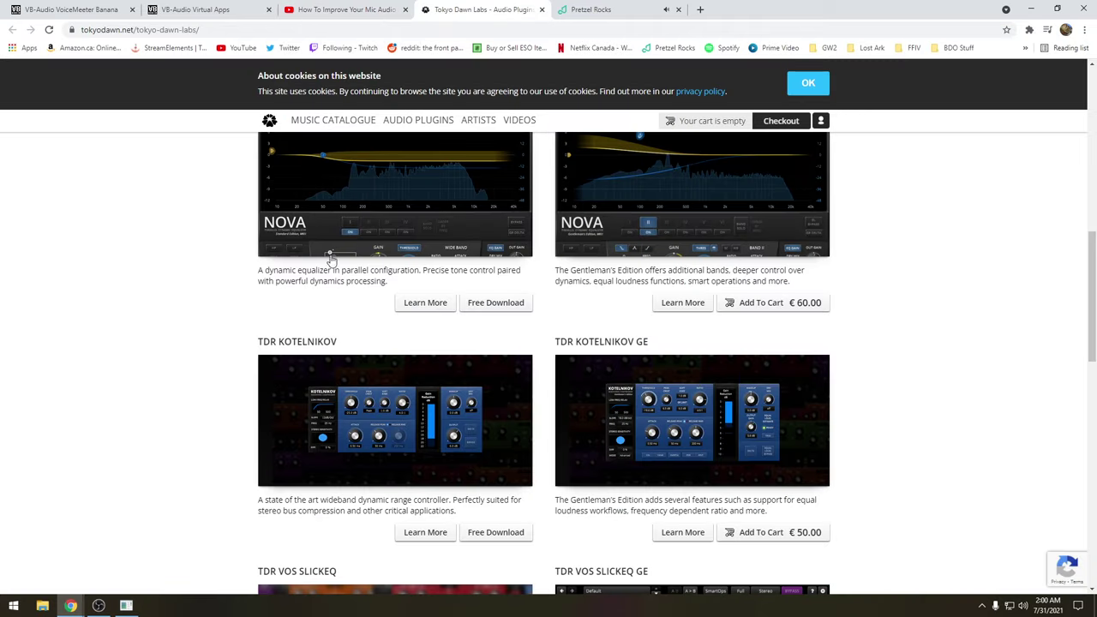
# Step: Browse the Tokyo Dawn Labs free plugins, such as TDR Nova and Kotelnikov, then return to OBS
pyautogui.scroll(8, 172, 226)
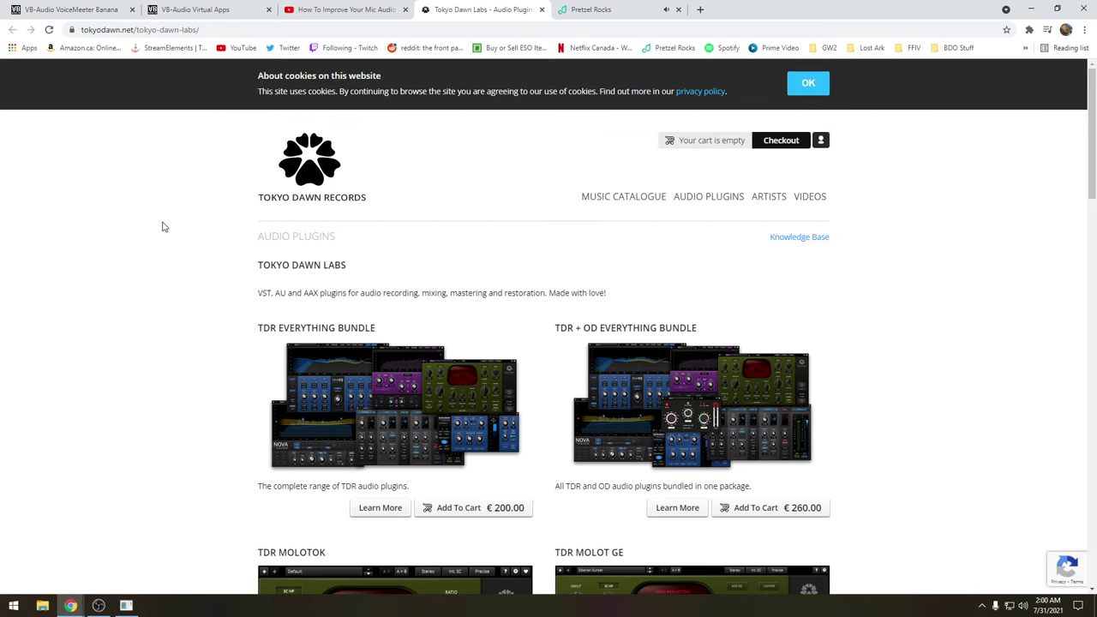
pyautogui.scroll(-5, 165, 226)
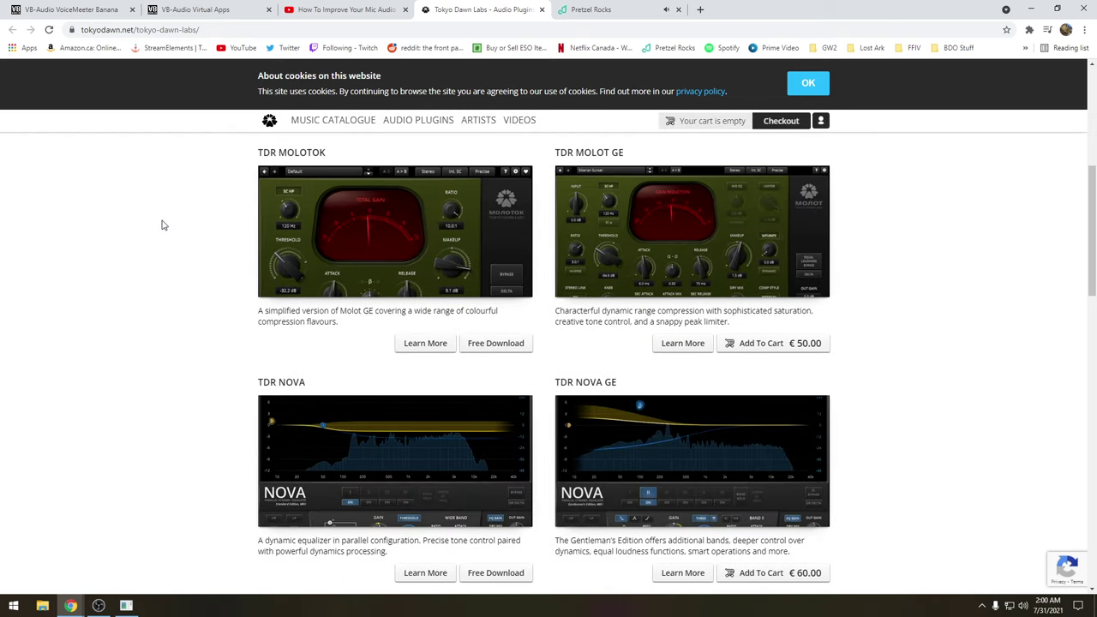
pyautogui.scroll(-15, 165, 225)
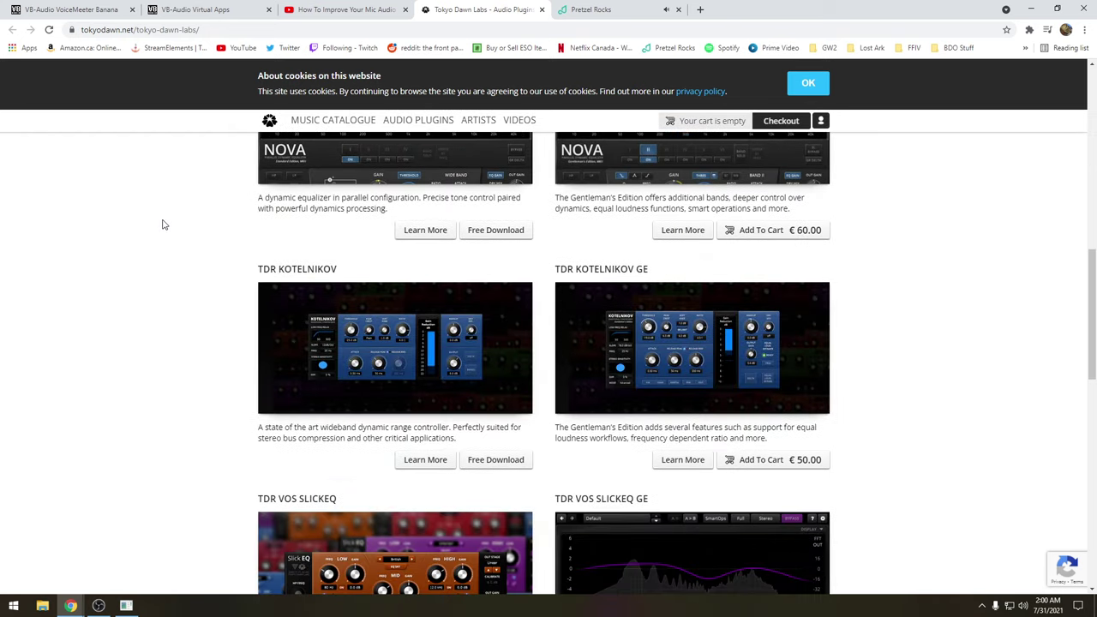
pyautogui.scroll(15, 165, 225)
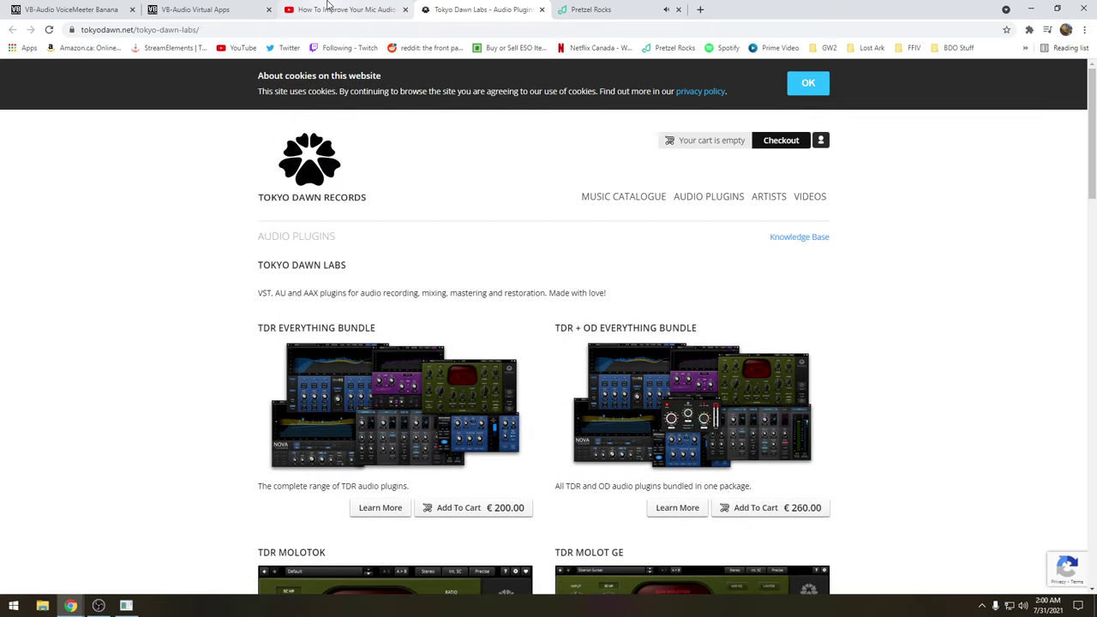
pyautogui.click(98, 606)
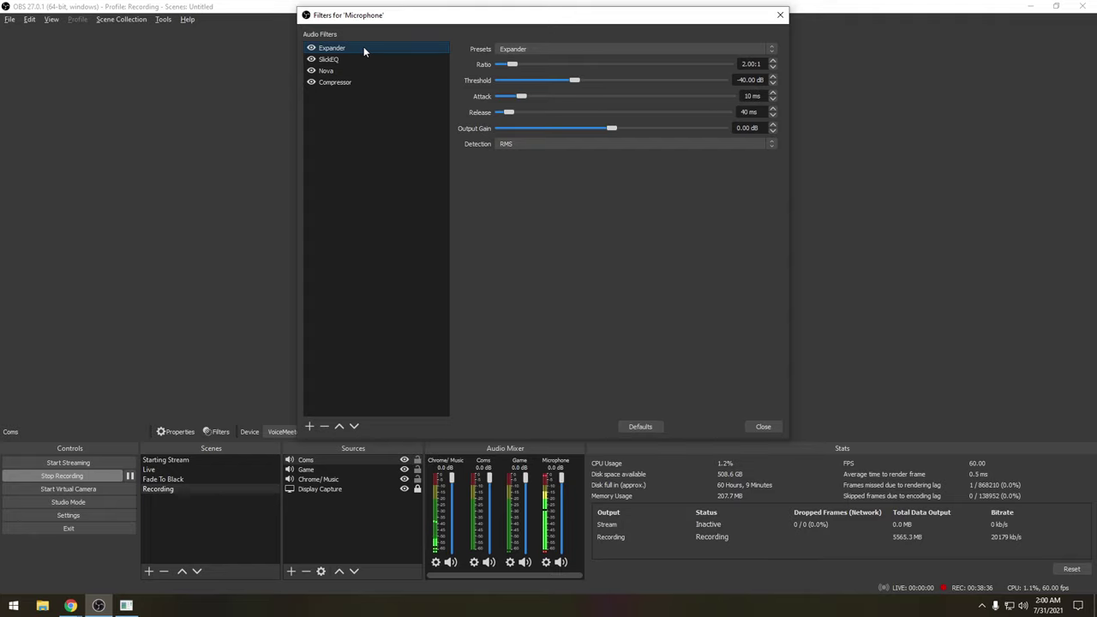
# Step: Close the Microphone filters window and reopen the Microphone channel's options menu
pyautogui.click(759, 427)
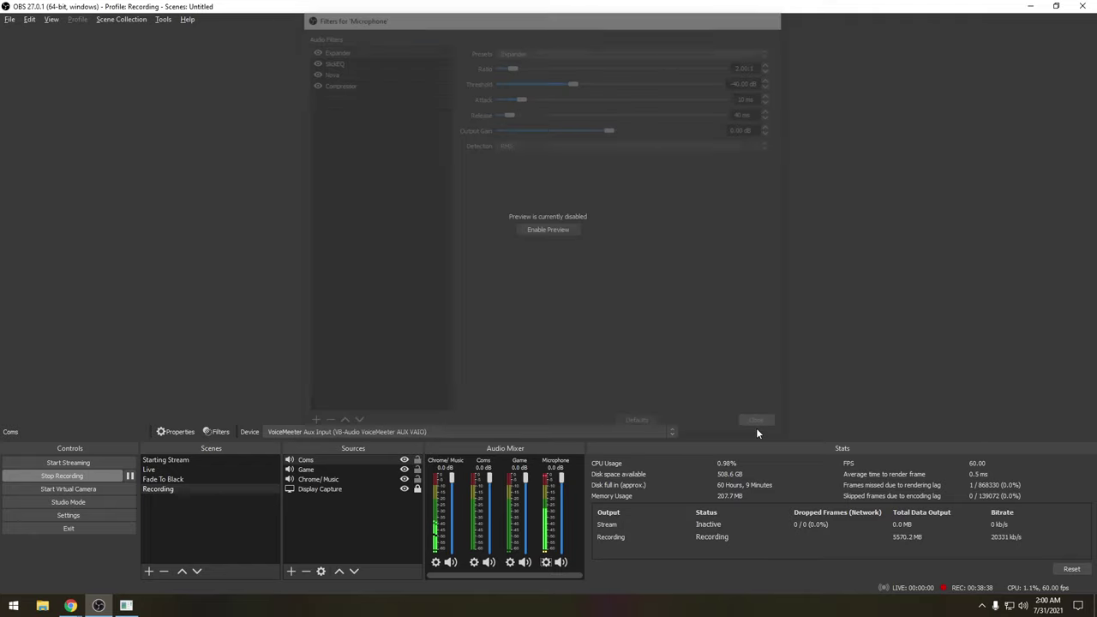
pyautogui.click(546, 563)
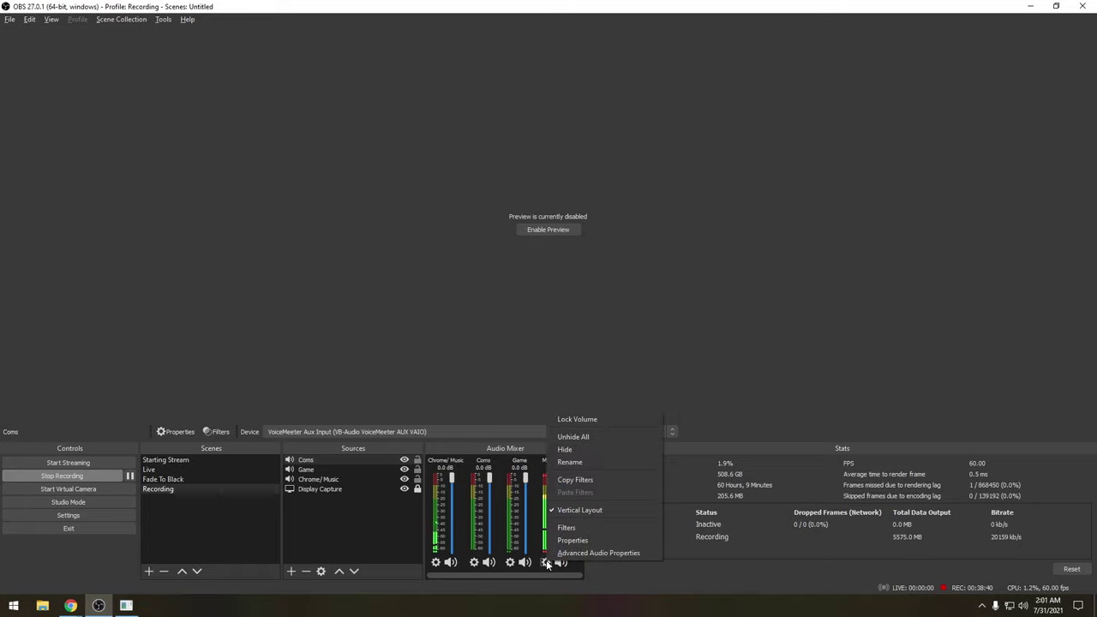
pyautogui.click(546, 563)
# Step: Reopen the Microphone filters window and drag it toward the top-left of the screen
pyautogui.click(546, 562)
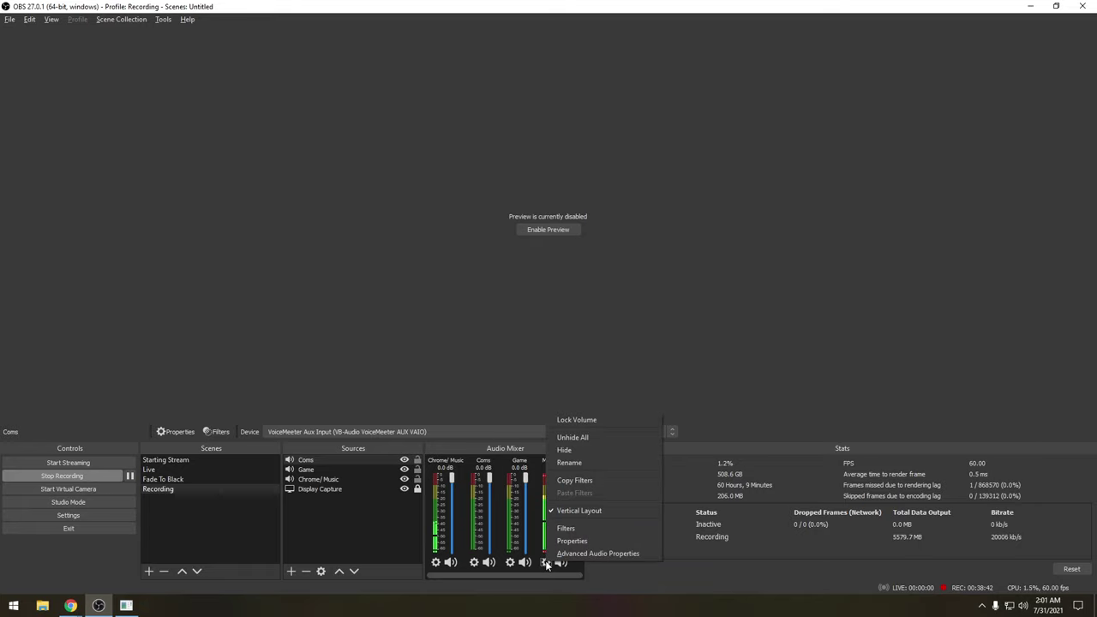
pyautogui.click(569, 528)
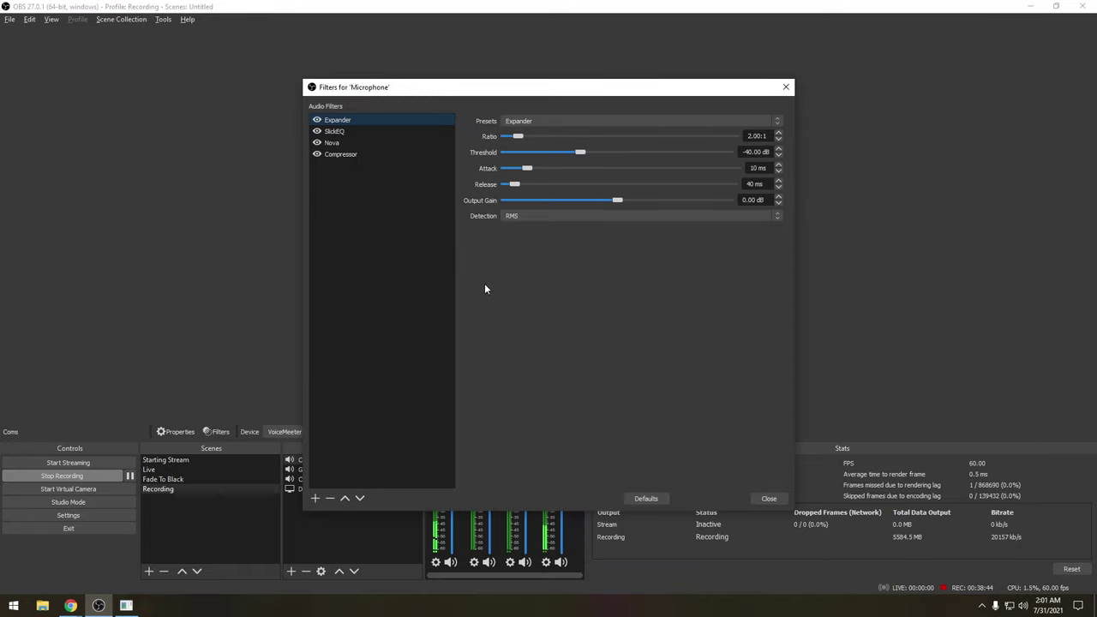
pyautogui.moveTo(410, 79); pyautogui.dragTo(402, 59)
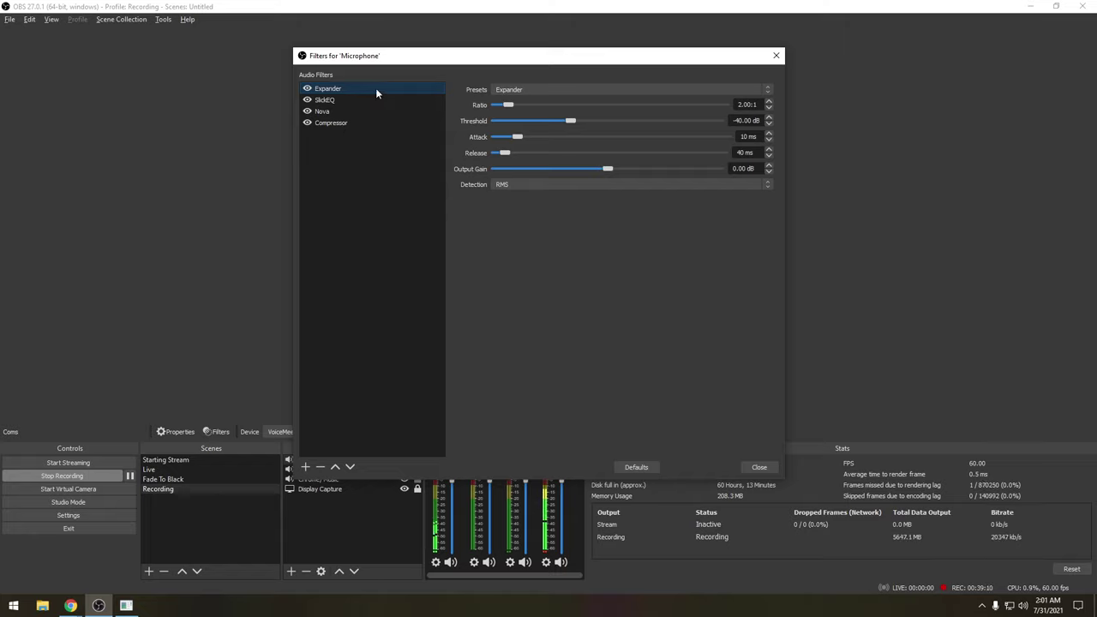
pyautogui.moveTo(410, 57); pyautogui.dragTo(333, 17)
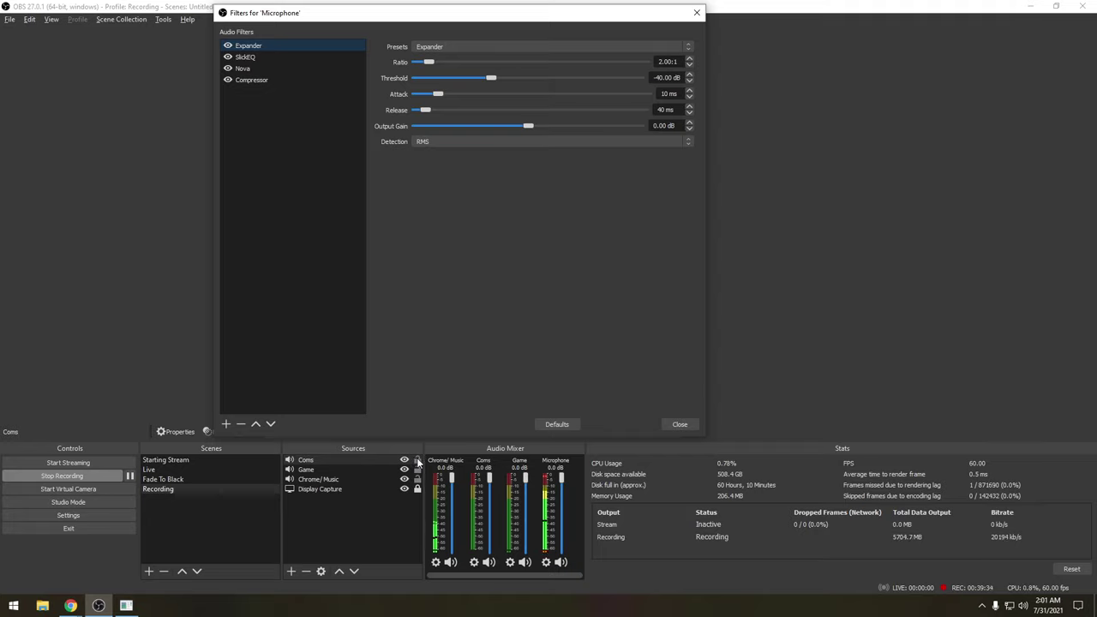
# Step: Lock the Display Capture and Coms sources, then reselect Expander and open the add-filter list
pyautogui.click(417, 481)
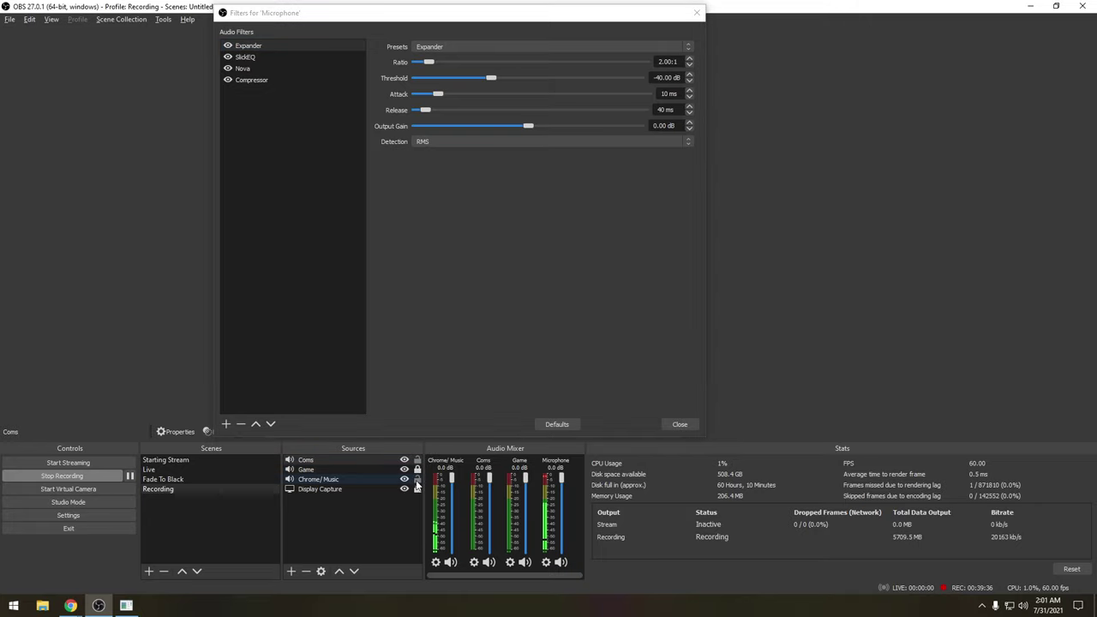
pyautogui.click(417, 489)
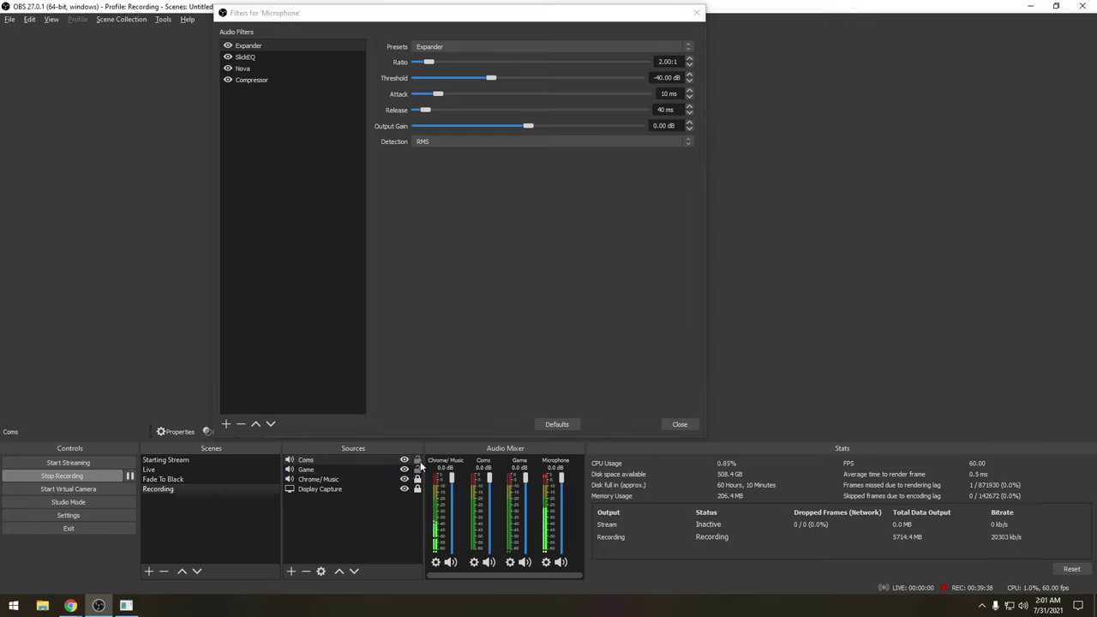
pyautogui.click(417, 460)
pyautogui.click(313, 47)
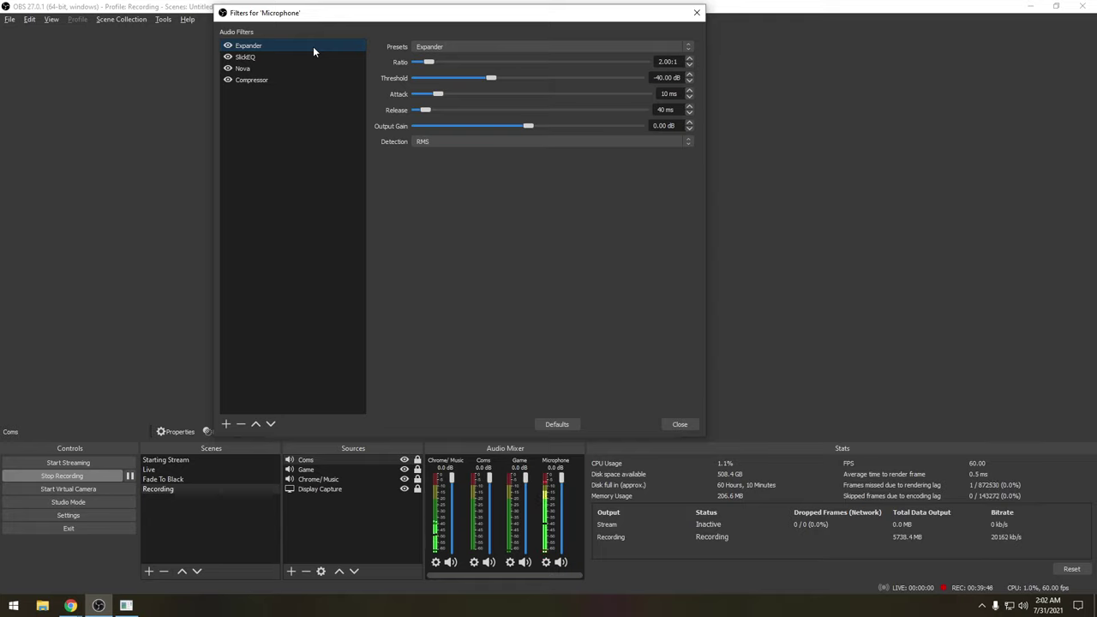
pyautogui.click(227, 424)
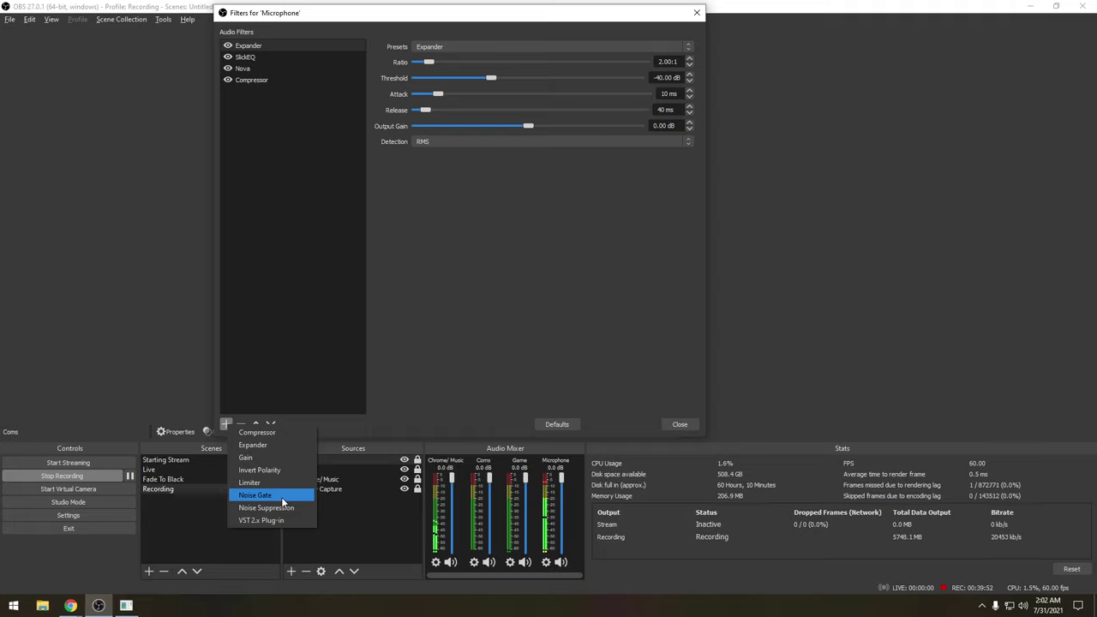
# Step: Close the add-filter menu without adding any filter
pyautogui.click(468, 350)
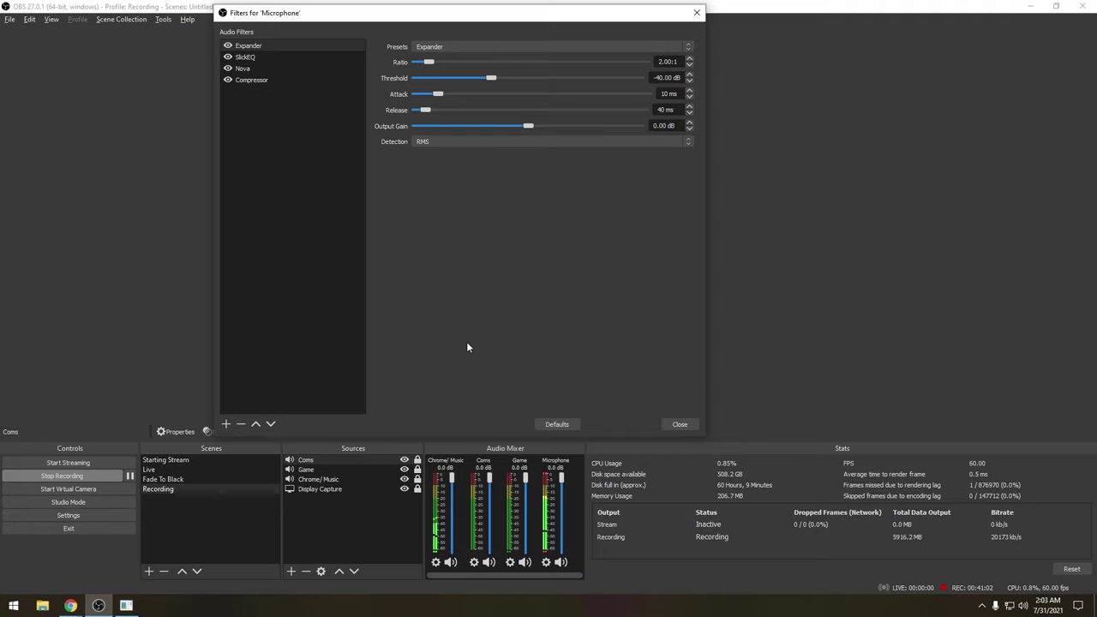
# Step: Add a Noise Suppression filter to the microphone, keeping the RNNoise method
pyautogui.click(226, 424)
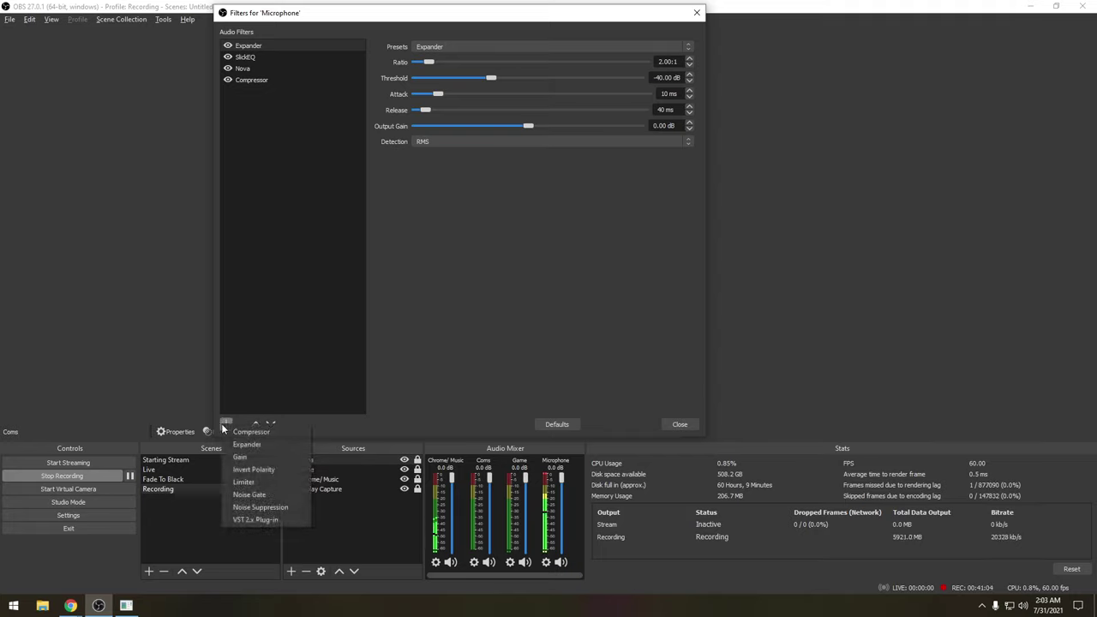
pyautogui.click(269, 507)
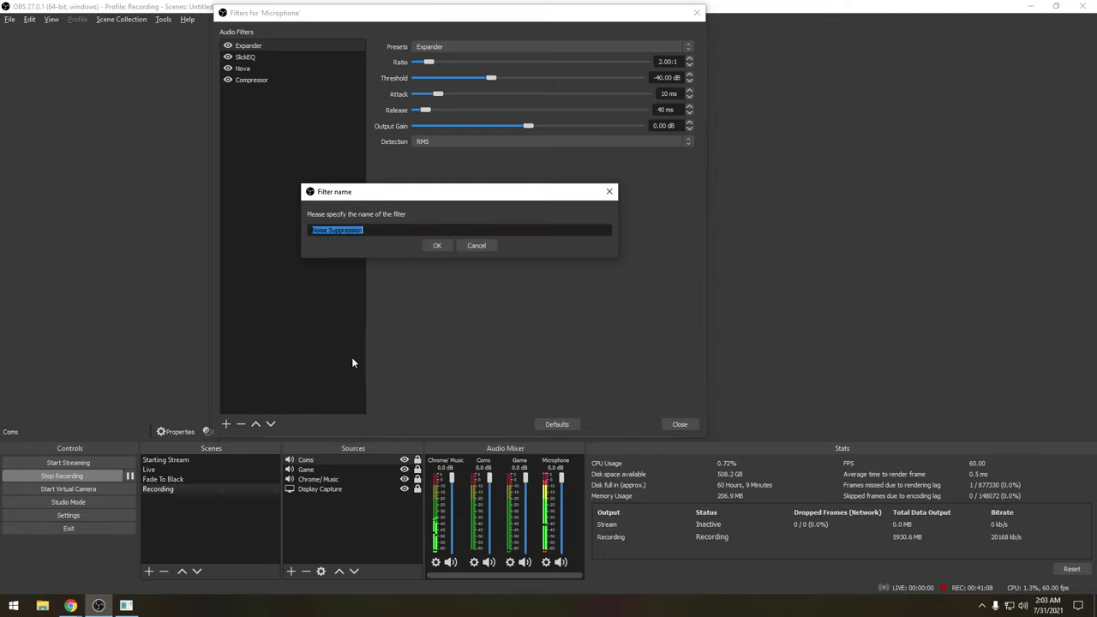
pyautogui.click(437, 245)
pyautogui.click(492, 46)
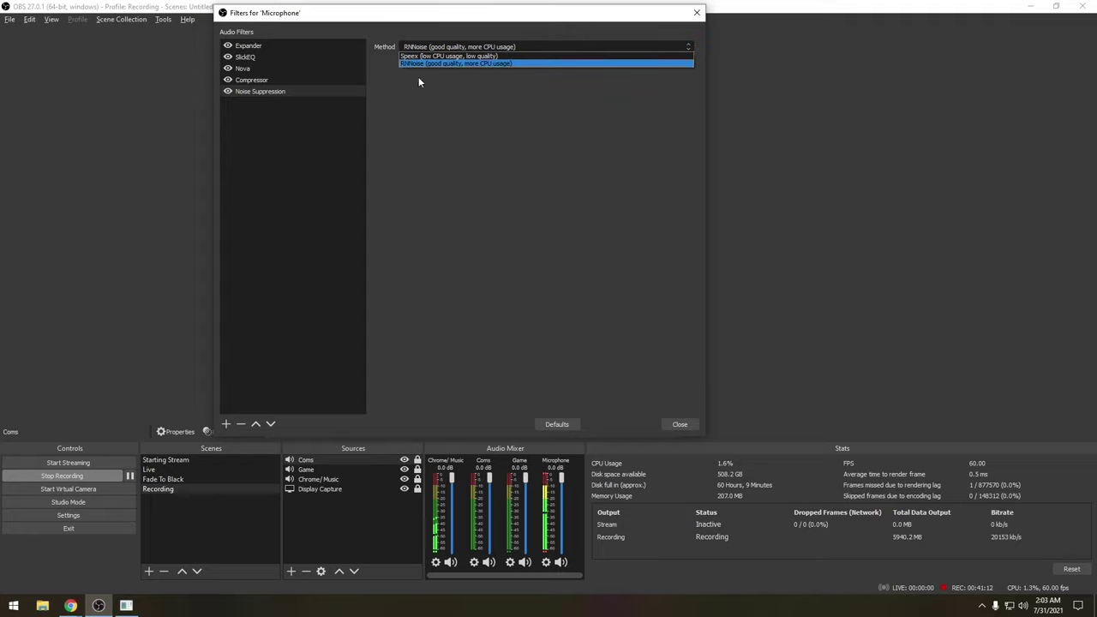
pyautogui.click(275, 95)
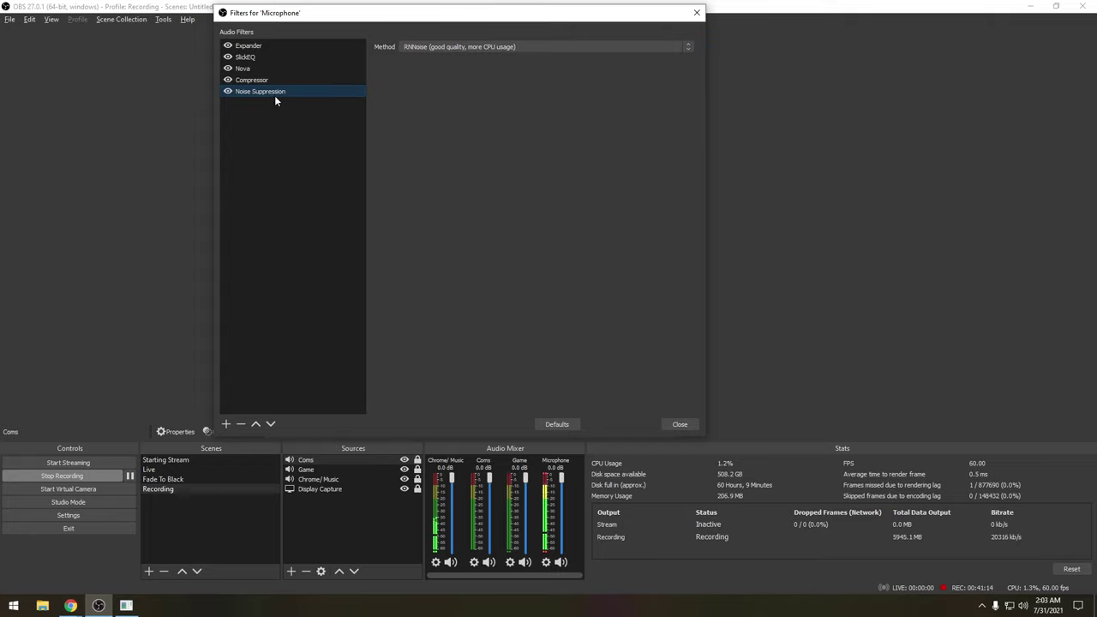
# Step: Remove the Noise Suppression filter and return to the Expander settings
pyautogui.click(241, 424)
pyautogui.click(504, 244)
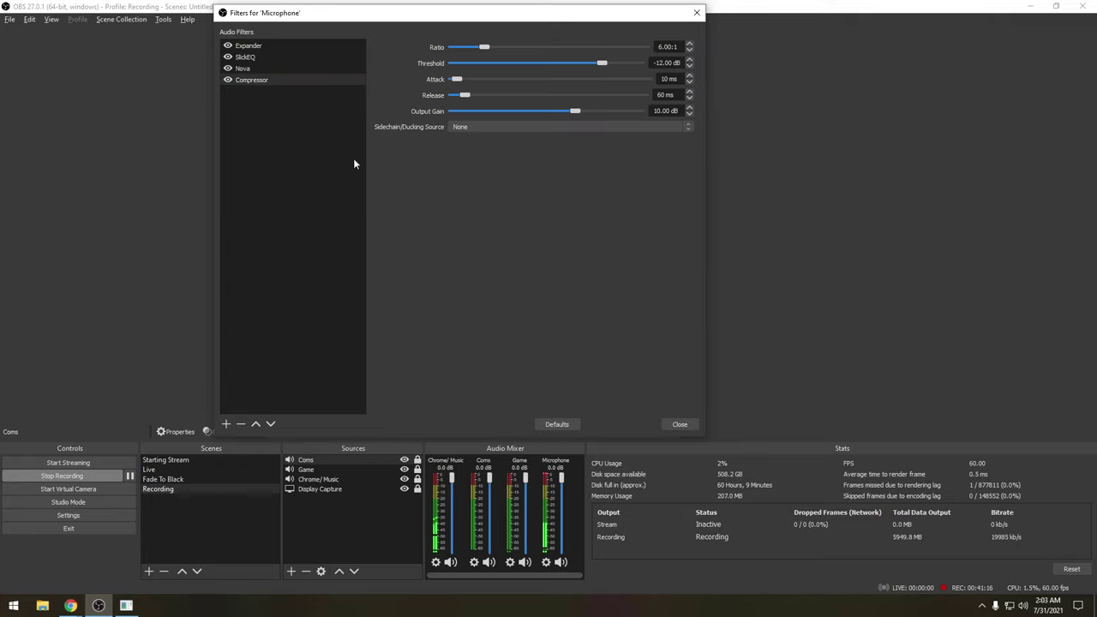
pyautogui.click(271, 48)
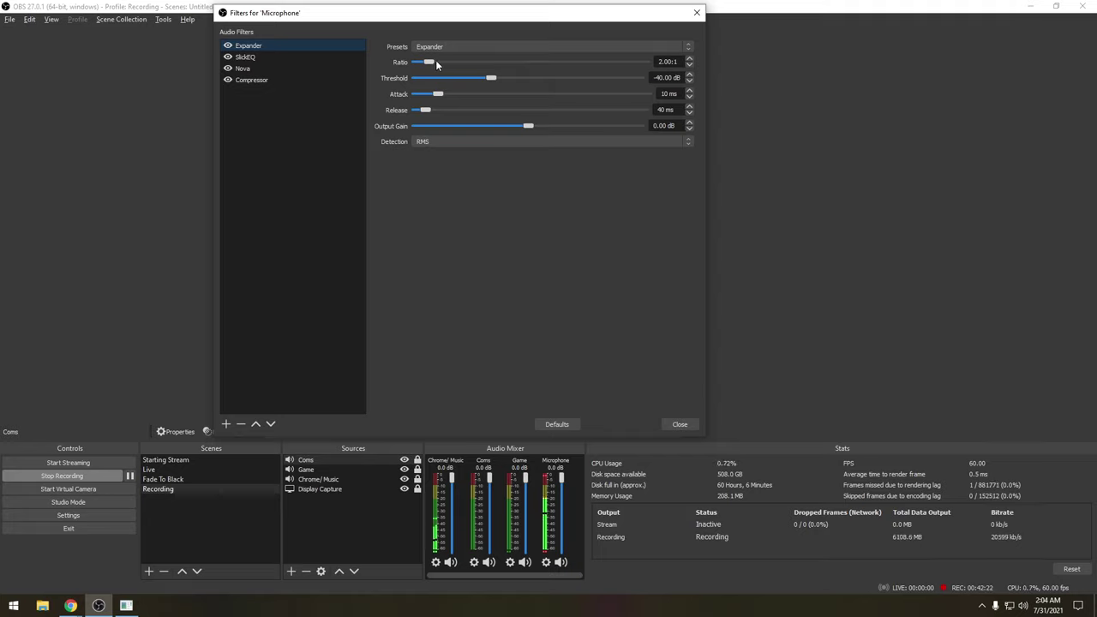
pyautogui.moveTo(436, 60)
pyautogui.mouseDown()
pyautogui.moveTo(560, 59)
pyautogui.moveTo(438, 66)
pyautogui.mouseUp()
pyautogui.moveTo(431, 66); pyautogui.dragTo(430, 66)
pyautogui.moveTo(491, 79); pyautogui.dragTo(363, 83)
pyautogui.moveTo(417, 78); pyautogui.dragTo(479, 85)
pyautogui.click(689, 75)
# Step: Open the SlickEQ filter's plug-in interface, move it right, and open the add-filter list
pyautogui.click(276, 60)
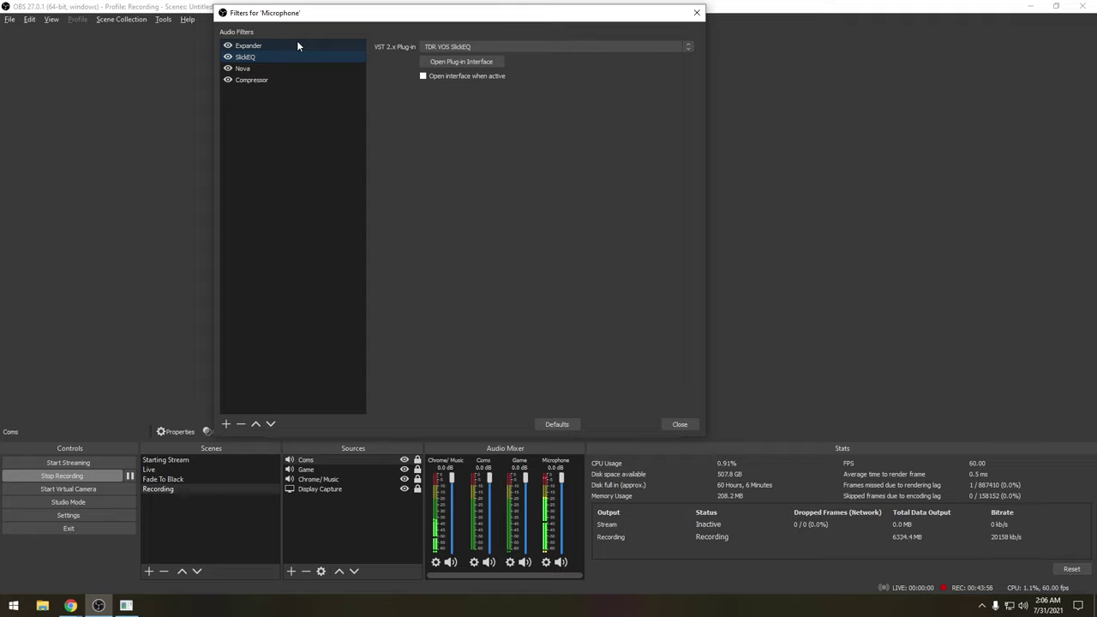
pyautogui.click(437, 62)
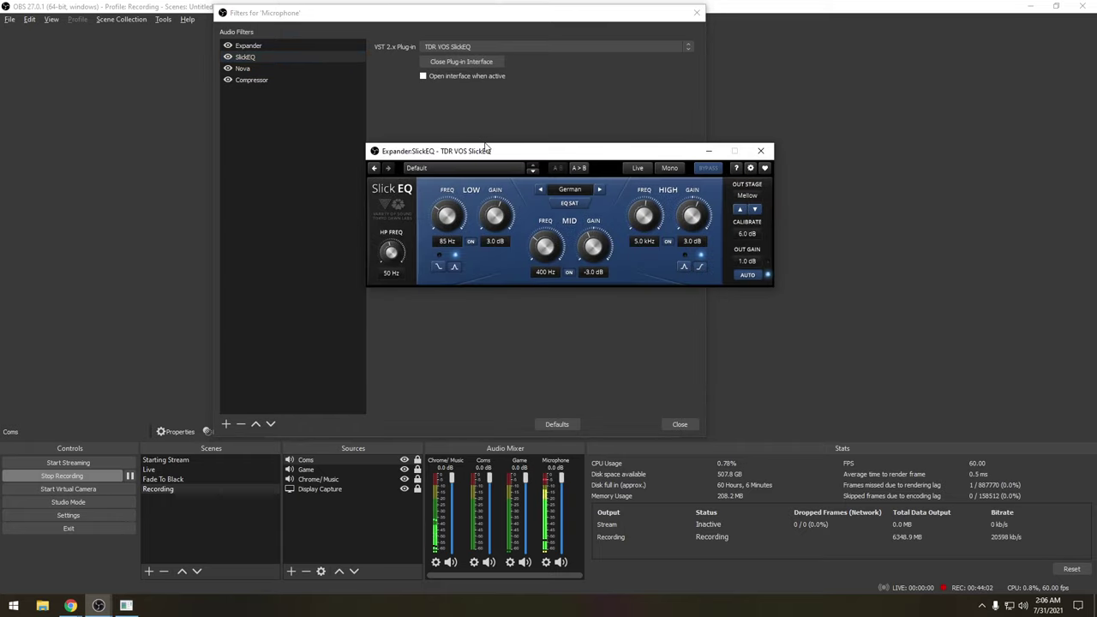
pyautogui.moveTo(486, 151); pyautogui.dragTo(691, 155)
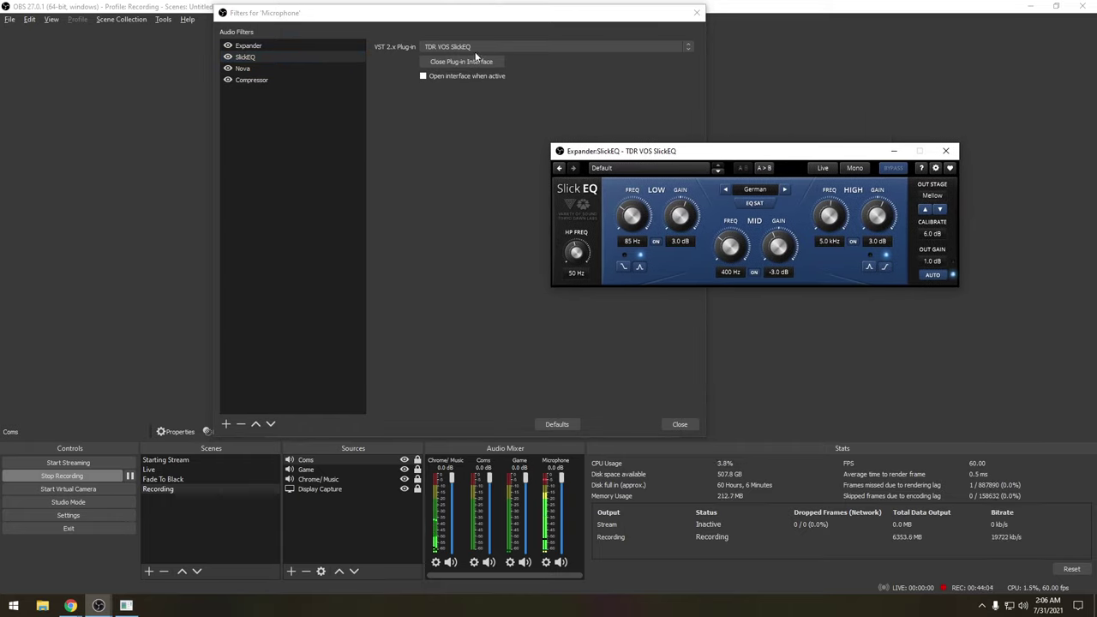
pyautogui.click(228, 424)
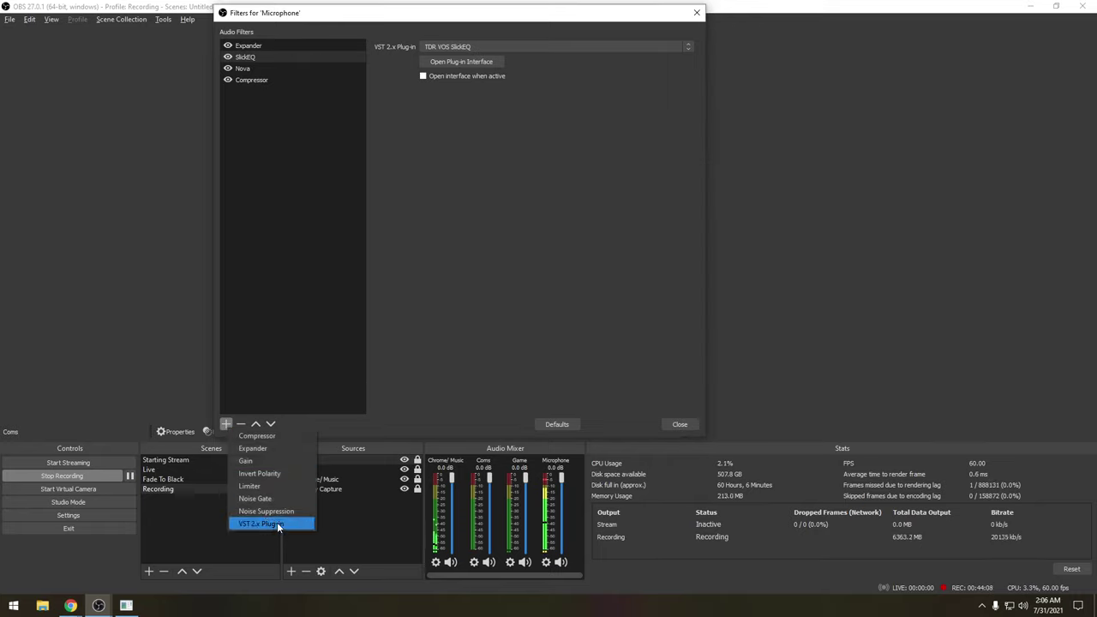
# Step: Dismiss the add menu, select TDR VOS SlickEQ as the VST plug-in, and open its interface
pyautogui.click(422, 327)
pyautogui.click(458, 46)
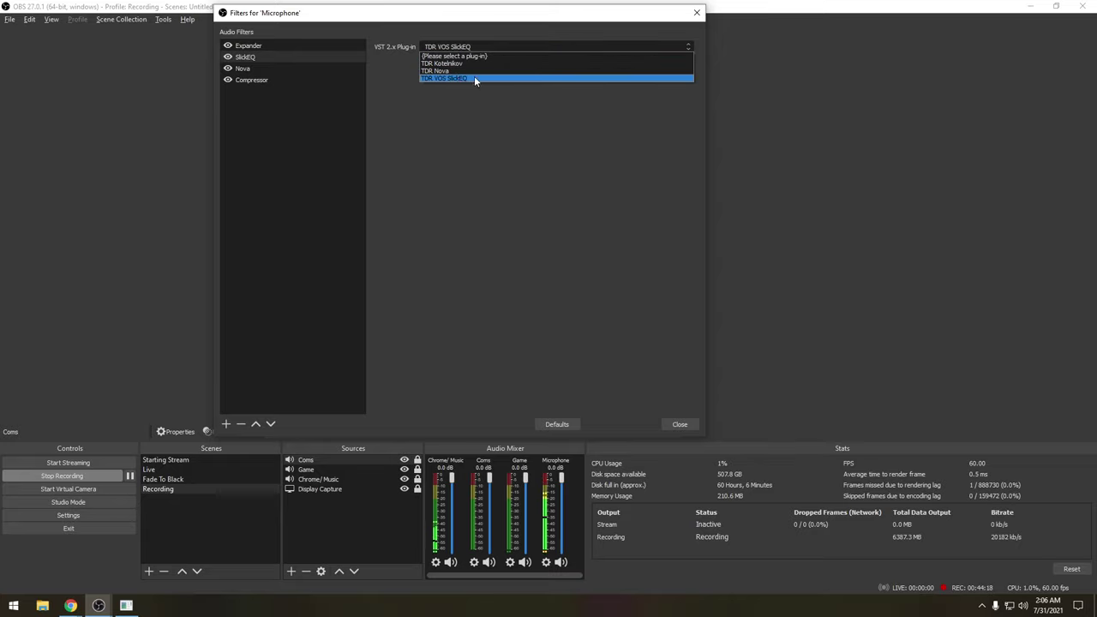
pyautogui.click(462, 80)
pyautogui.click(461, 61)
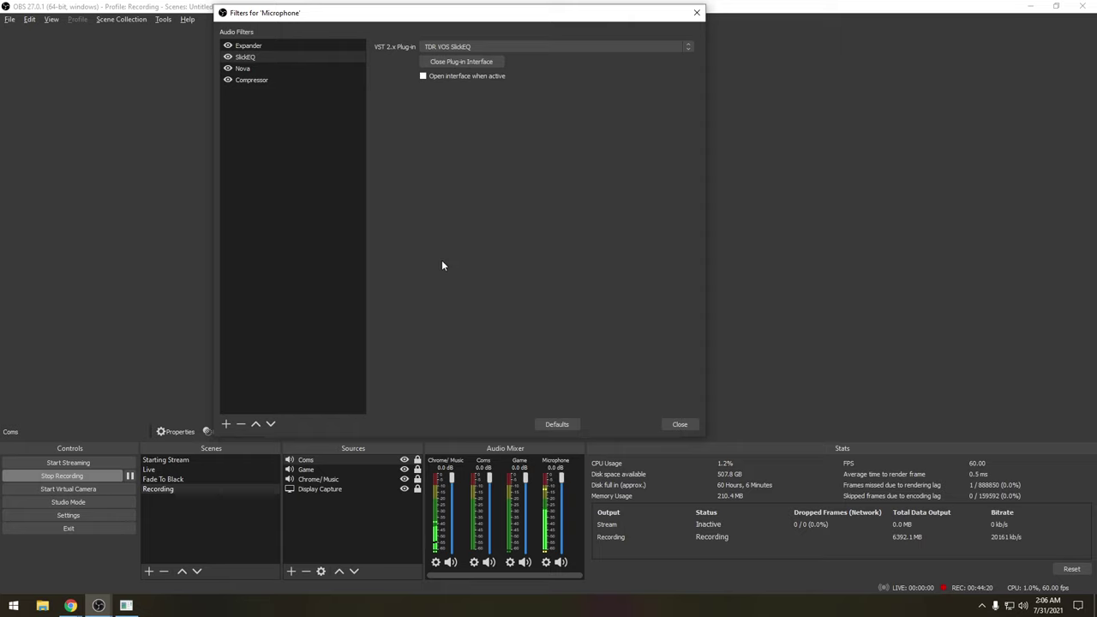
# Step: Bring the SlickEQ plug-in window forward, reposition it at the upper left, then close it
pyautogui.moveTo(99, 605)
pyautogui.click(189, 562)
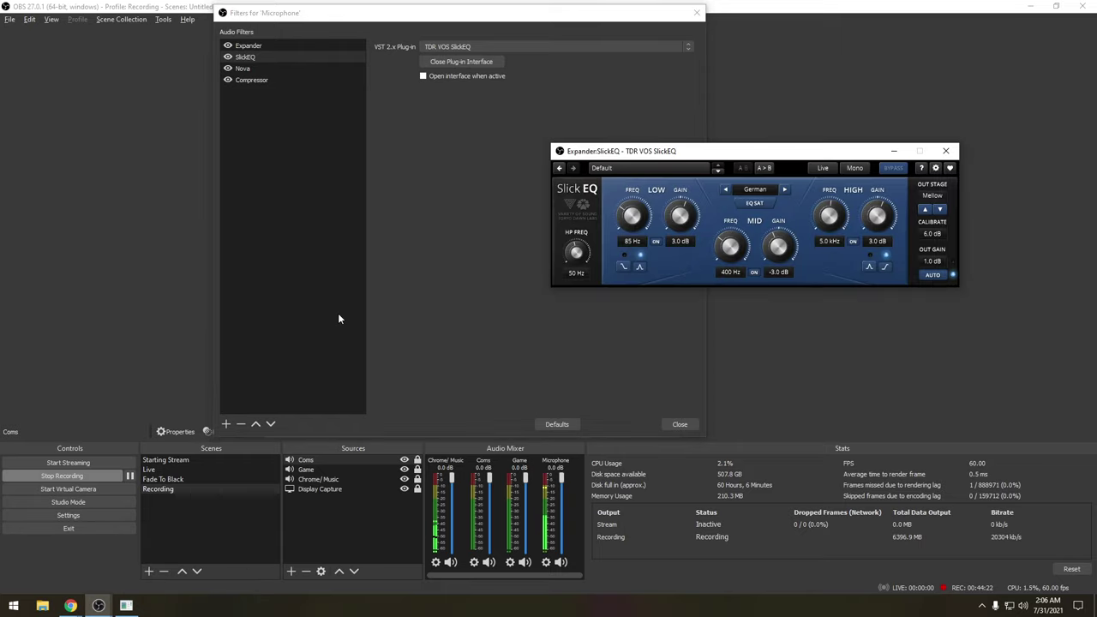
pyautogui.moveTo(623, 155); pyautogui.dragTo(188, 115)
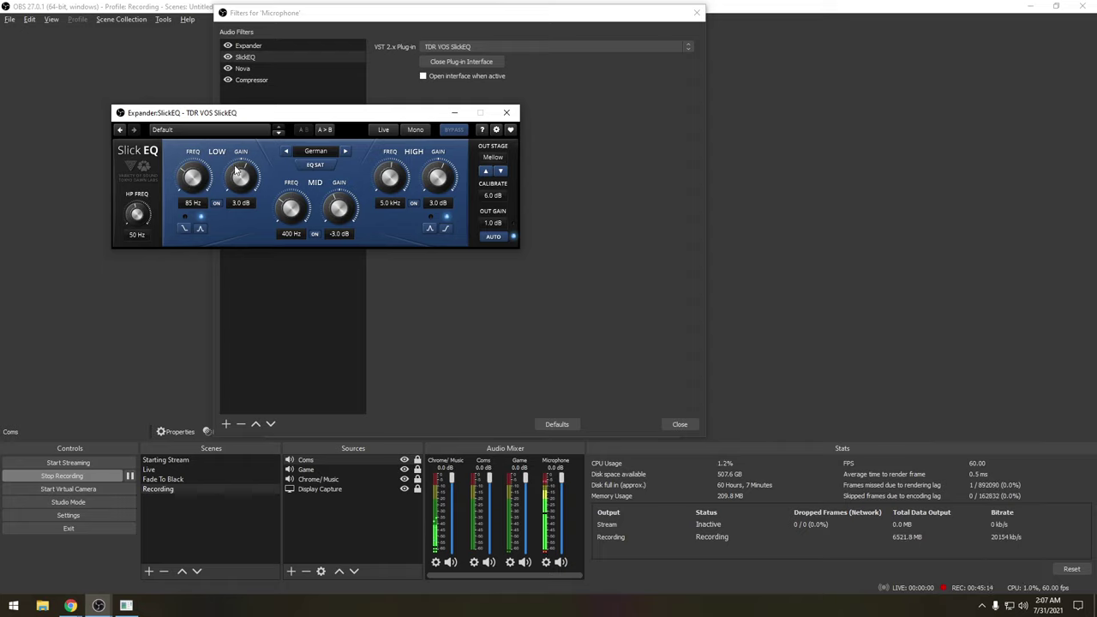
pyautogui.moveTo(288, 110); pyautogui.dragTo(196, 117)
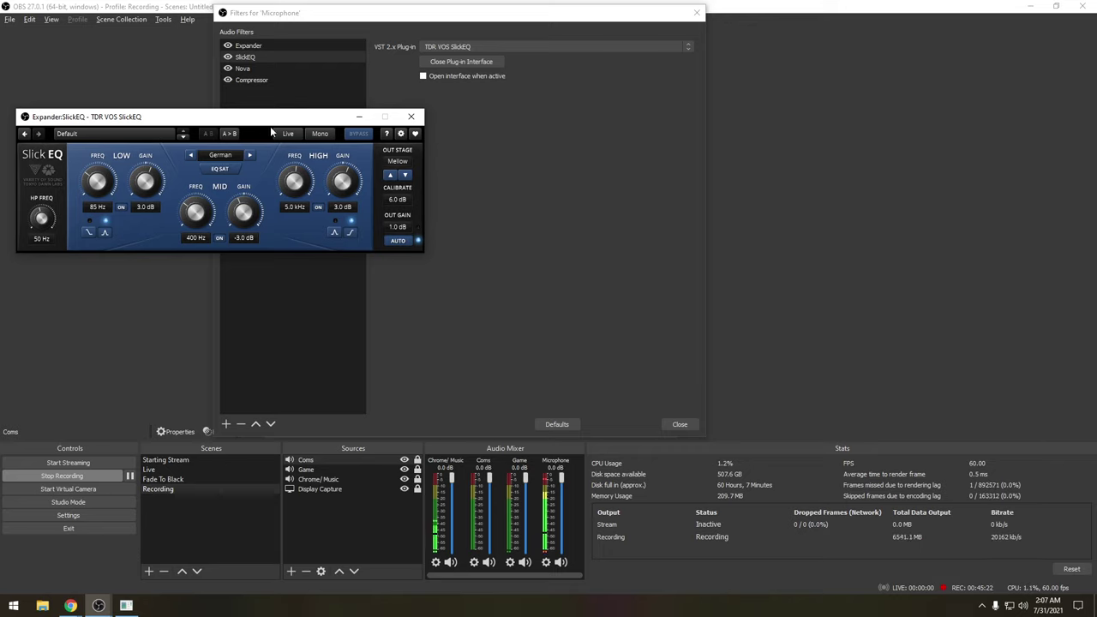
pyautogui.moveTo(220, 119); pyautogui.dragTo(229, 107)
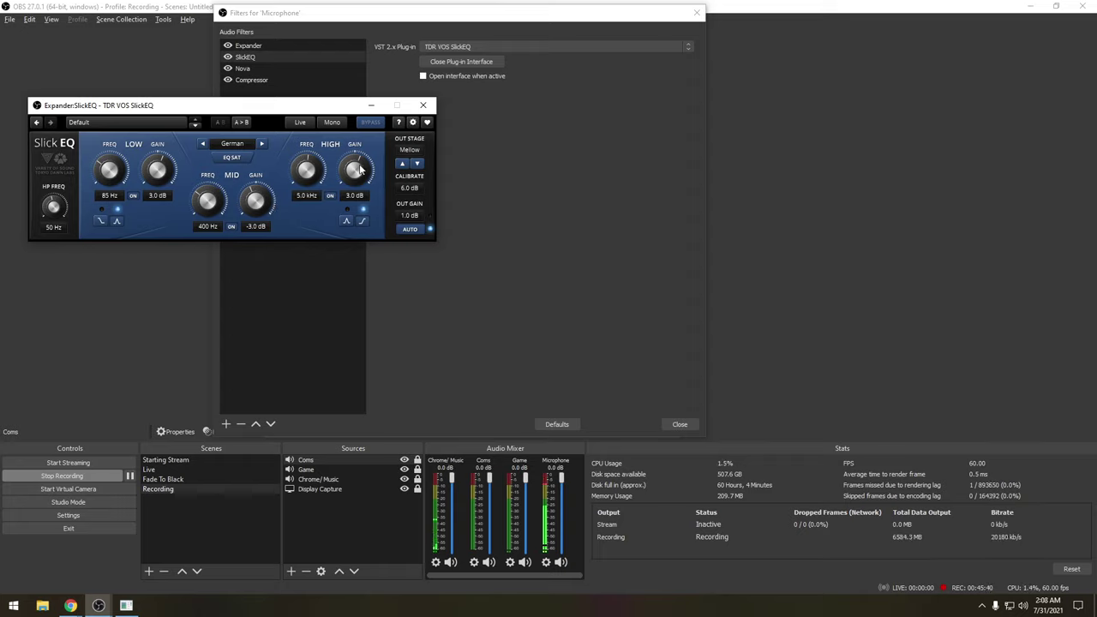
pyautogui.click(425, 107)
# Step: Select the Microphone's Nova filter and open its TDR Nova plug-in interface
pyautogui.click(260, 69)
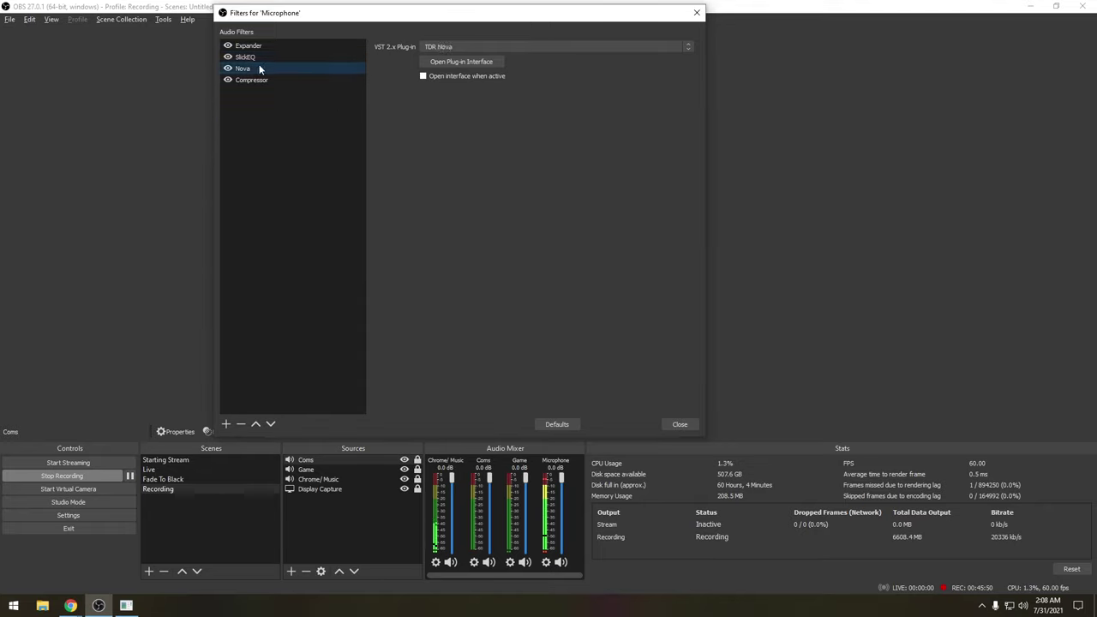
pyautogui.click(426, 60)
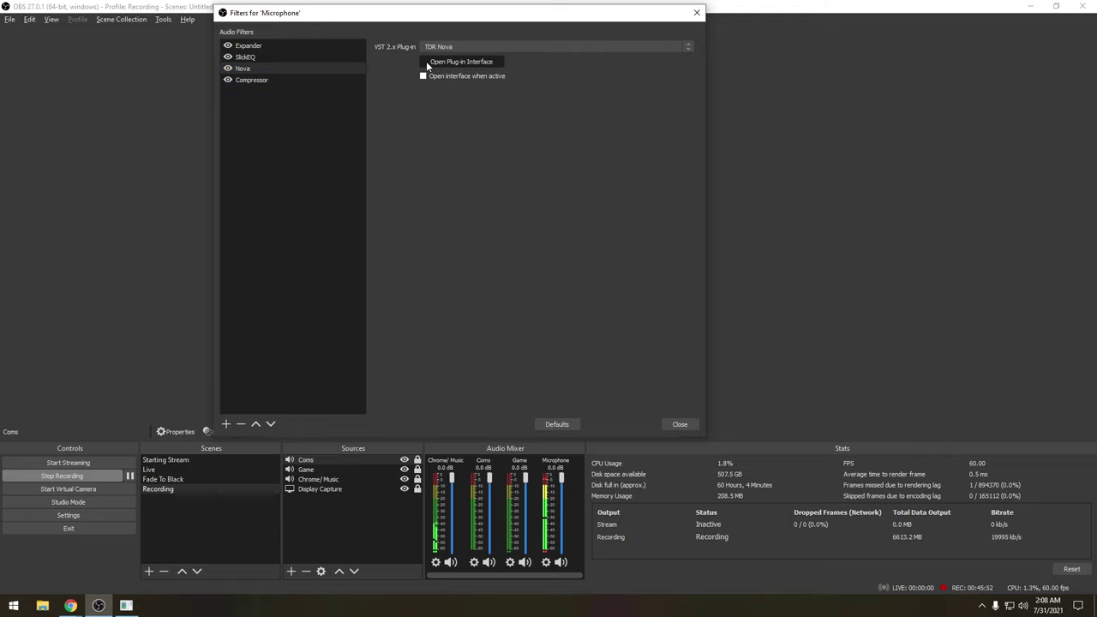
pyautogui.moveTo(515, 142); pyautogui.dragTo(262, 70)
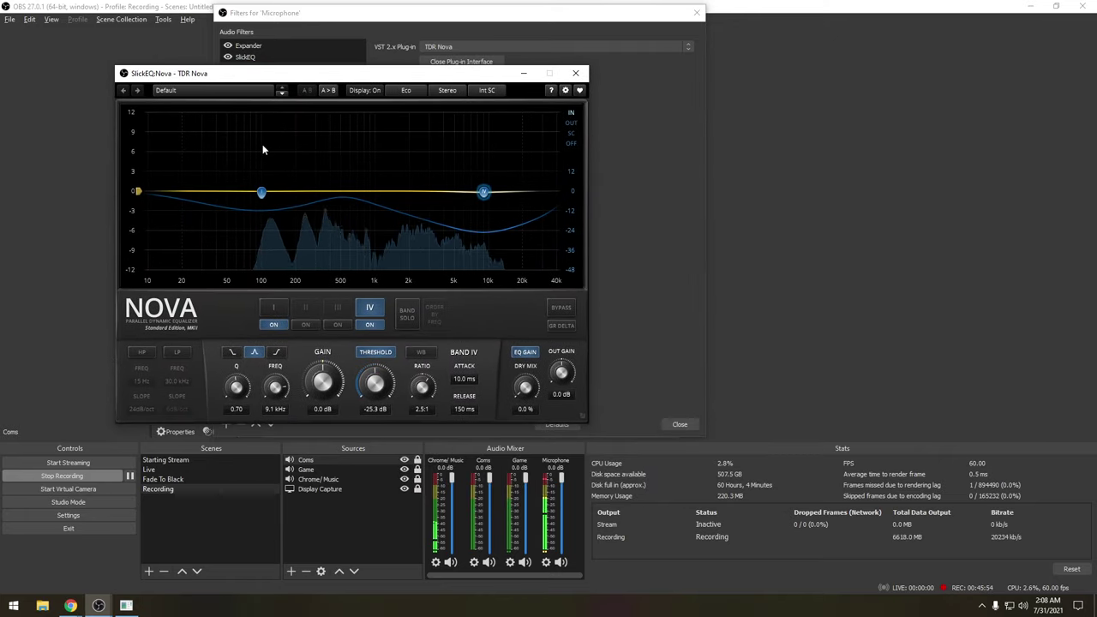
# Step: Inspect Nova band I, then band IV: 9.1 kHz, -25.3 dB threshold, 2.5:1 ratio
pyautogui.click(262, 193)
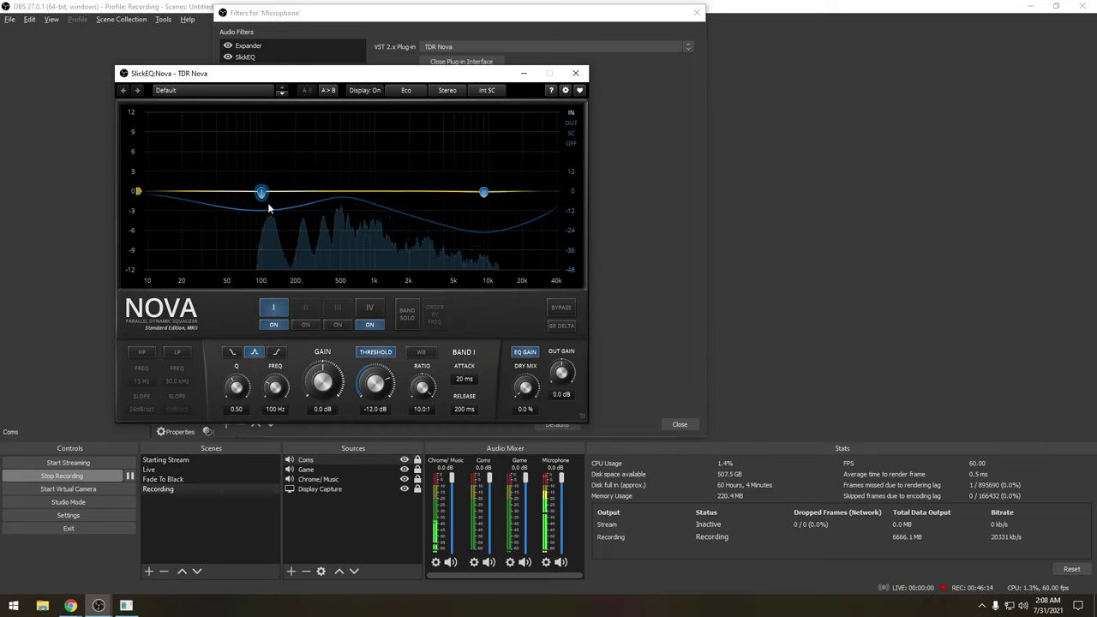
pyautogui.click(479, 227)
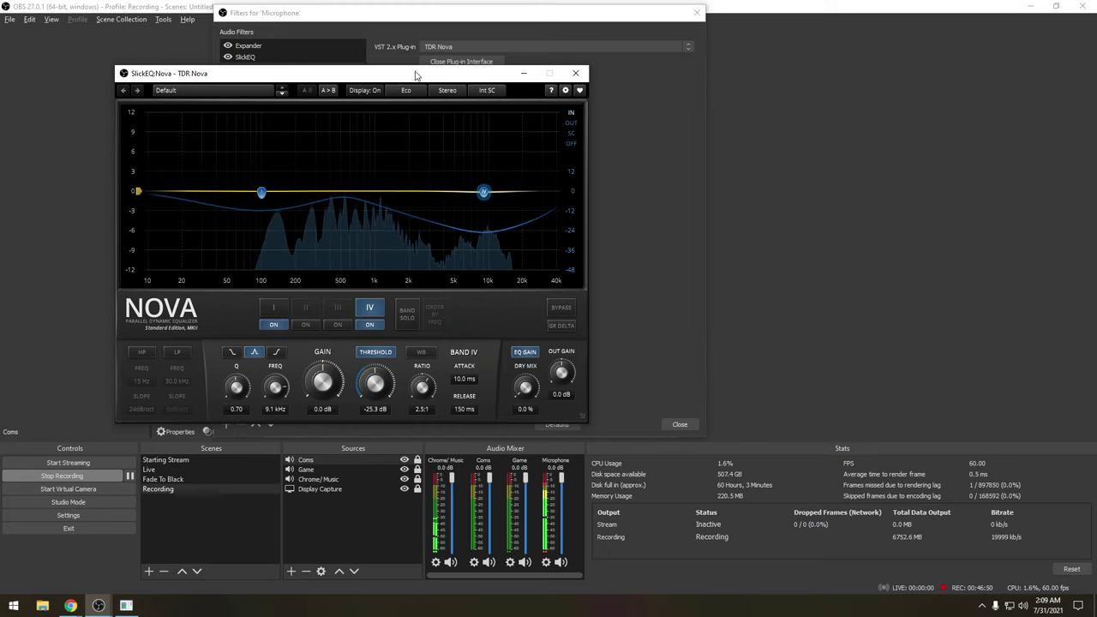
pyautogui.moveTo(416, 72); pyautogui.dragTo(420, 74)
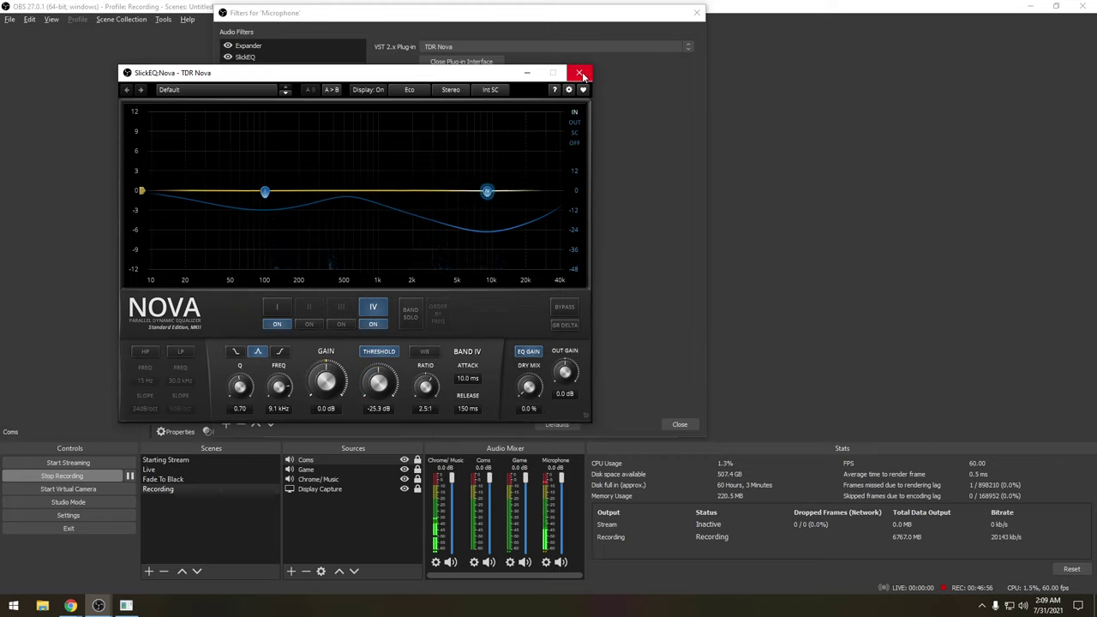
# Step: Close TDR Nova and view the Compressor: 6.00:1 ratio, -12.00 dB threshold, 10.00 dB gain
pyautogui.click(583, 74)
pyautogui.click(262, 79)
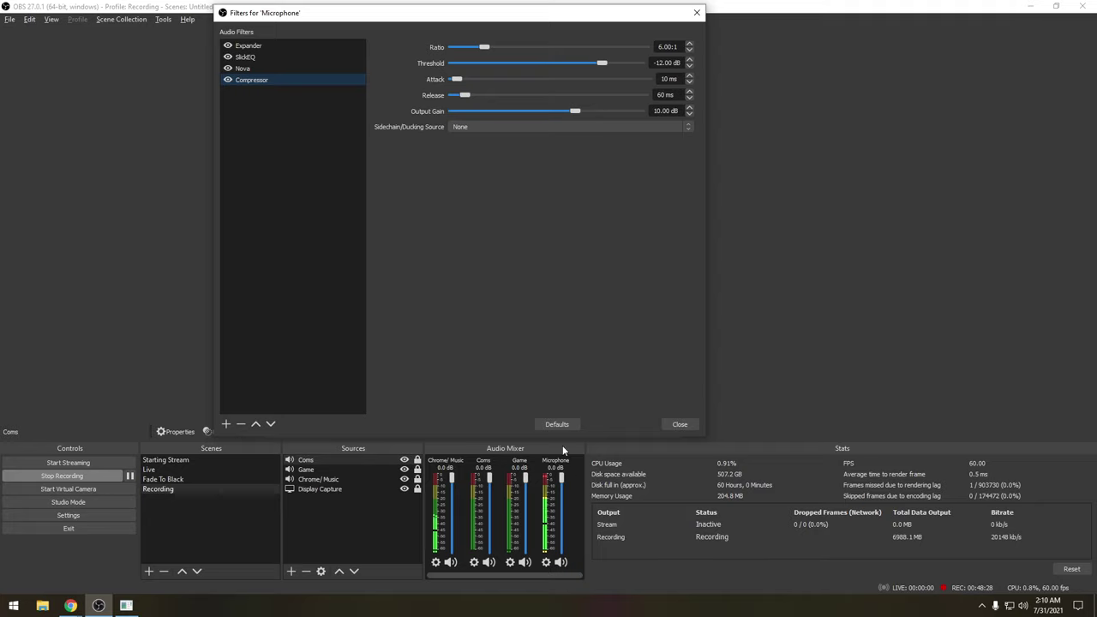
pyautogui.click(226, 423)
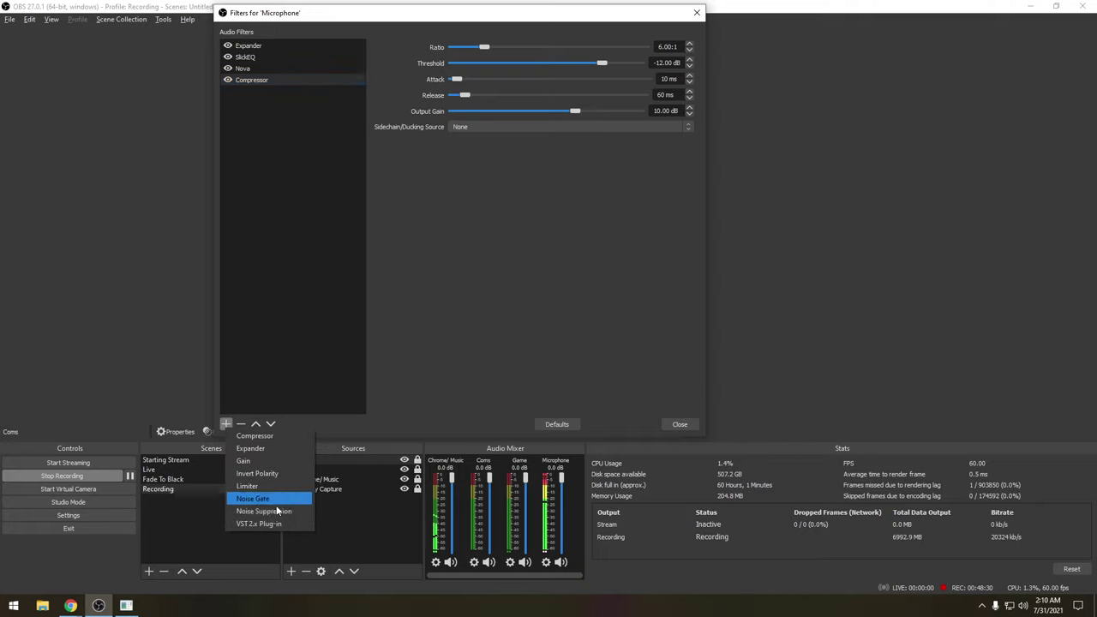
pyautogui.click(452, 347)
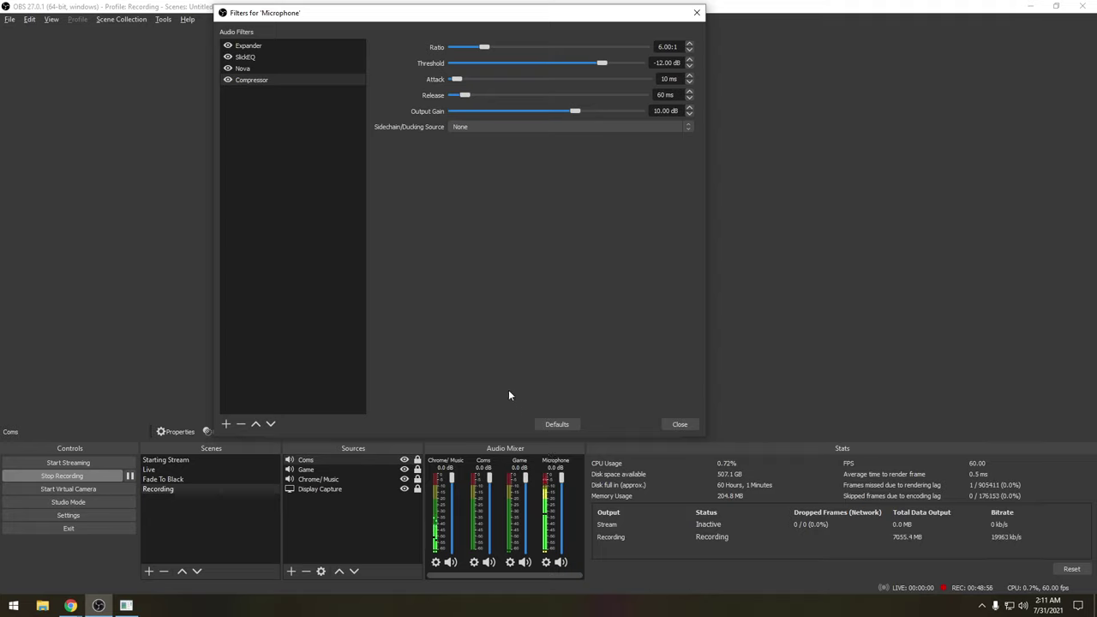
# Step: Close the Microphone filters and open Advanced Audio Properties from the Microphone's mixer gear
pyautogui.click(686, 424)
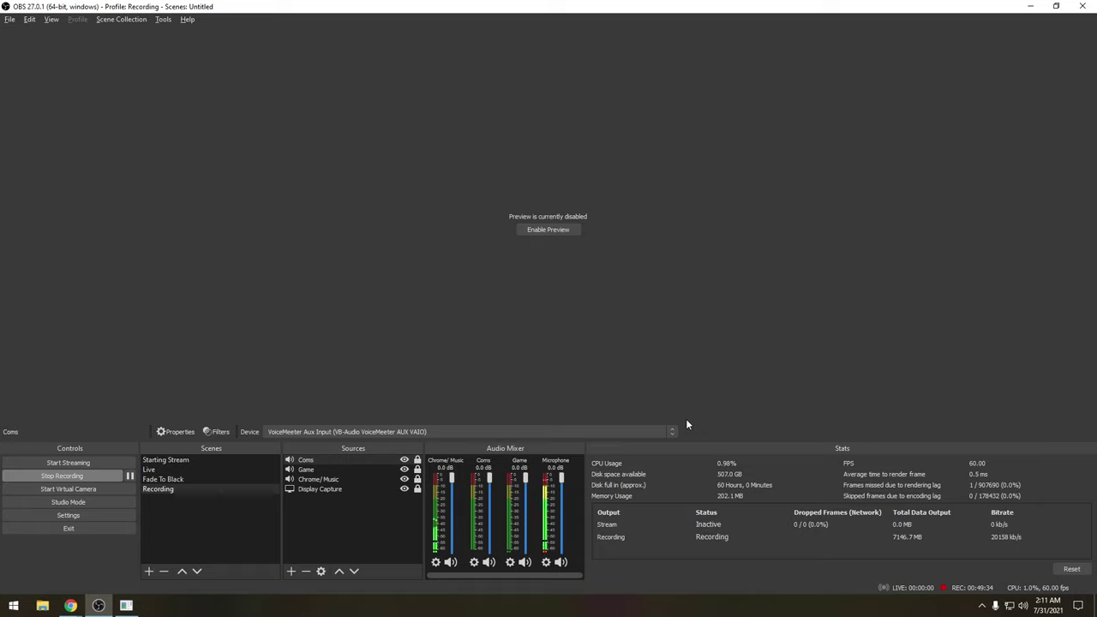
pyautogui.click(546, 562)
pyautogui.click(599, 555)
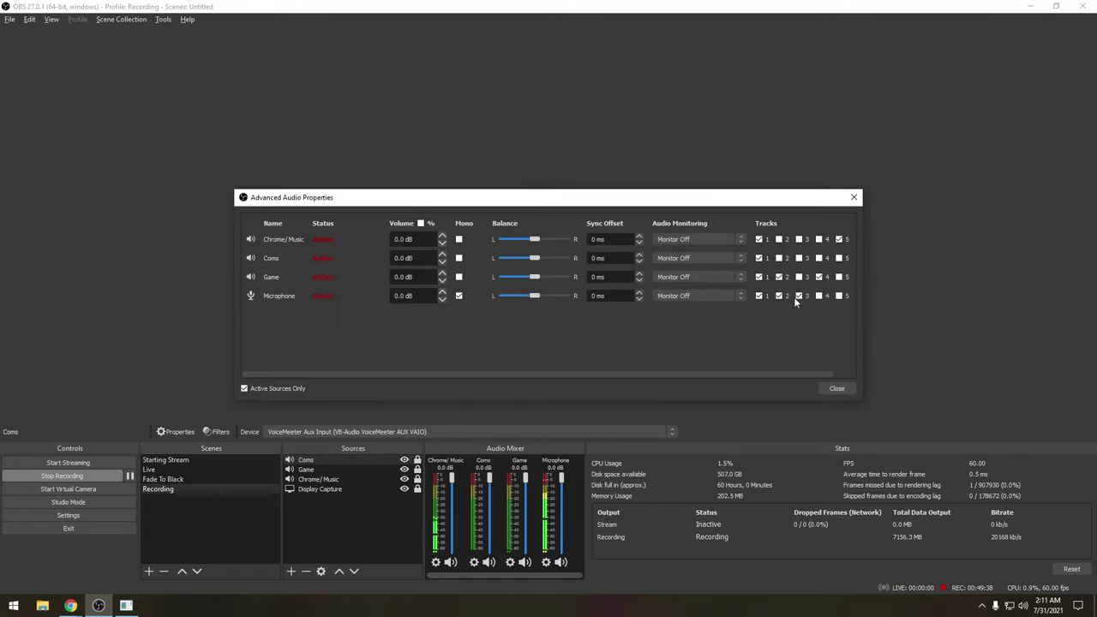
# Step: Close Advanced Audio Properties and open VoiceMeeter Banana from the notification-area tray icon
pyautogui.click(838, 390)
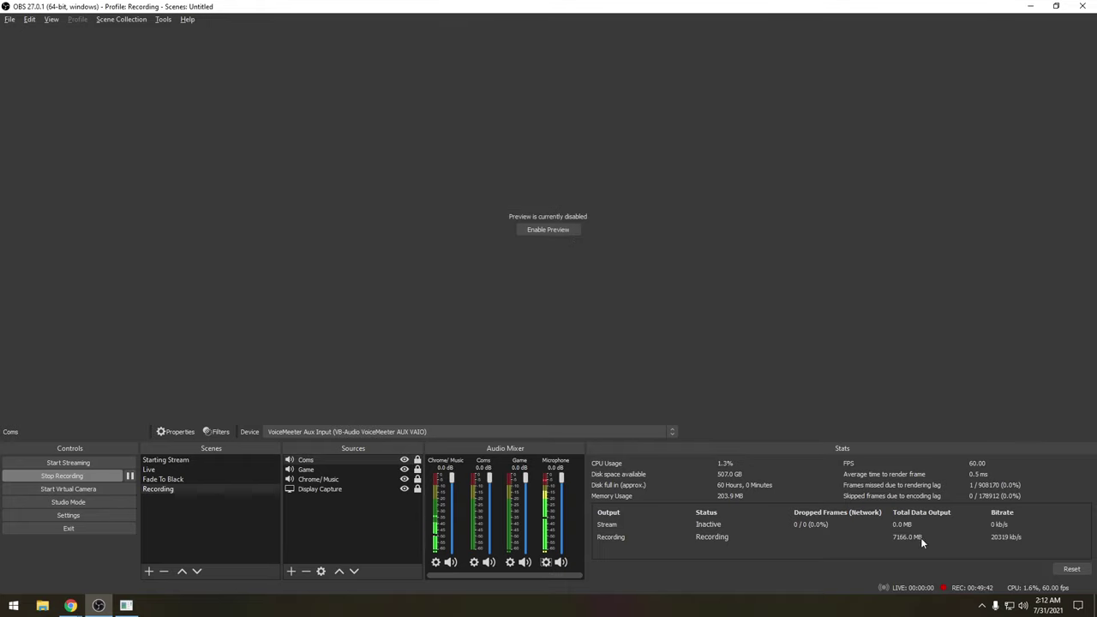
pyautogui.click(982, 605)
pyautogui.click(972, 583)
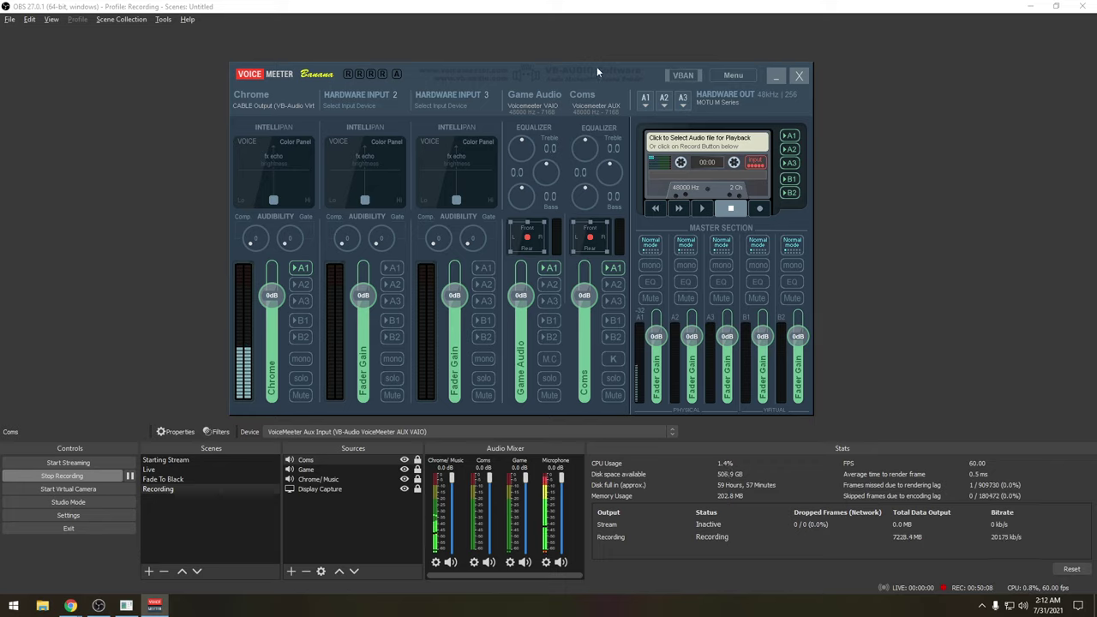
pyautogui.click(729, 77)
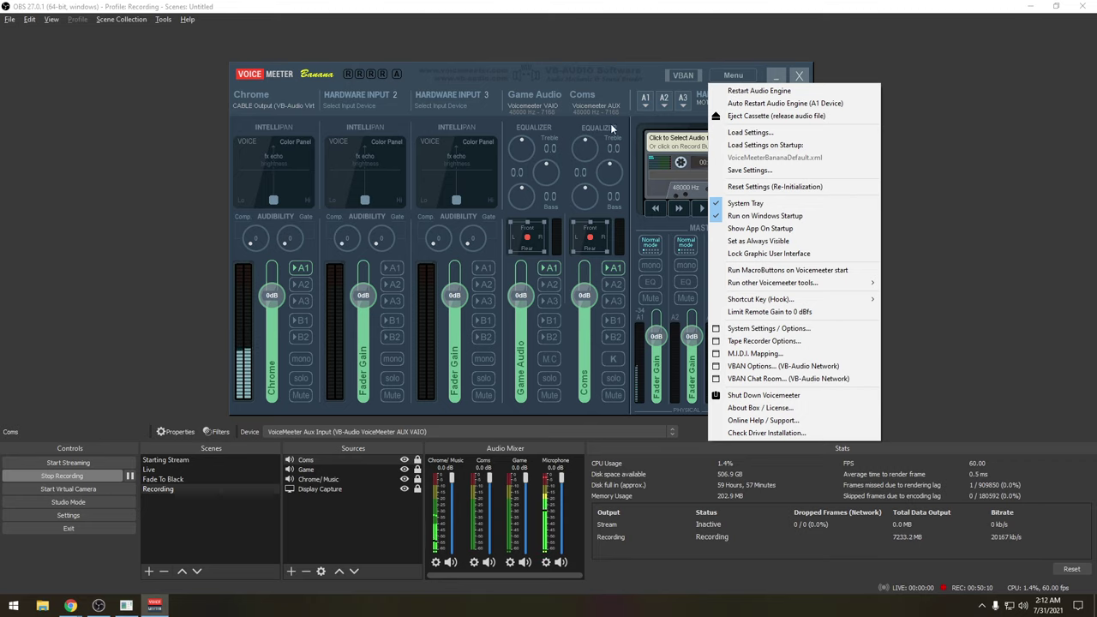
pyautogui.click(590, 71)
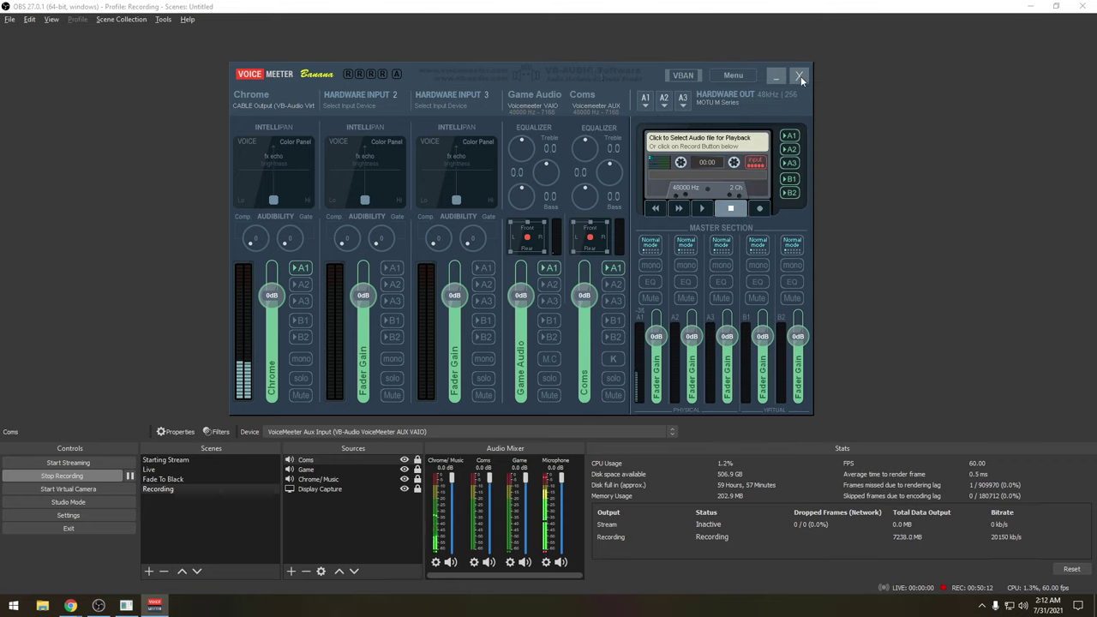
pyautogui.doubleClick(273, 169)
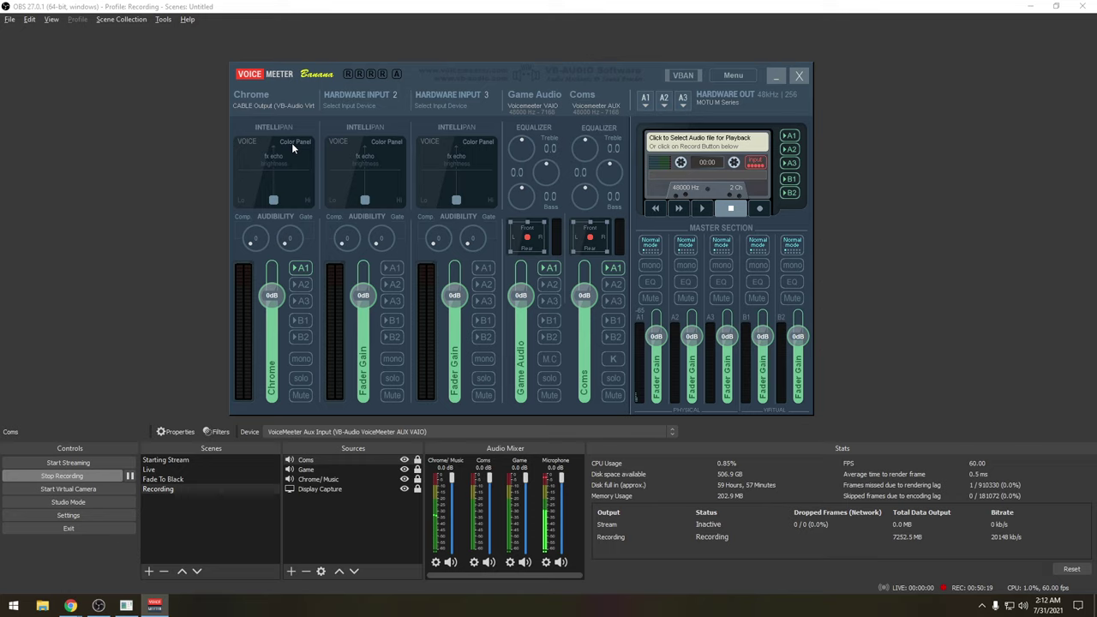
pyautogui.doubleClick(272, 186)
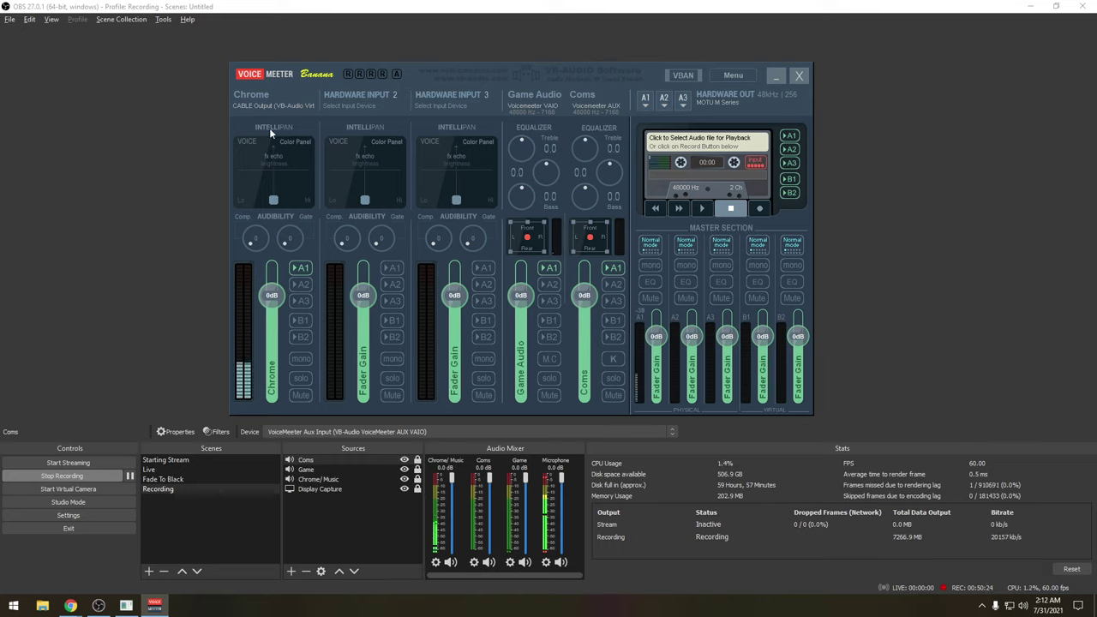
pyautogui.click(251, 137)
pyautogui.moveTo(480, 66); pyautogui.dragTo(497, 46)
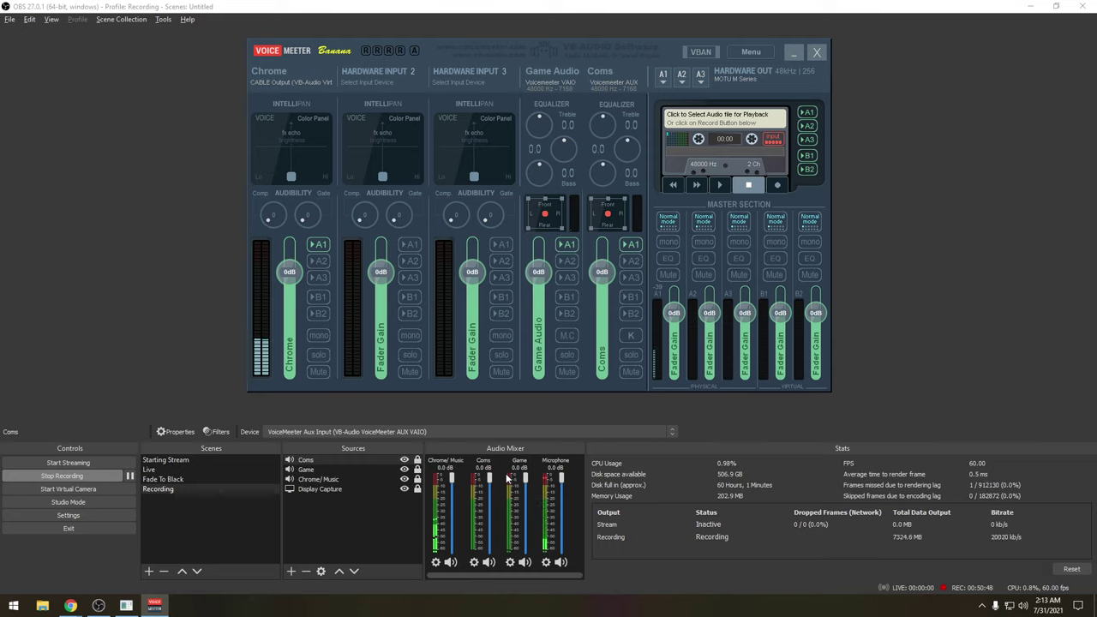
pyautogui.click(982, 606)
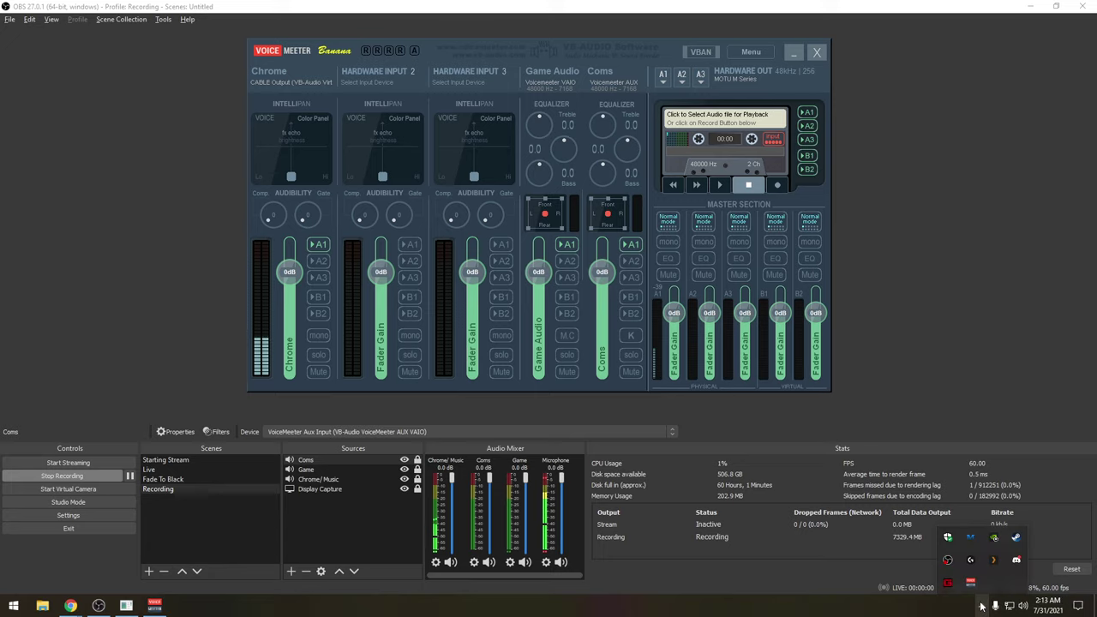
pyautogui.click(983, 606)
pyautogui.click(982, 606)
# Step: Open Windows Sound settings and the VoiceMeeter Output recording device's properties
pyautogui.rightClick(1022, 606)
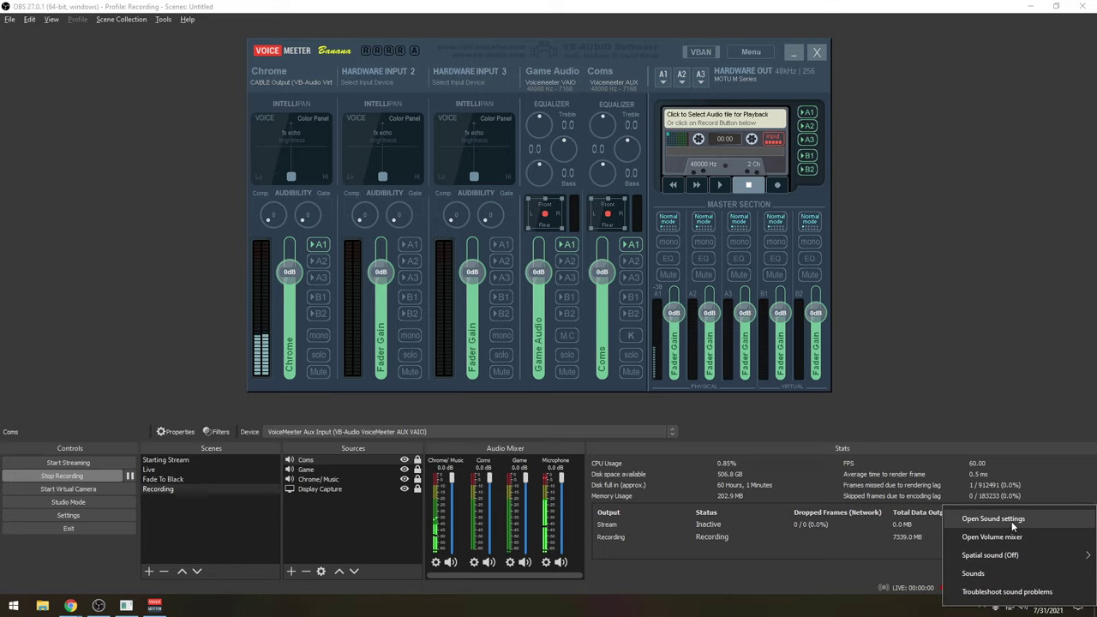
pyautogui.click(1048, 520)
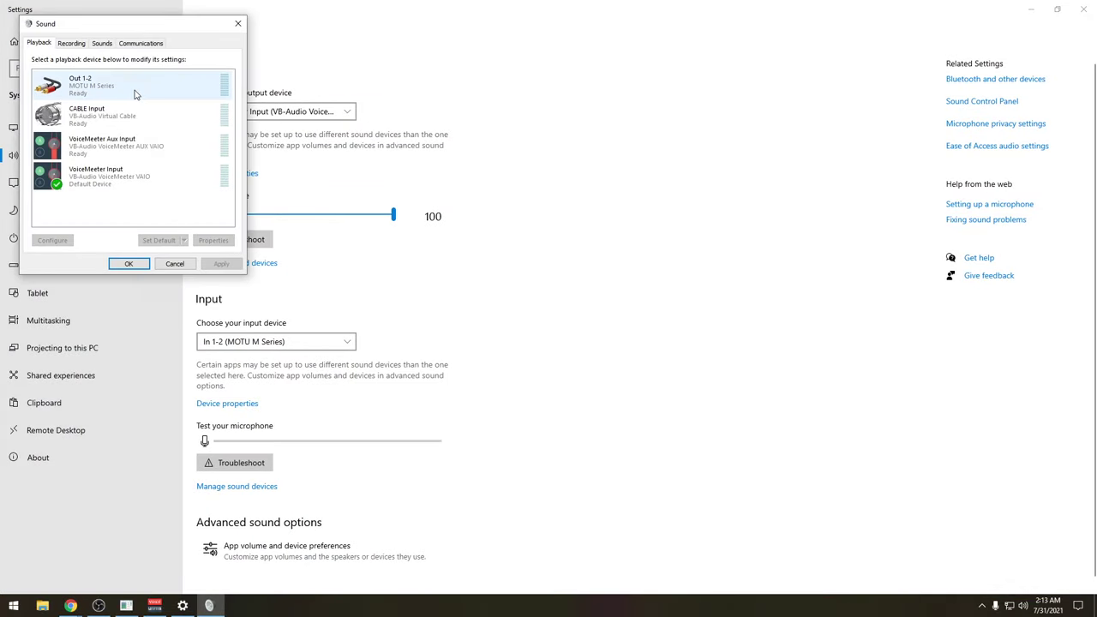
pyautogui.click(73, 46)
pyautogui.scroll(-2, 111, 193)
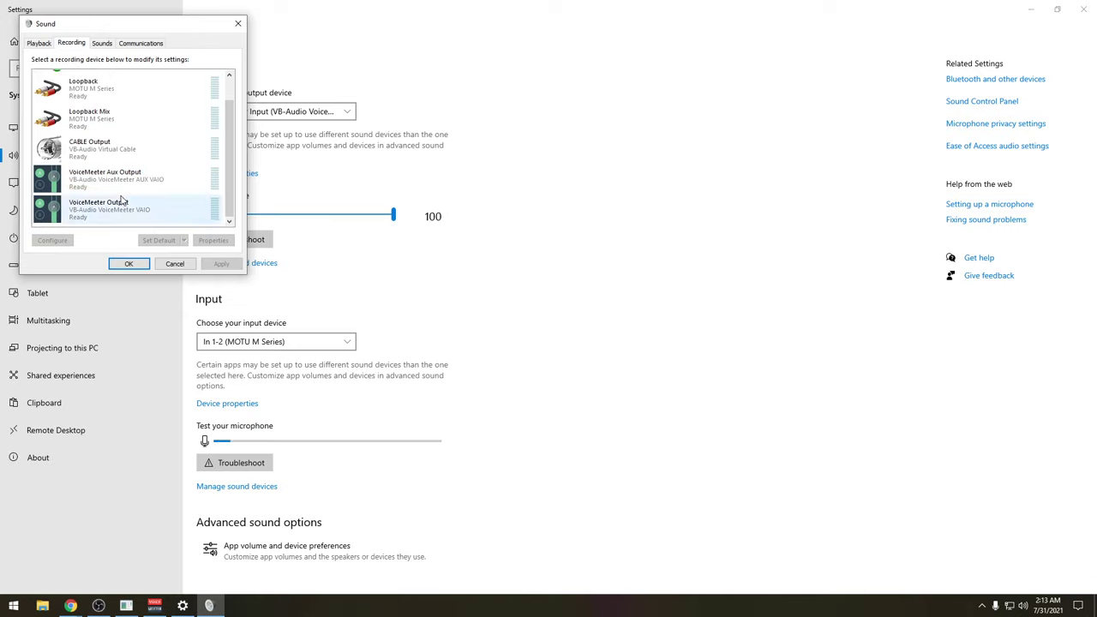
pyautogui.doubleClick(98, 210)
# Step: Review the device's Levels, Advanced and Listen tabs, keeping playback on default, and cancel
pyautogui.click(107, 86)
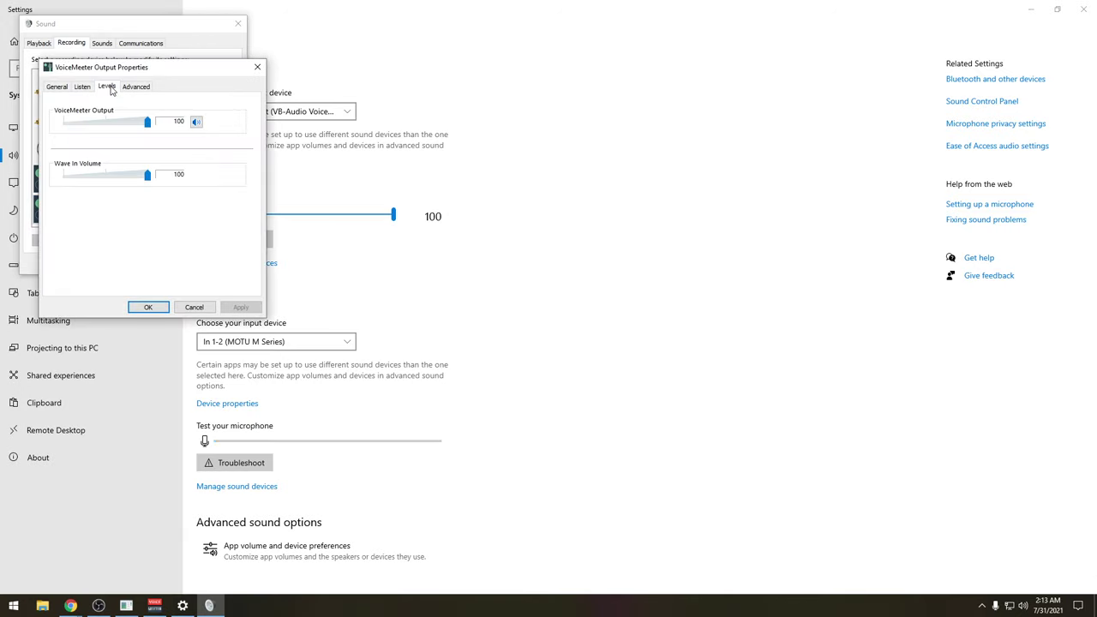
pyautogui.click(132, 87)
pyautogui.click(84, 87)
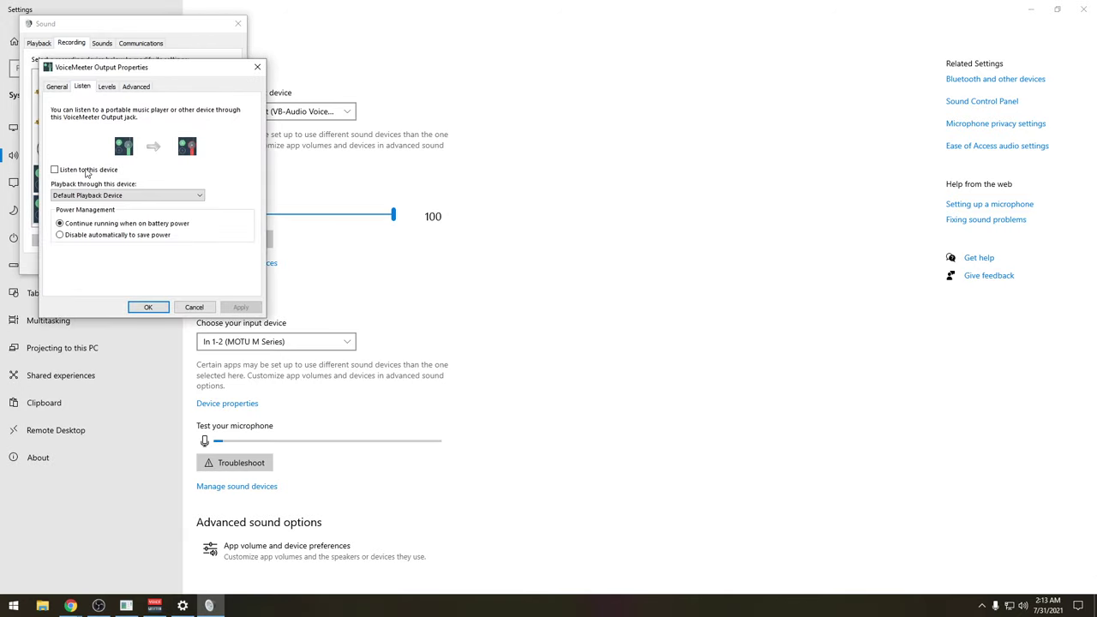
pyautogui.click(91, 197)
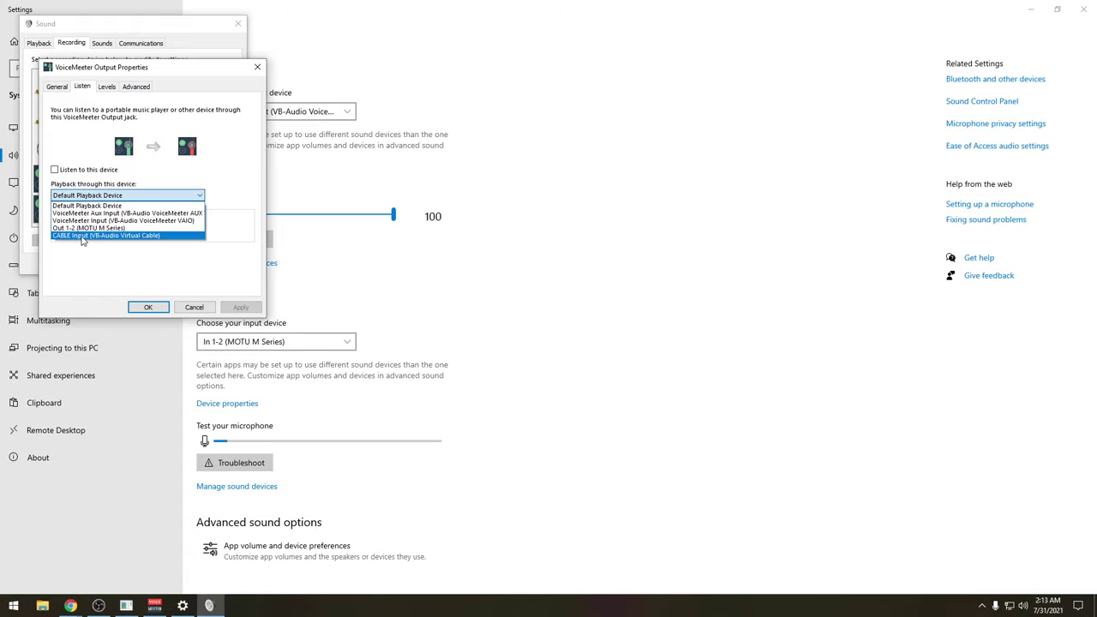
pyautogui.click(224, 212)
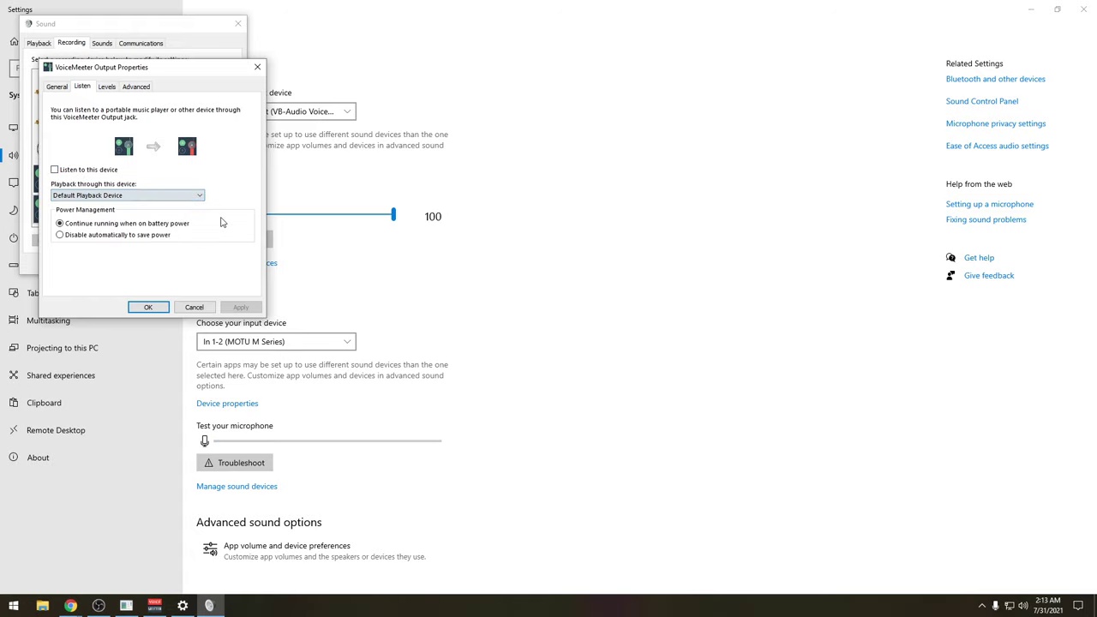
pyautogui.click(198, 307)
# Step: Close the Sound dialog, Windows Settings and the VoiceMeeter Banana mixer
pyautogui.click(129, 263)
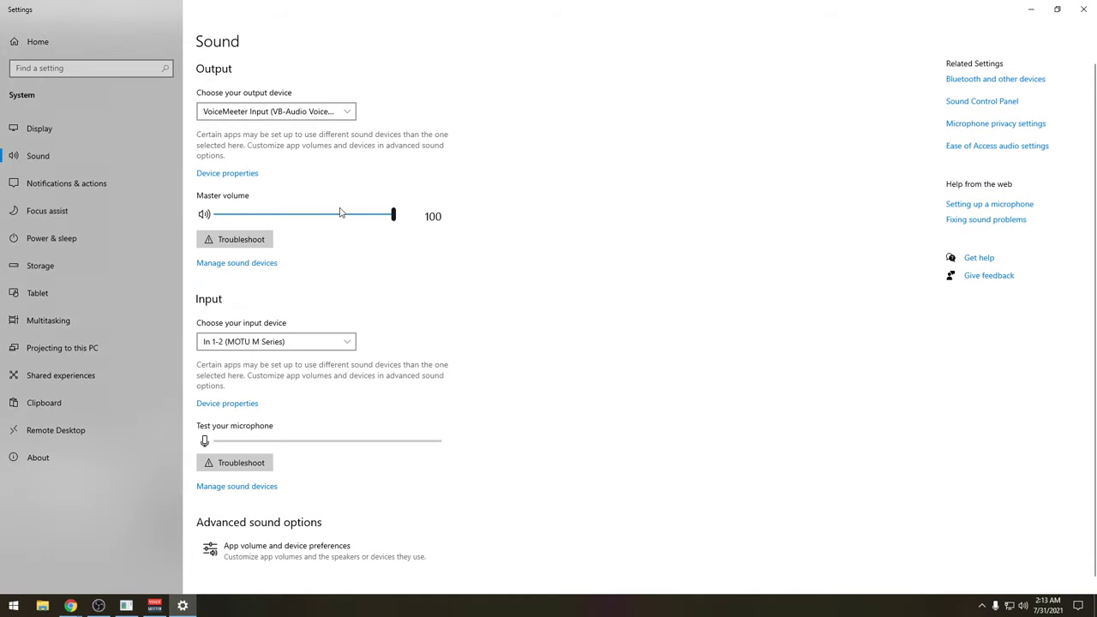
pyautogui.click(1085, 8)
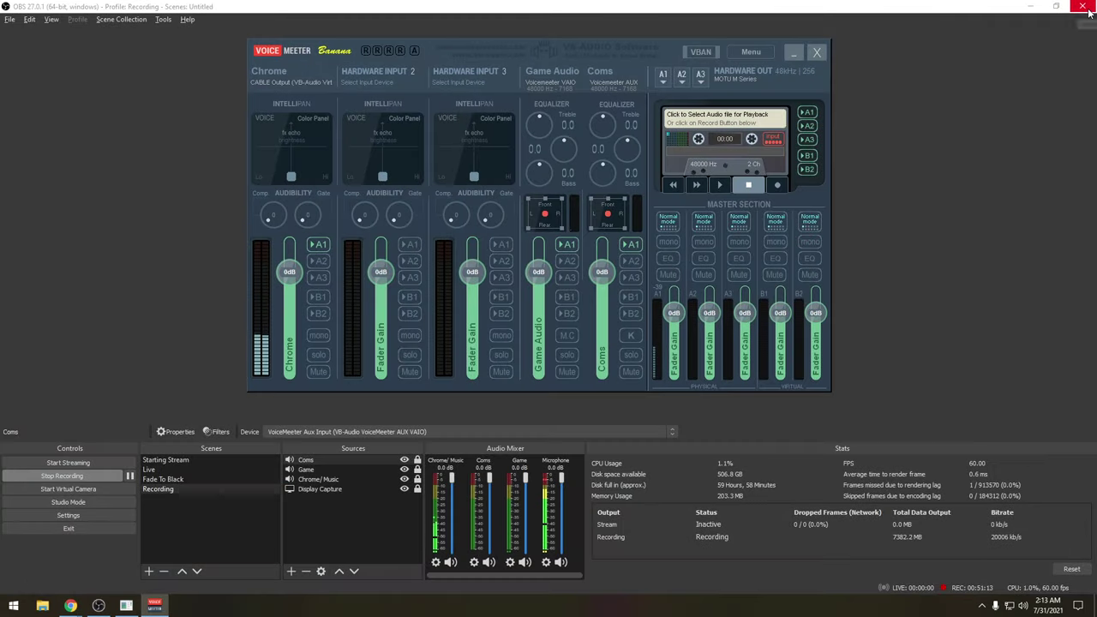
pyautogui.click(817, 52)
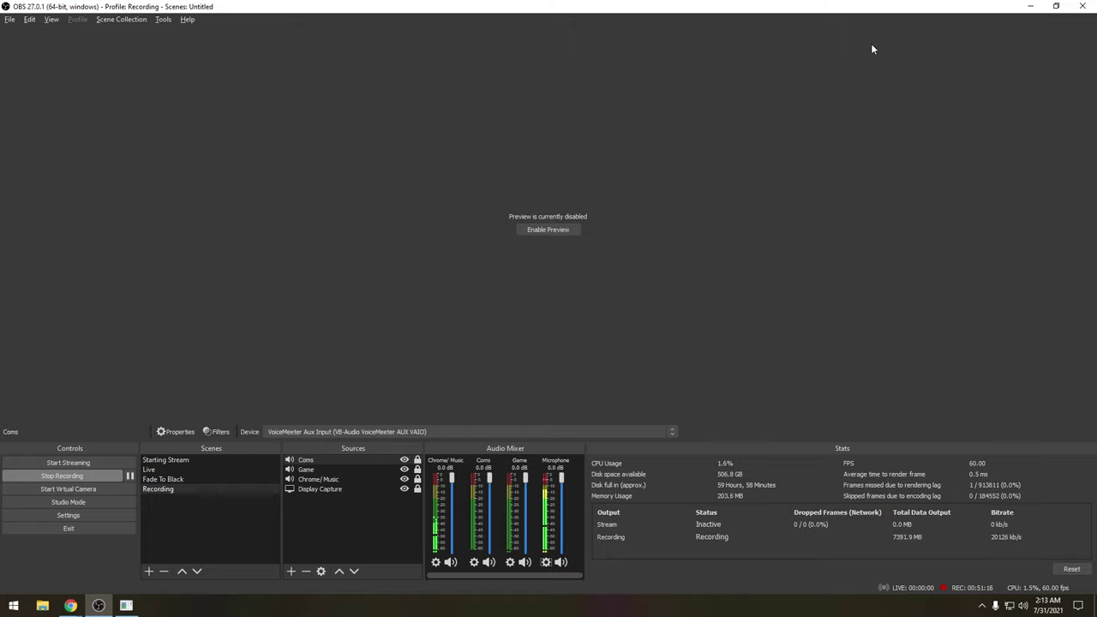